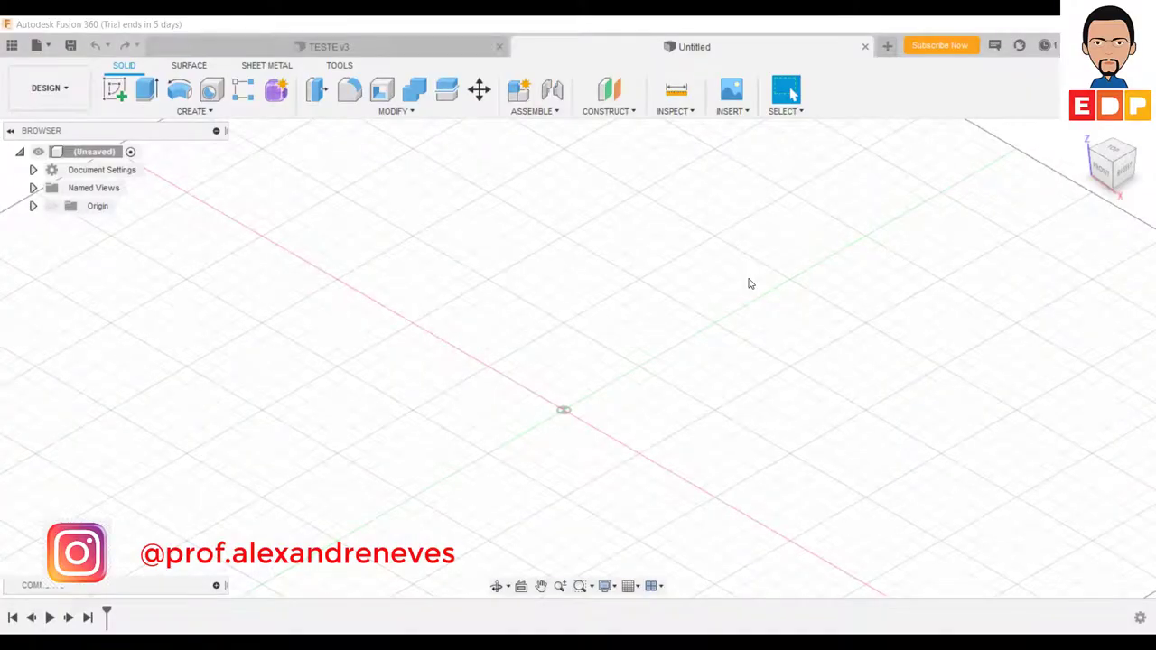
# Step: Draw a 2-point rectangle from the origin on the front plane
pyautogui.click(114, 88)
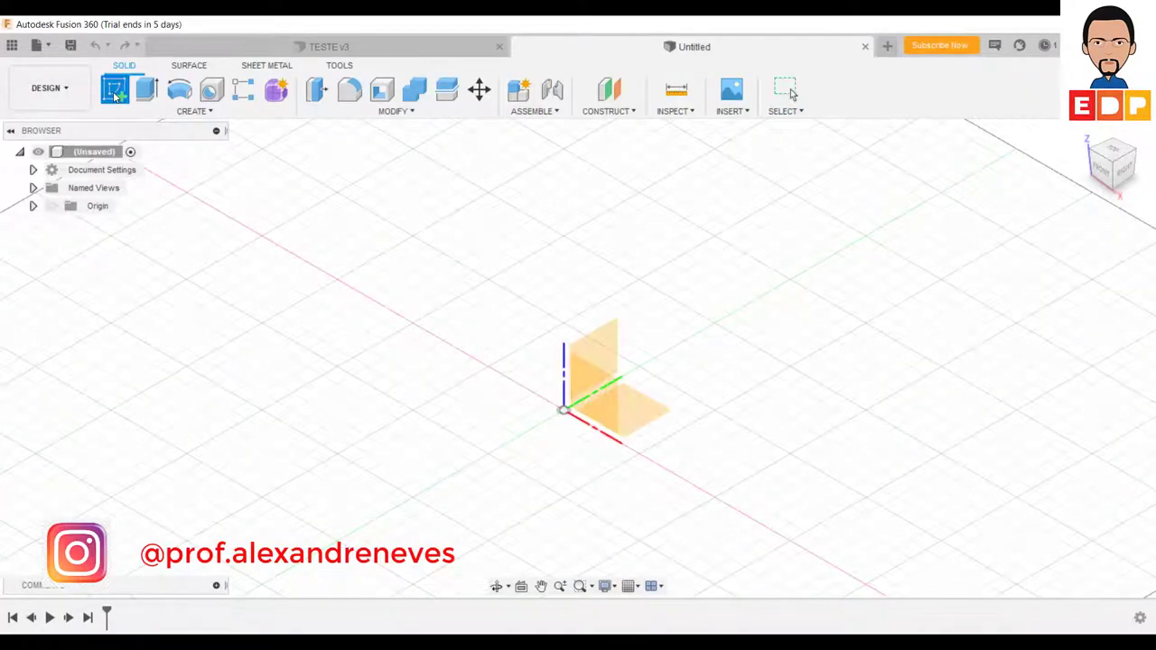
pyautogui.click(592, 393)
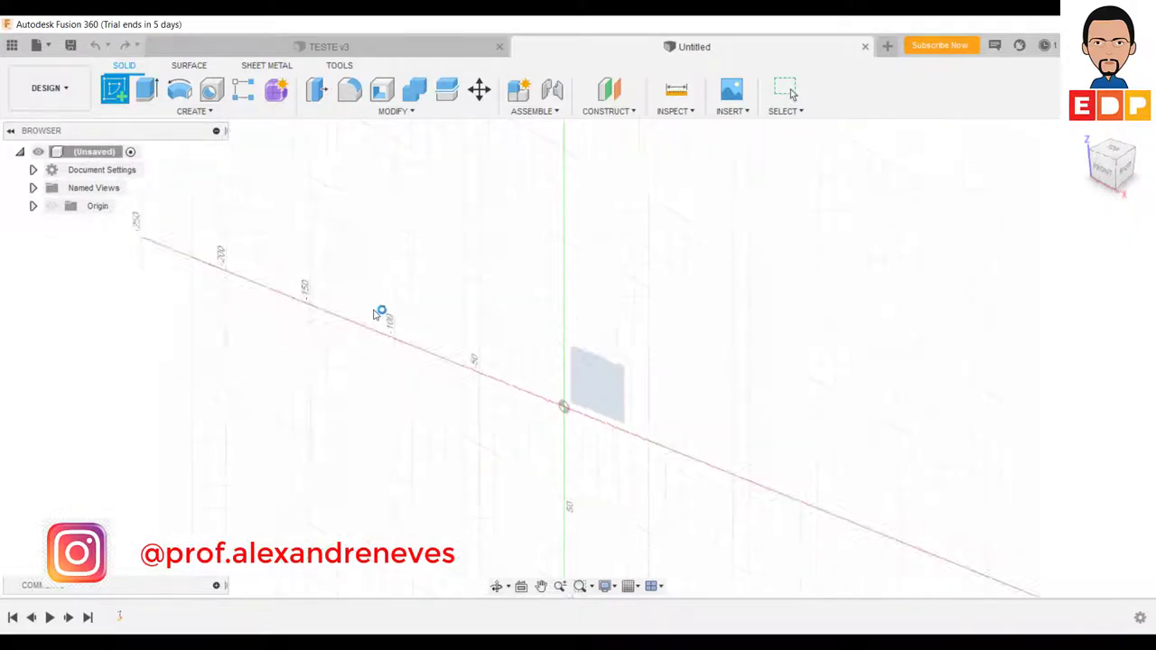
pyautogui.click(147, 88)
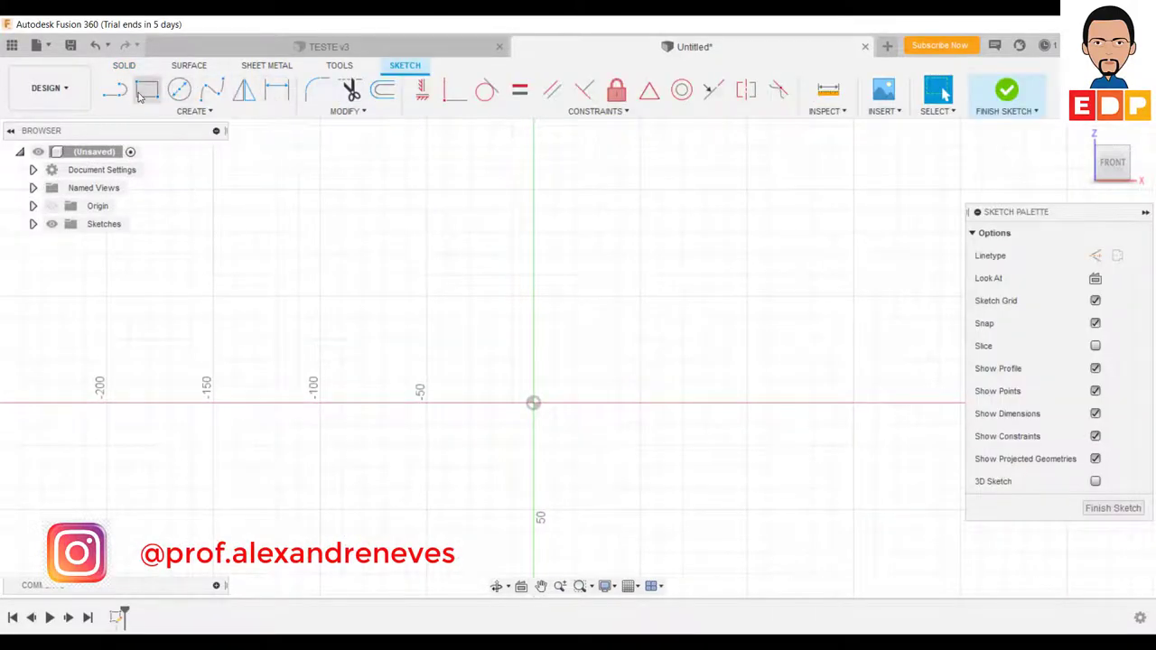
pyautogui.click(532, 401)
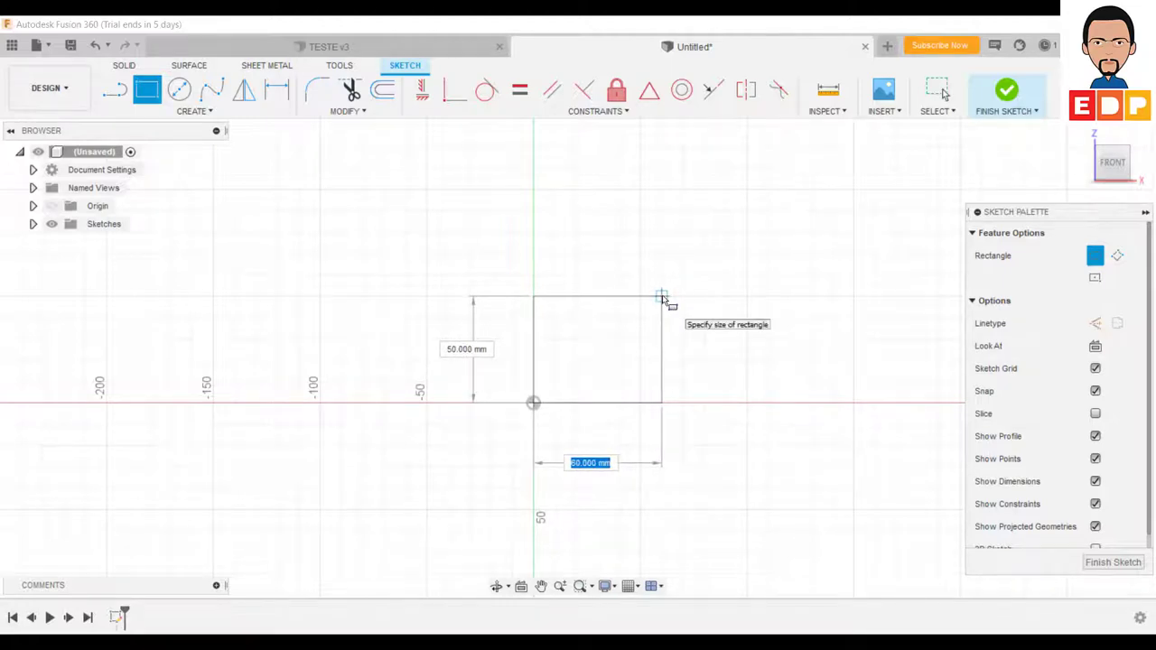
pyautogui.click(662, 299)
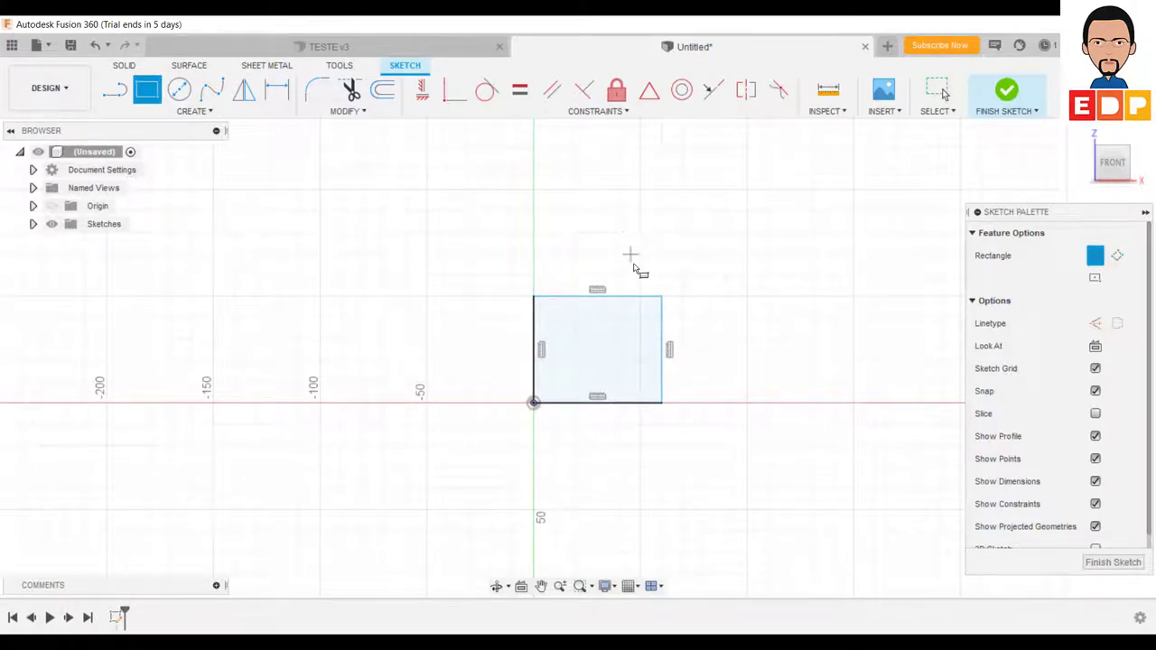
# Step: Dimension the rectangle 40 mm high and 50 mm wide, then finish the sketch
pyautogui.click(277, 89)
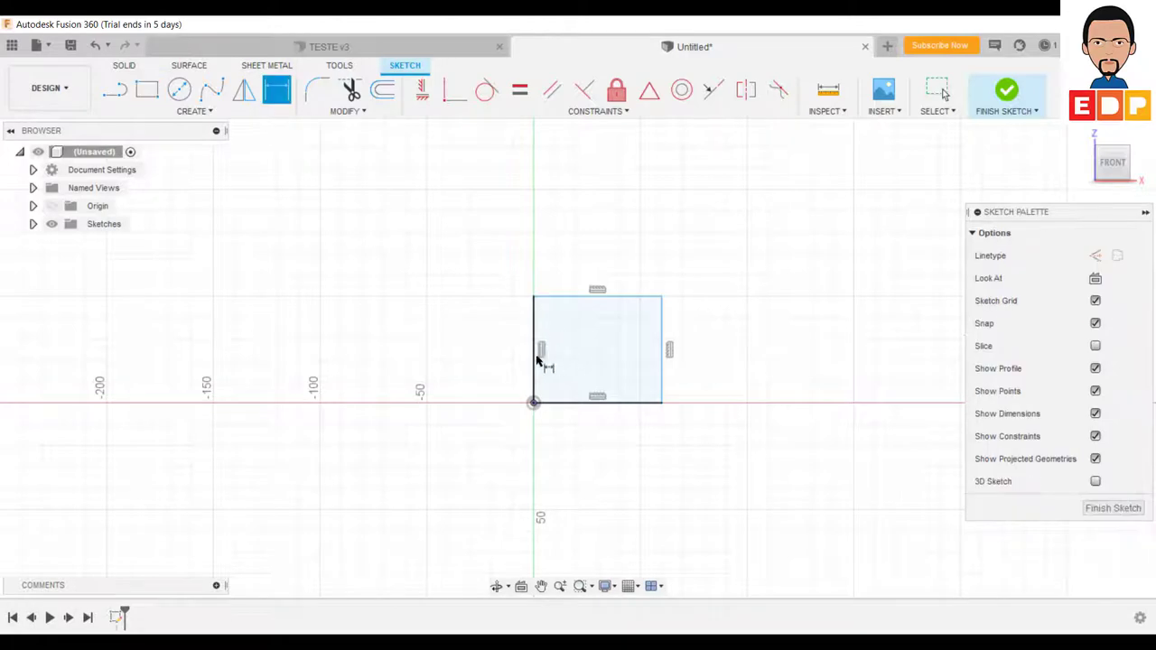
pyautogui.click(535, 356)
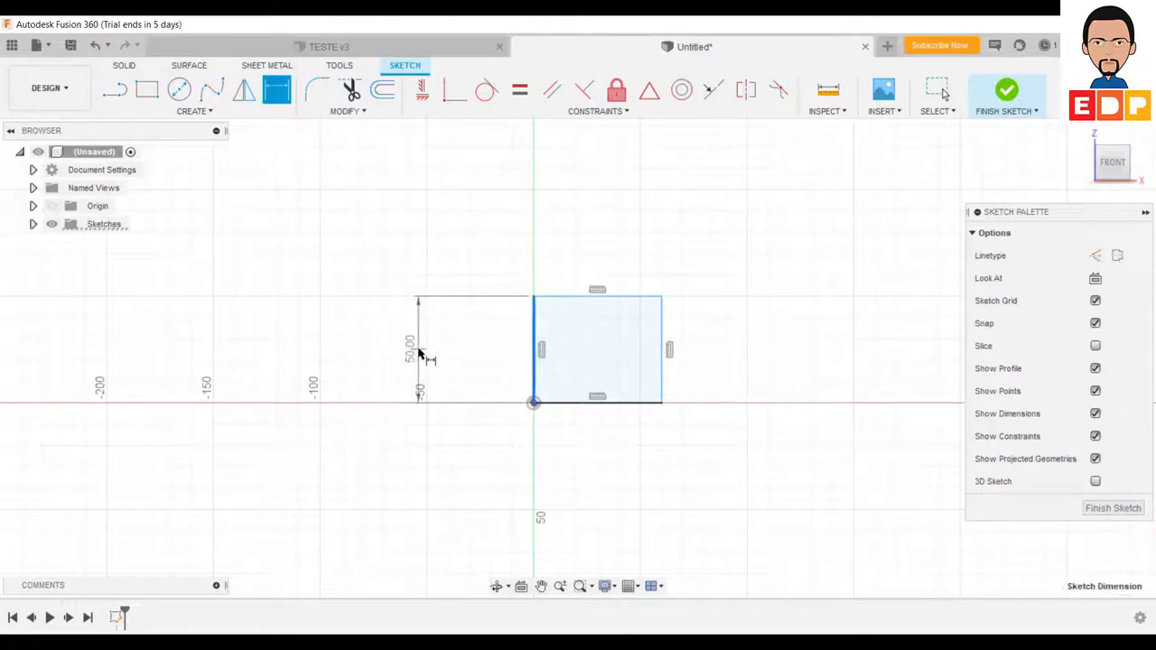
pyautogui.click(415, 348)
pyautogui.write('40')
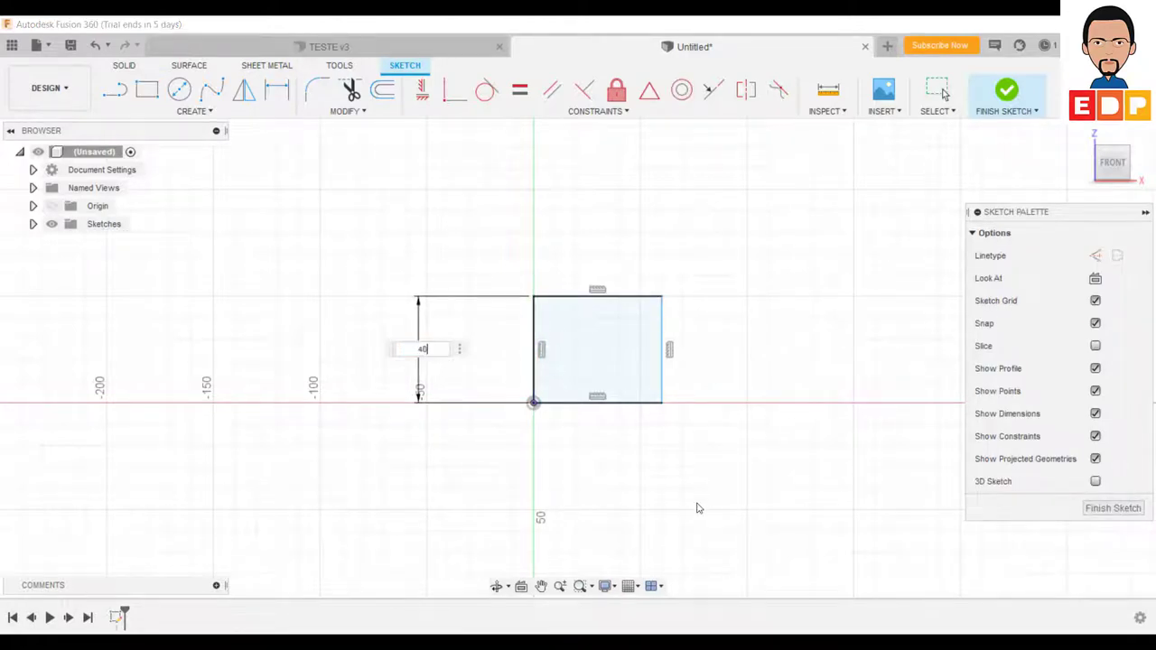
pyautogui.press('Return')
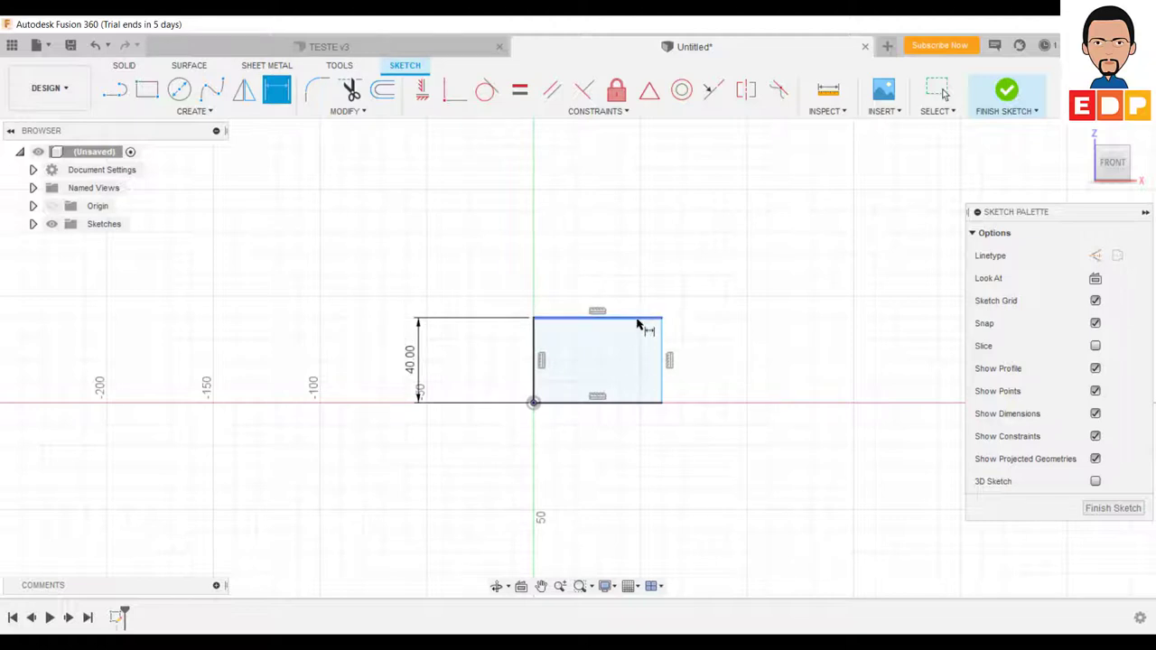
pyautogui.click(637, 318)
pyautogui.click(600, 240)
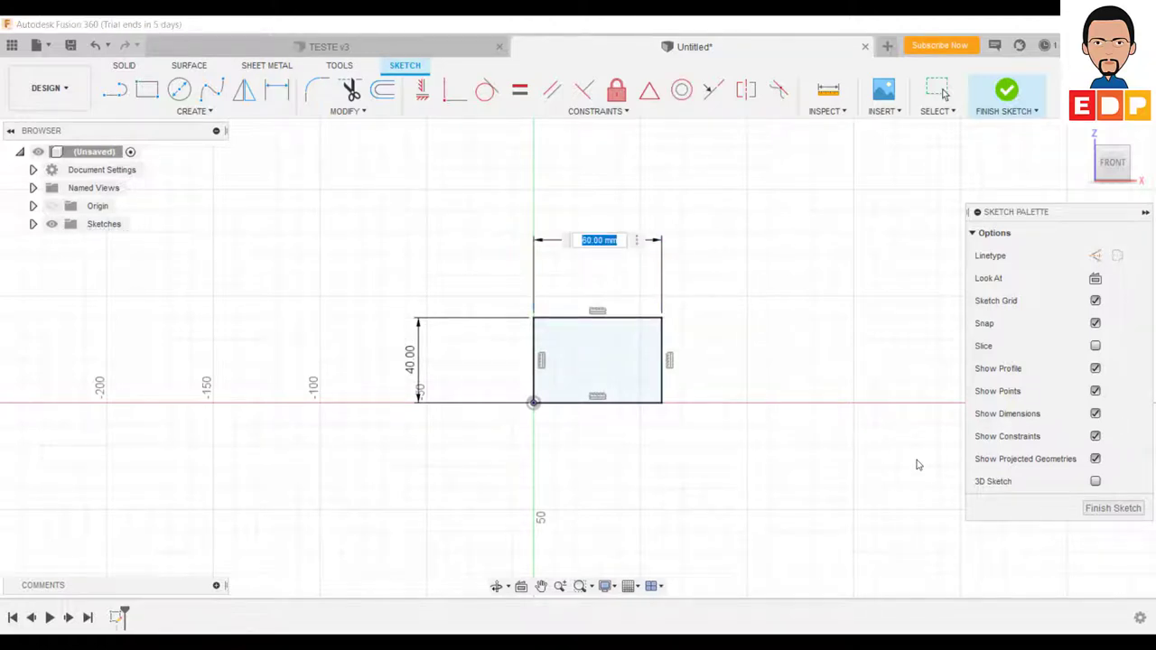
pyautogui.write('50')
pyautogui.press('Return')
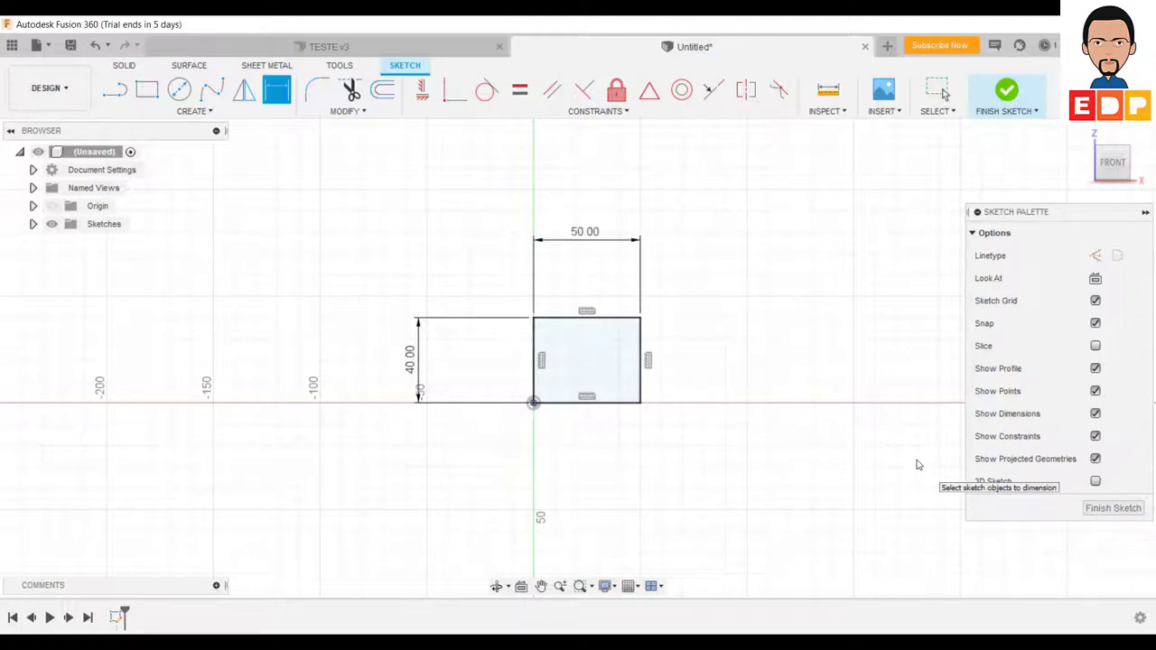
pyautogui.click(1125, 508)
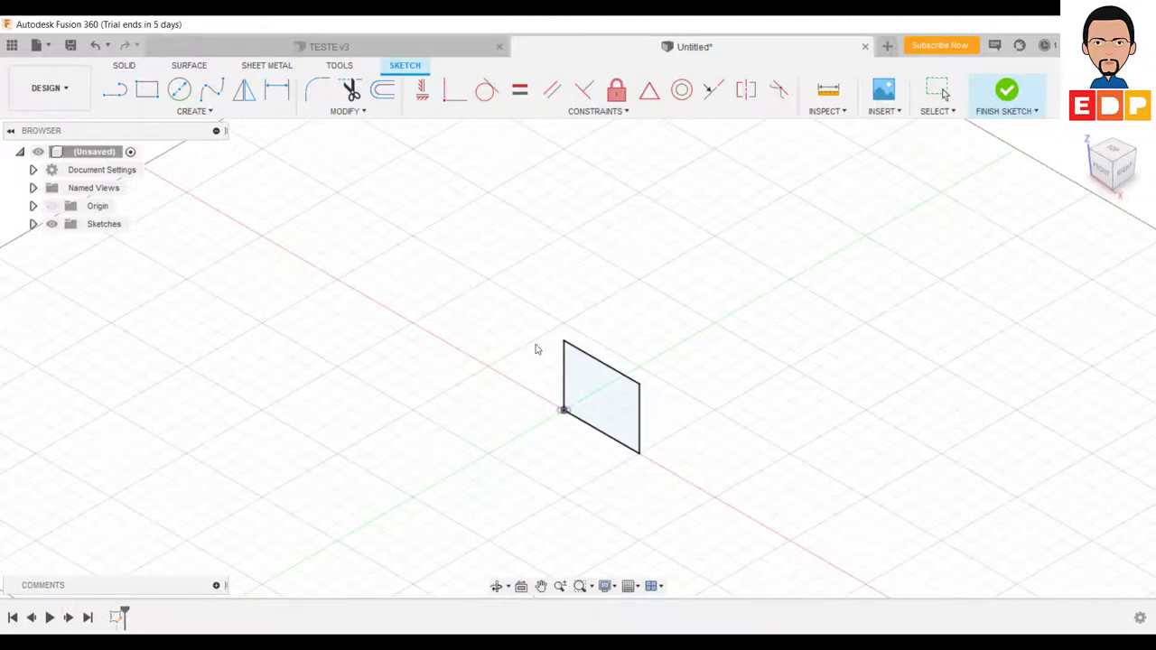
# Step: Extrude the rectangle symmetrically by 2 mm as a new component
pyautogui.click(147, 89)
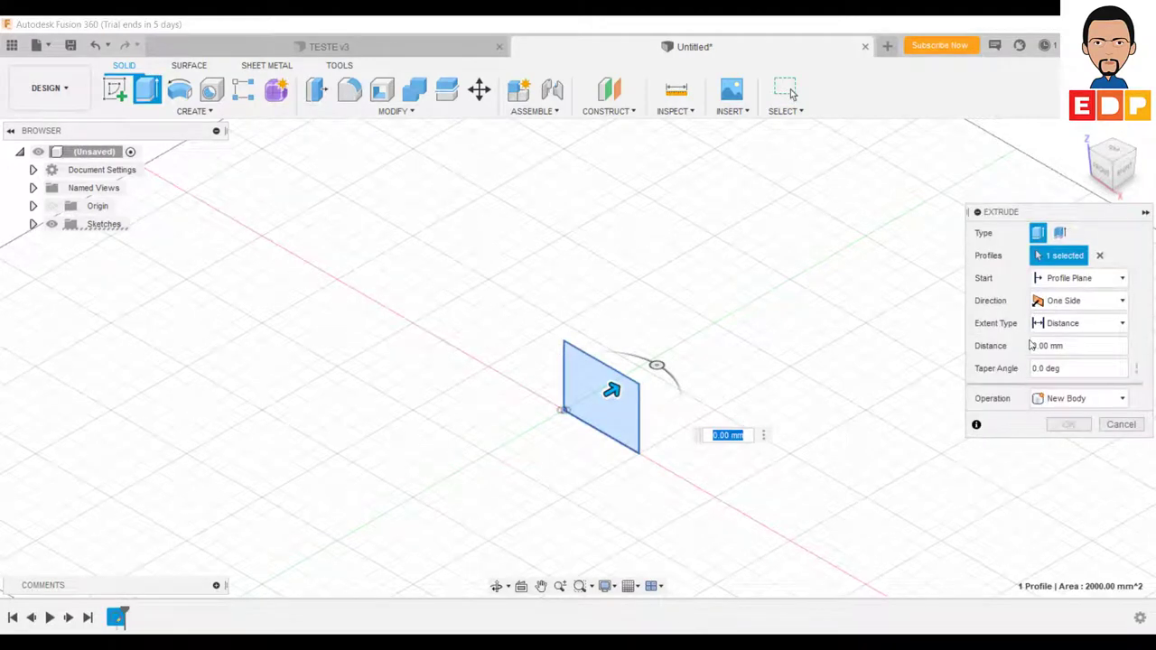
pyautogui.click(1080, 398)
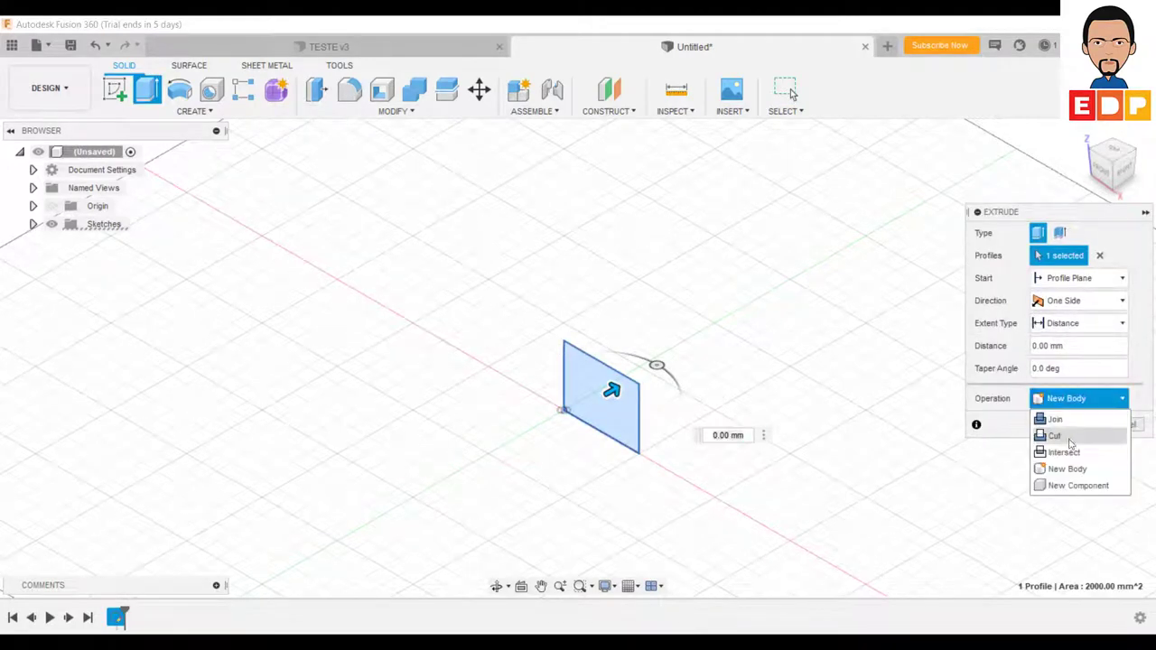
pyautogui.click(1073, 486)
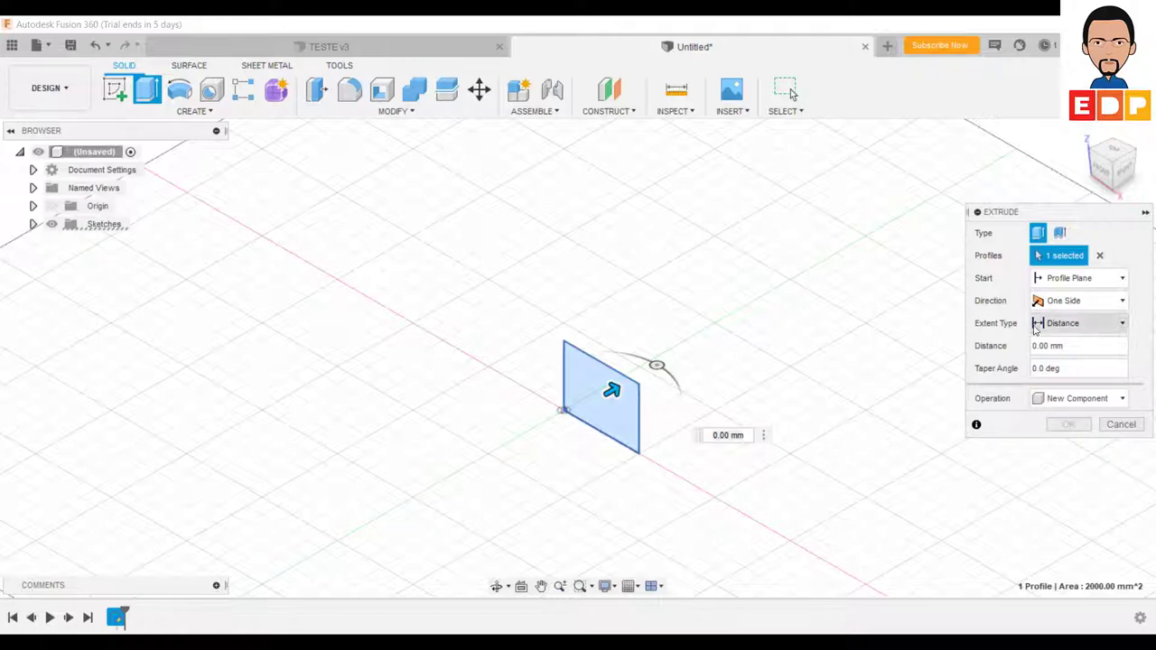
pyautogui.click(1057, 302)
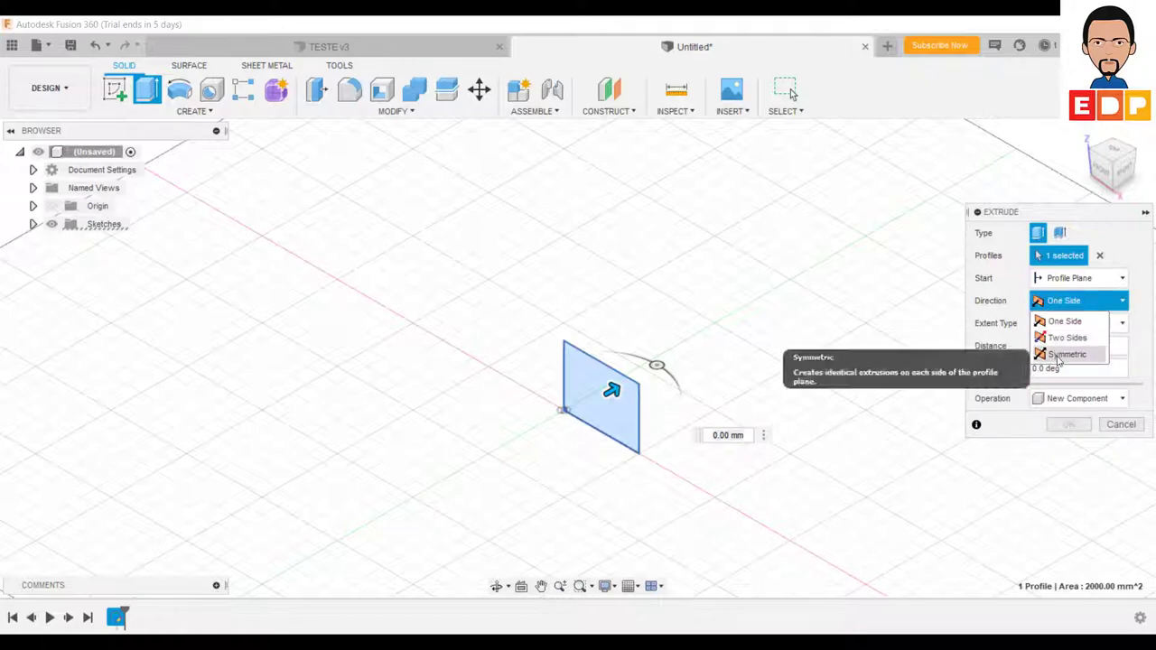
pyautogui.click(1065, 354)
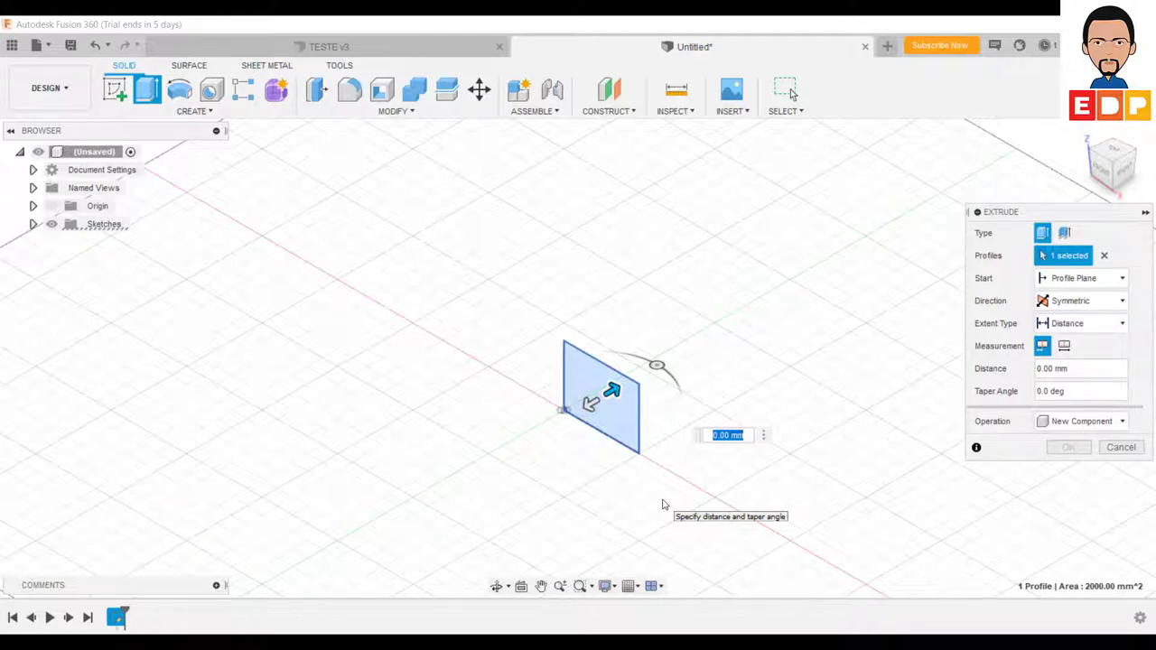
pyautogui.write('2')
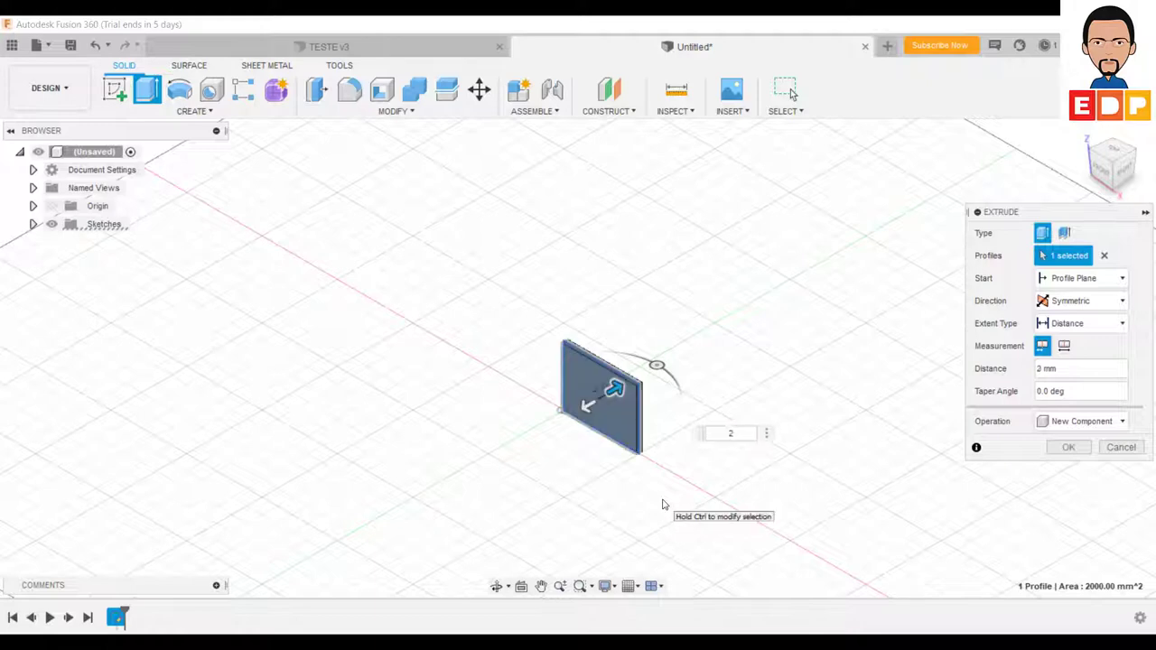
pyautogui.click(1071, 447)
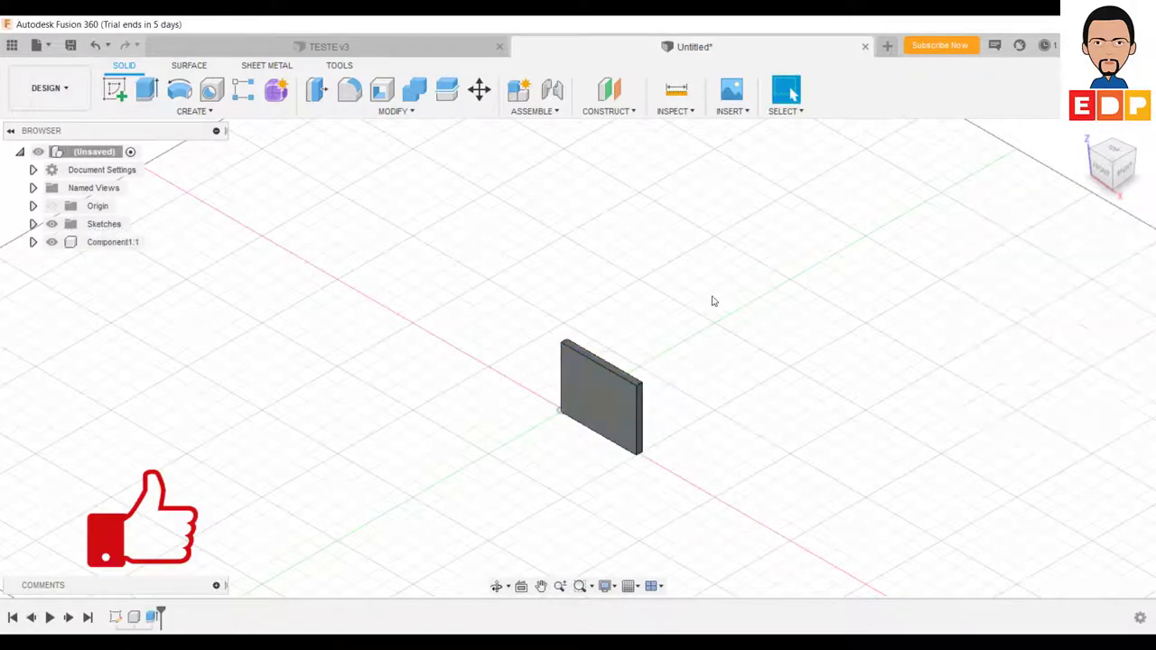
# Step: On the plate's front face, sketch a rectangle tracing its outline and finish the sketch
pyautogui.click(603, 409)
pyautogui.click(730, 376)
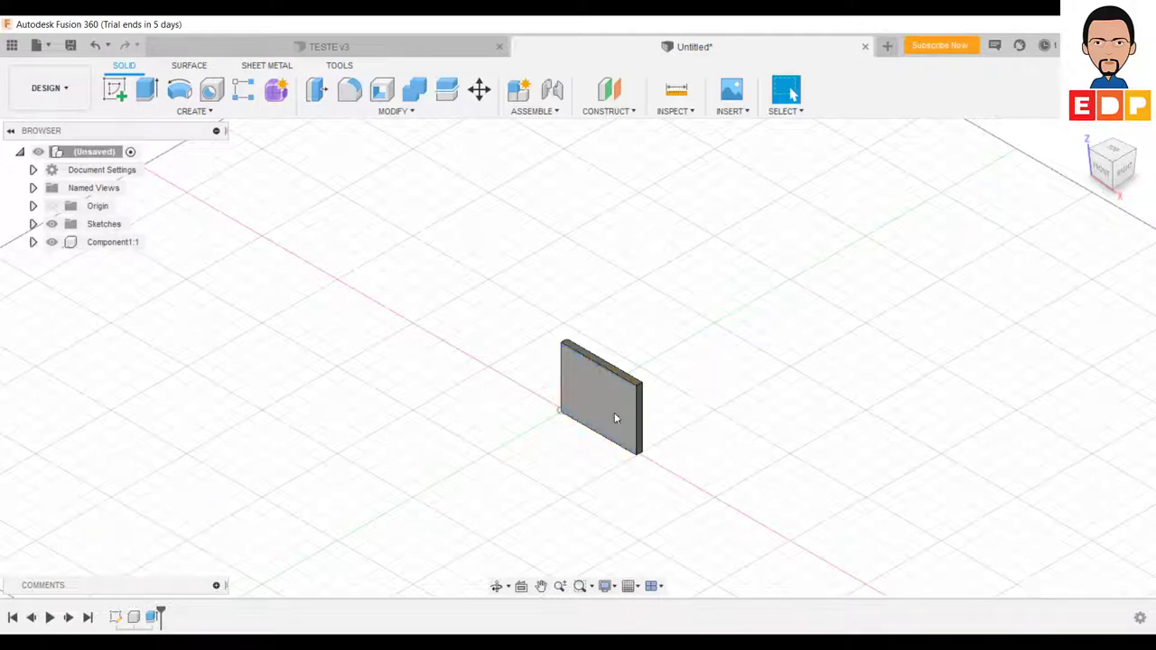
pyautogui.click(614, 415)
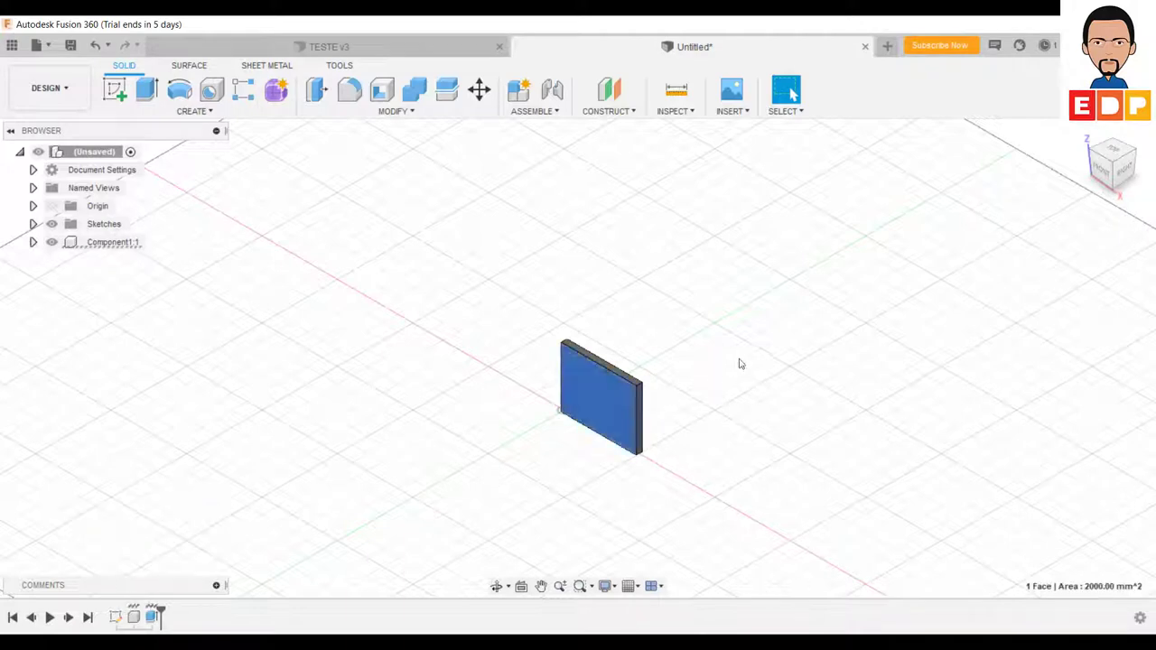
pyautogui.click(114, 88)
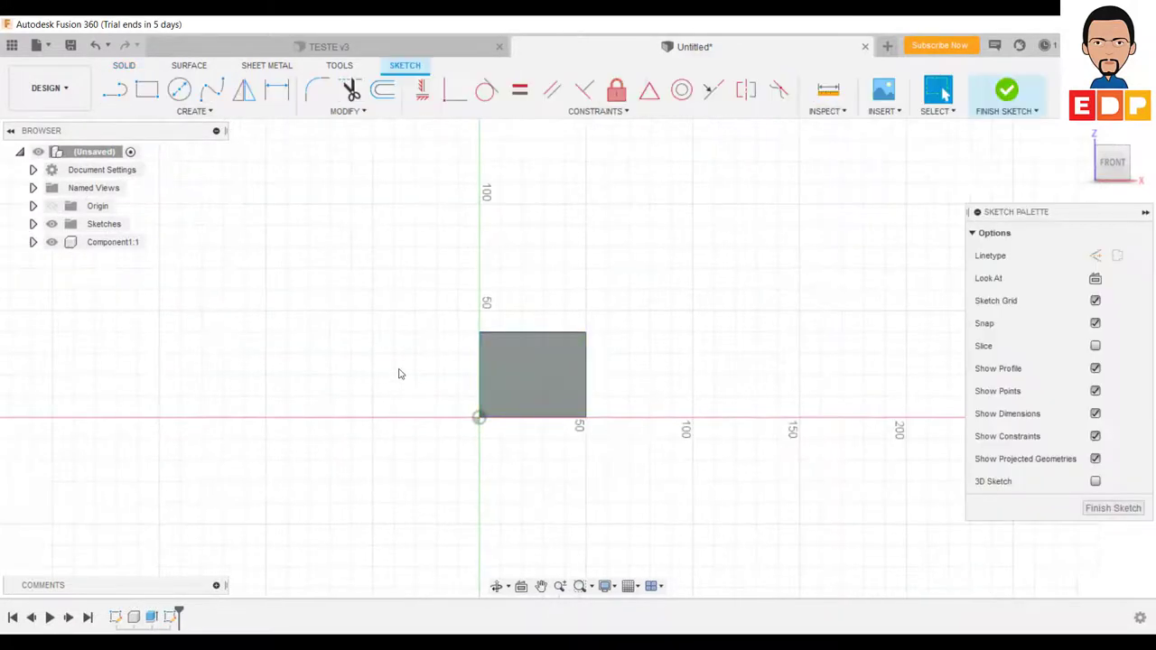
pyautogui.click(147, 93)
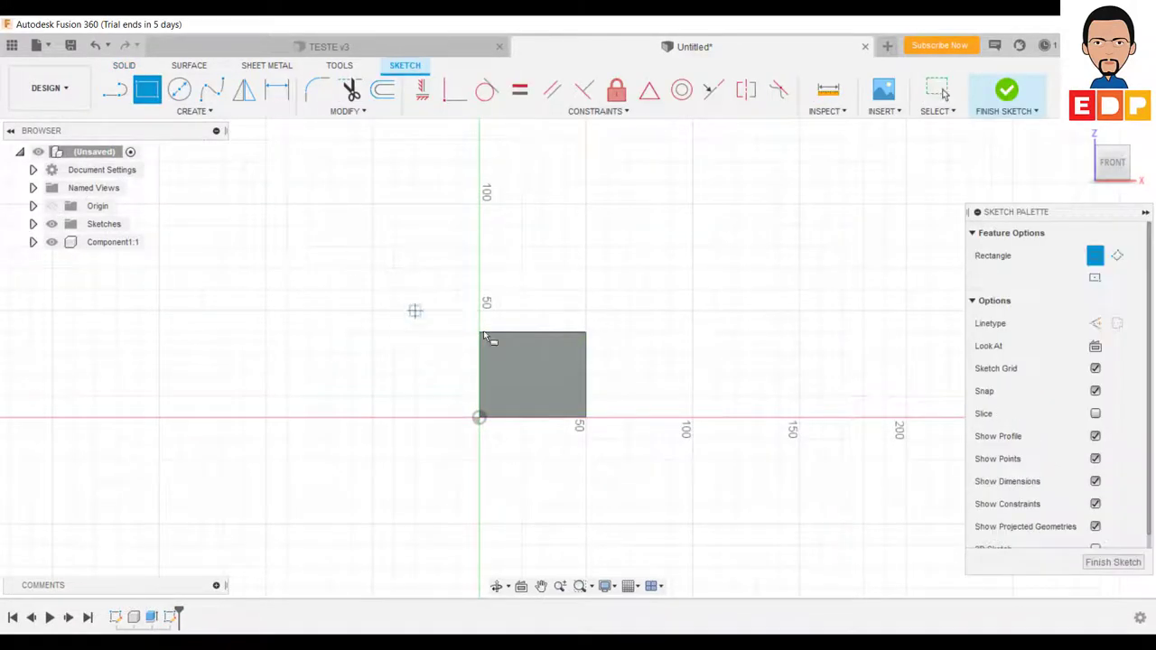
pyautogui.click(587, 419)
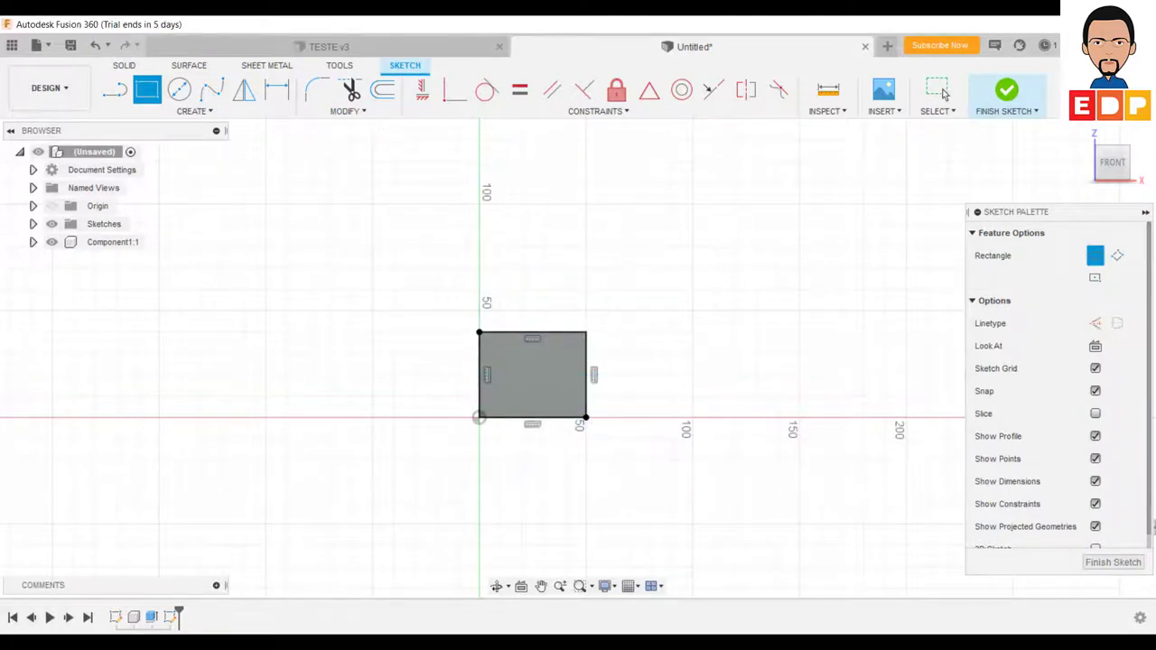
pyautogui.click(1113, 562)
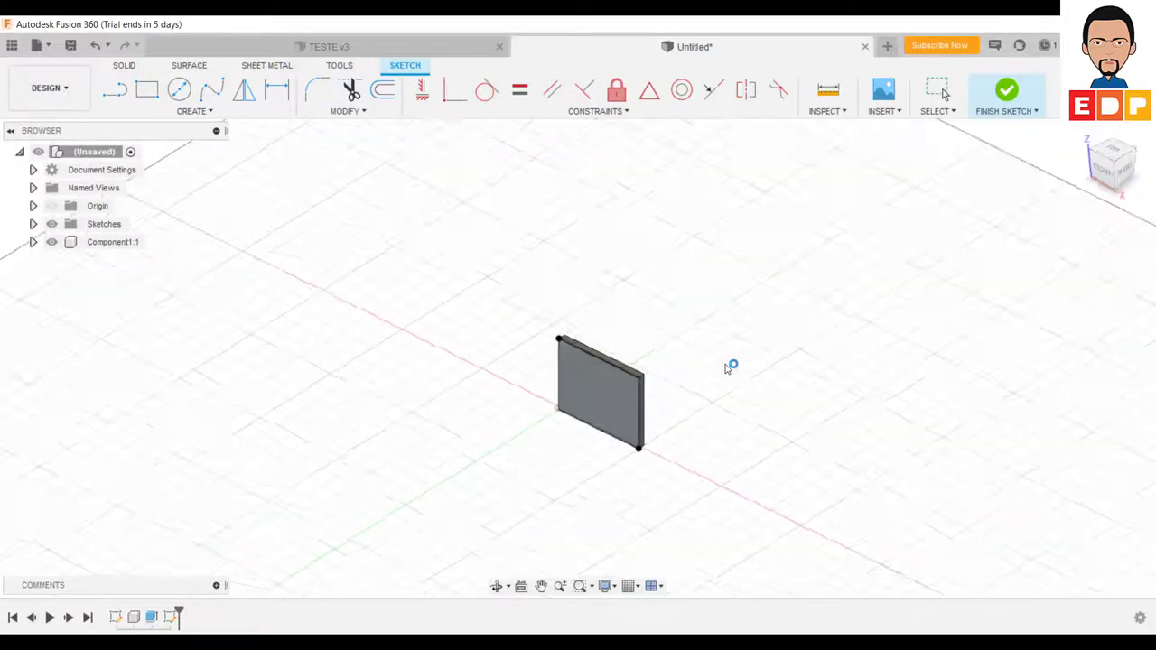
# Step: Extrude the face rectangle 2 mm as new component Component2 and select its front face
pyautogui.click(147, 89)
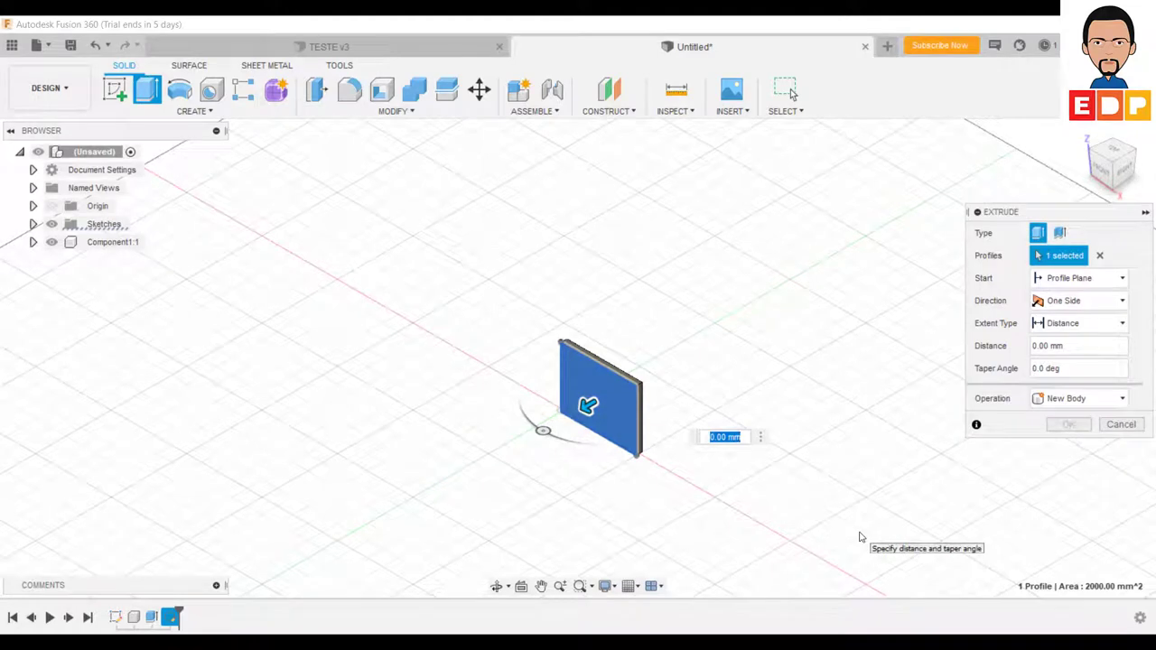
pyautogui.write('2')
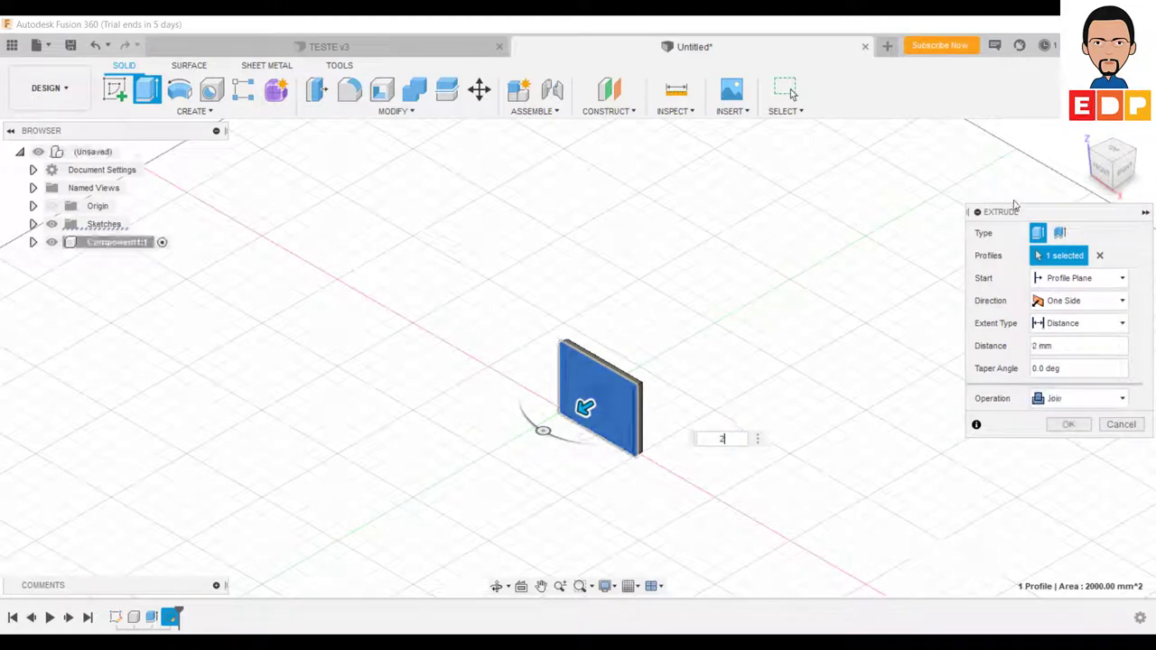
pyautogui.click(1079, 398)
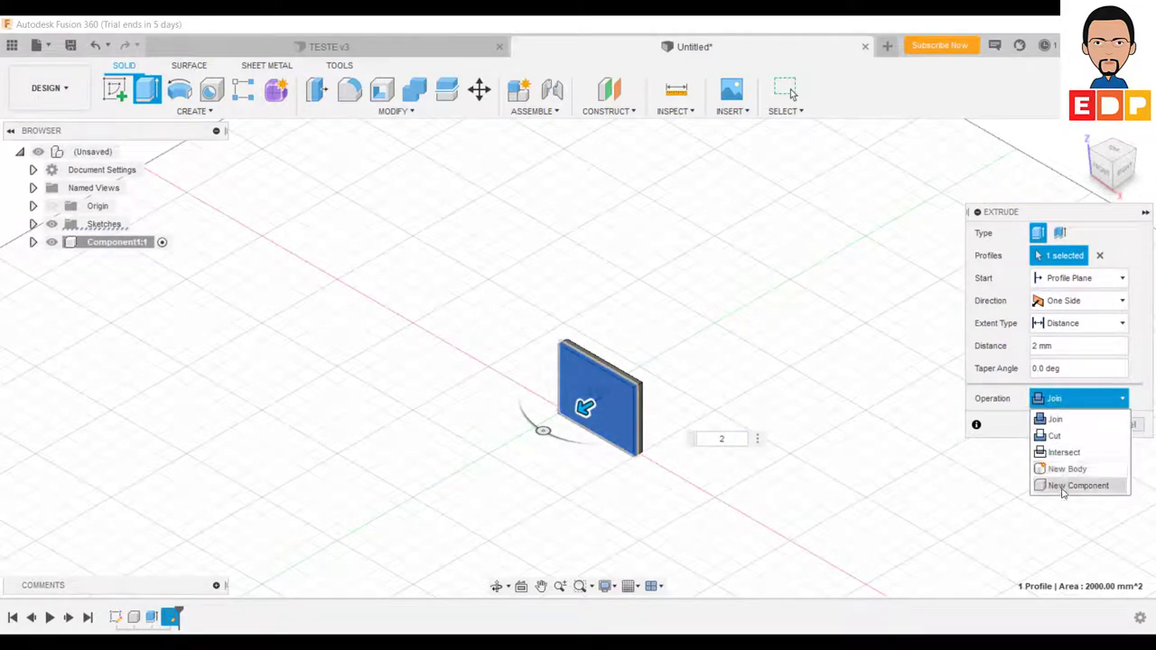
pyautogui.click(1062, 488)
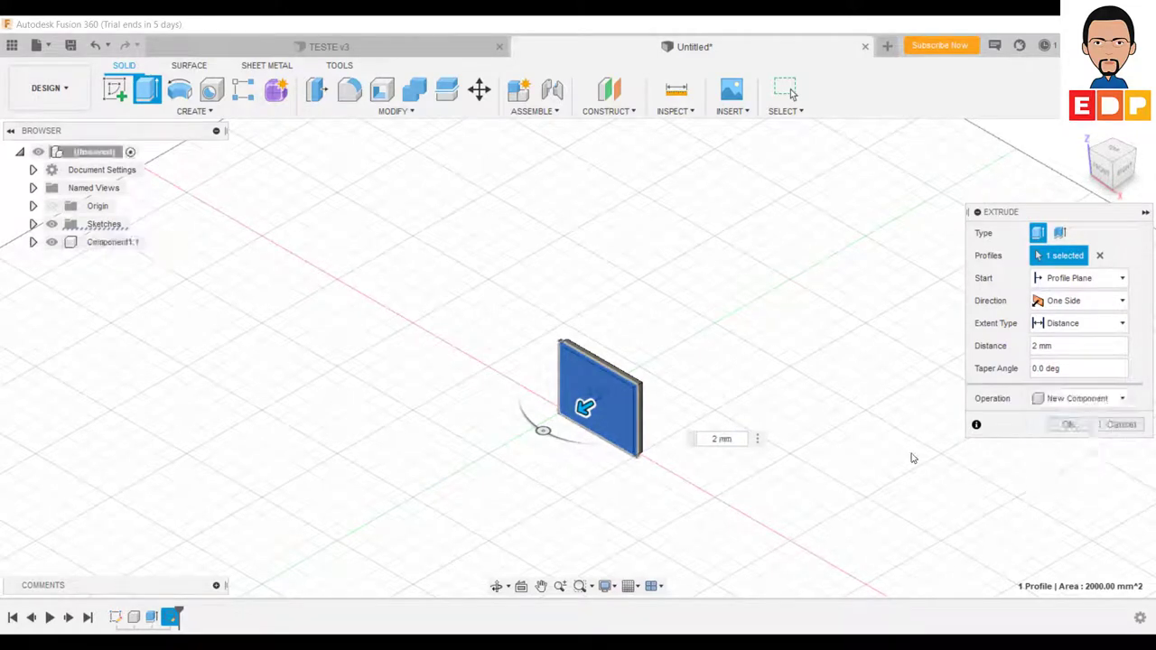
pyautogui.click(1068, 426)
pyautogui.click(601, 403)
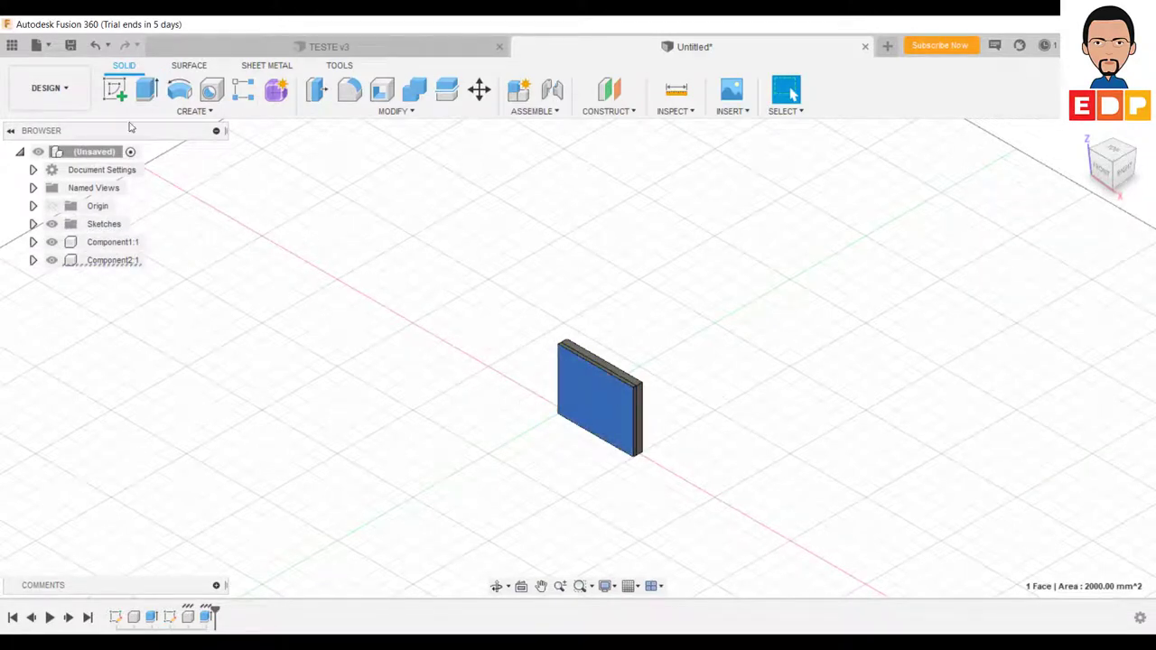
# Step: Start a sketch on the plate face and draw a narrow full-height fin rectangle
pyautogui.click(108, 96)
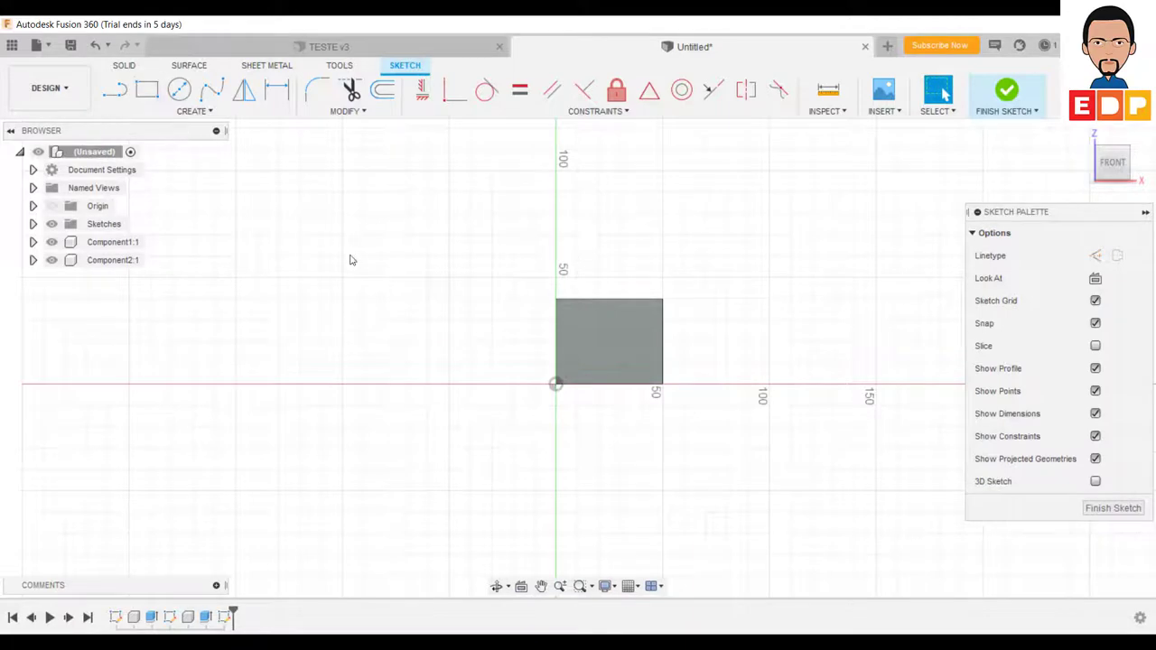
pyautogui.scroll(2, 387, 279)
pyautogui.scroll(2, 410, 297)
pyautogui.moveTo(579, 349); pyautogui.dragTo(173, 261, button='middle')
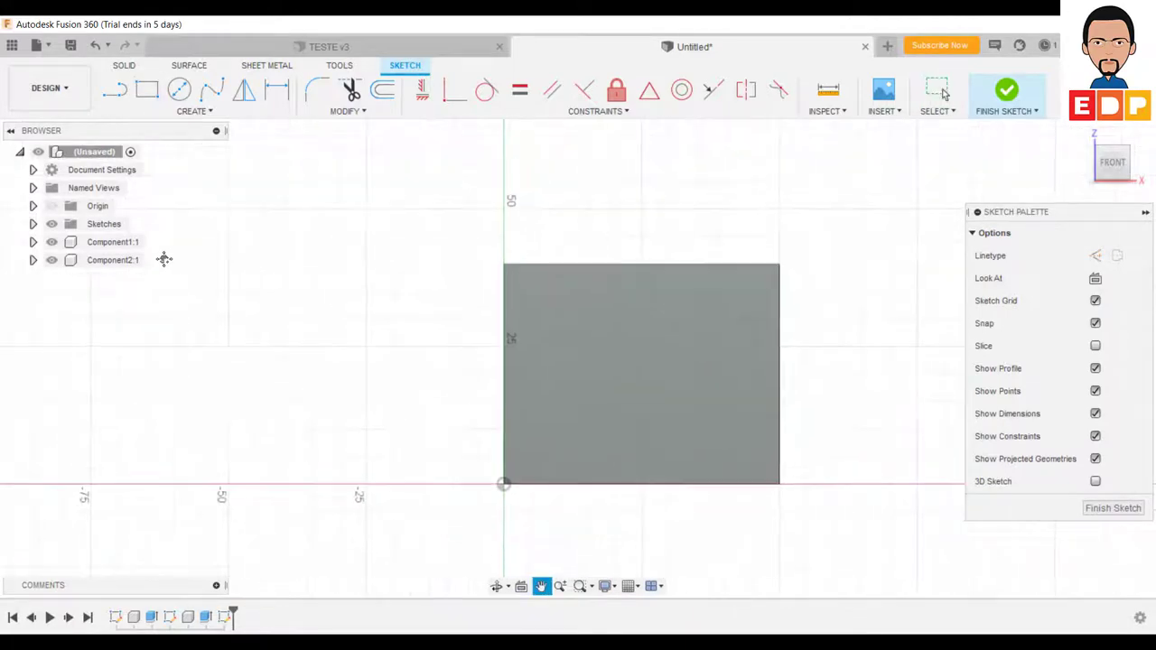
pyautogui.click(146, 90)
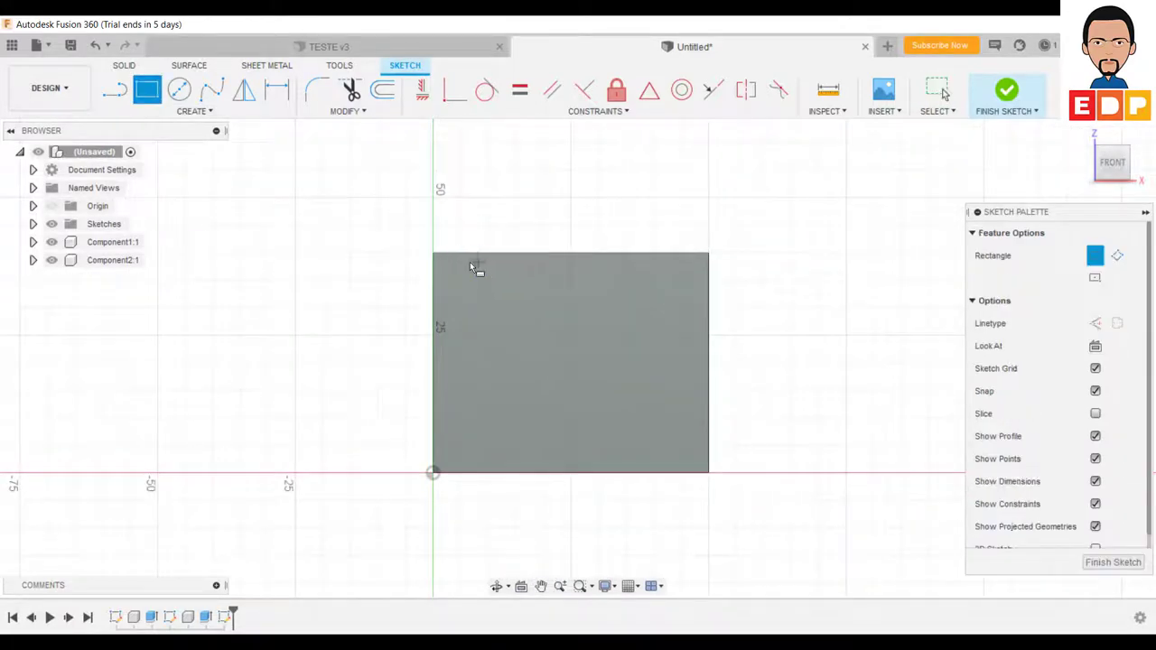
pyautogui.click(458, 253)
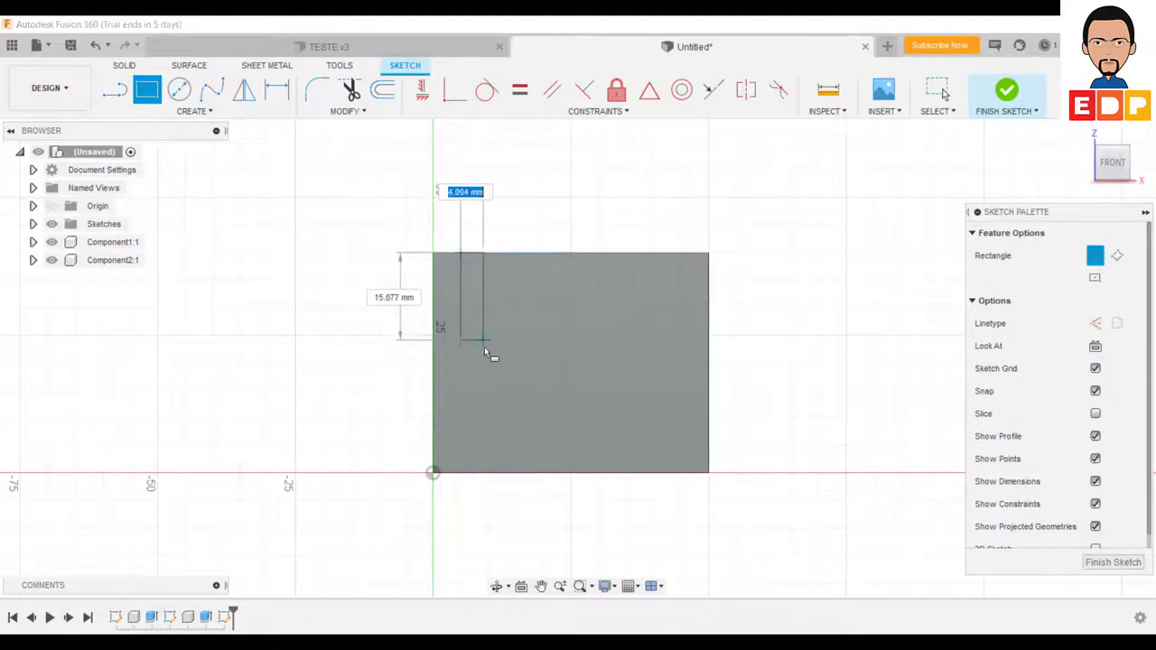
pyautogui.click(488, 473)
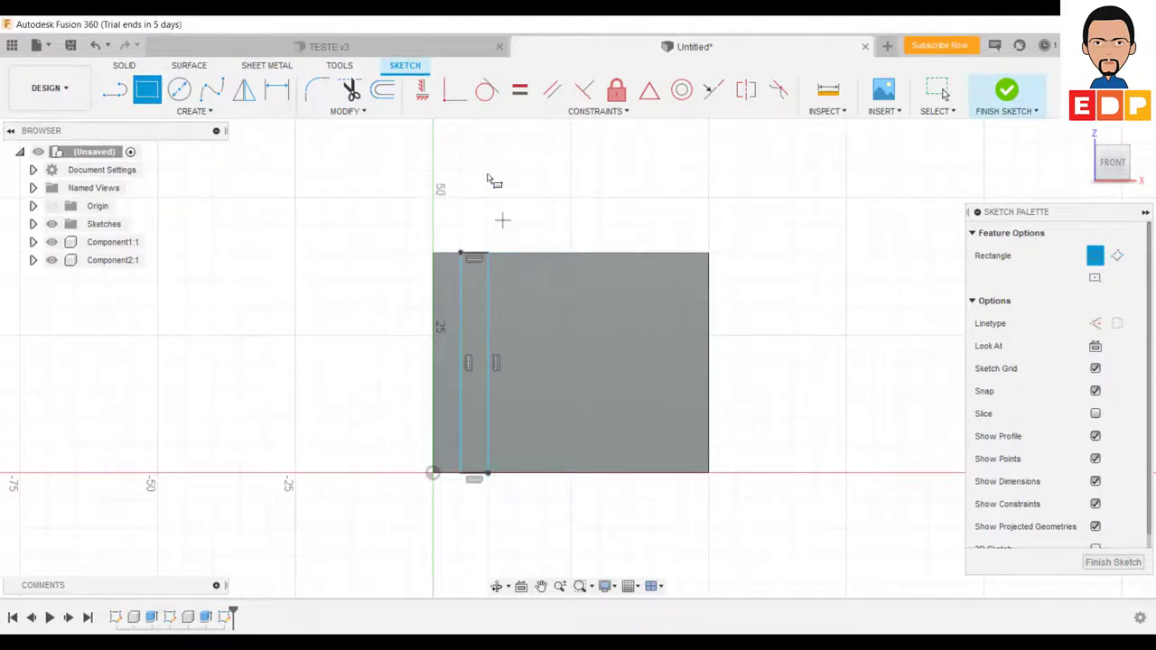
# Step: Dimension the fin strip to 2 mm wide and 2 mm from the left edge
pyautogui.click(279, 96)
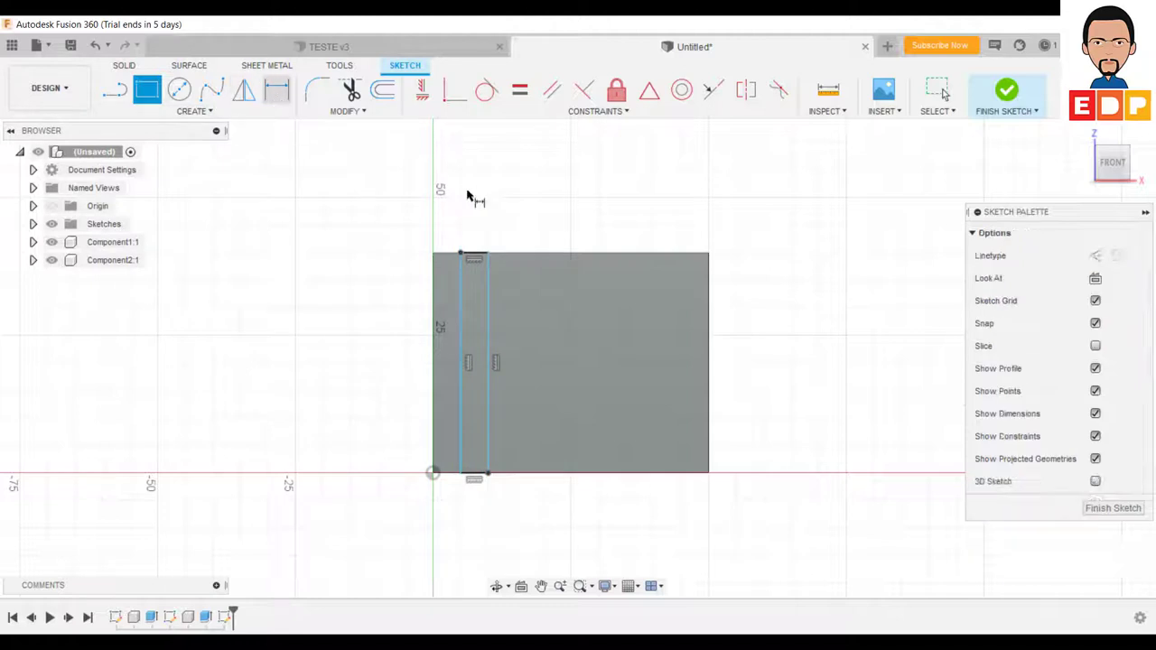
pyautogui.click(475, 254)
pyautogui.click(479, 203)
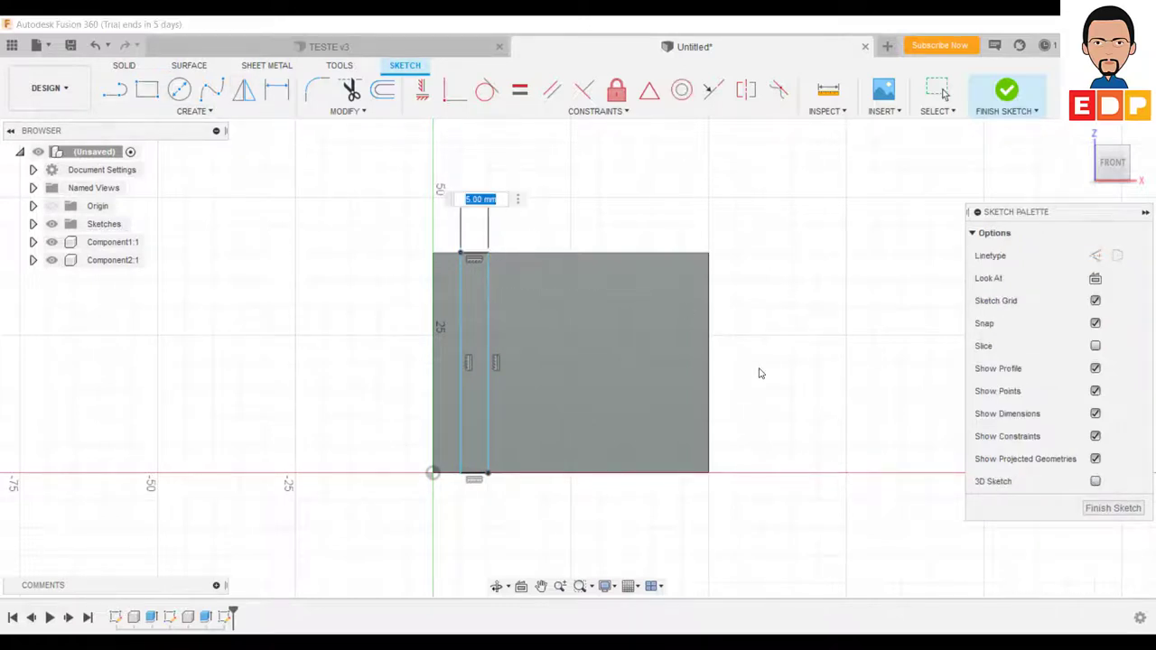
pyautogui.write('2')
pyautogui.press('Return')
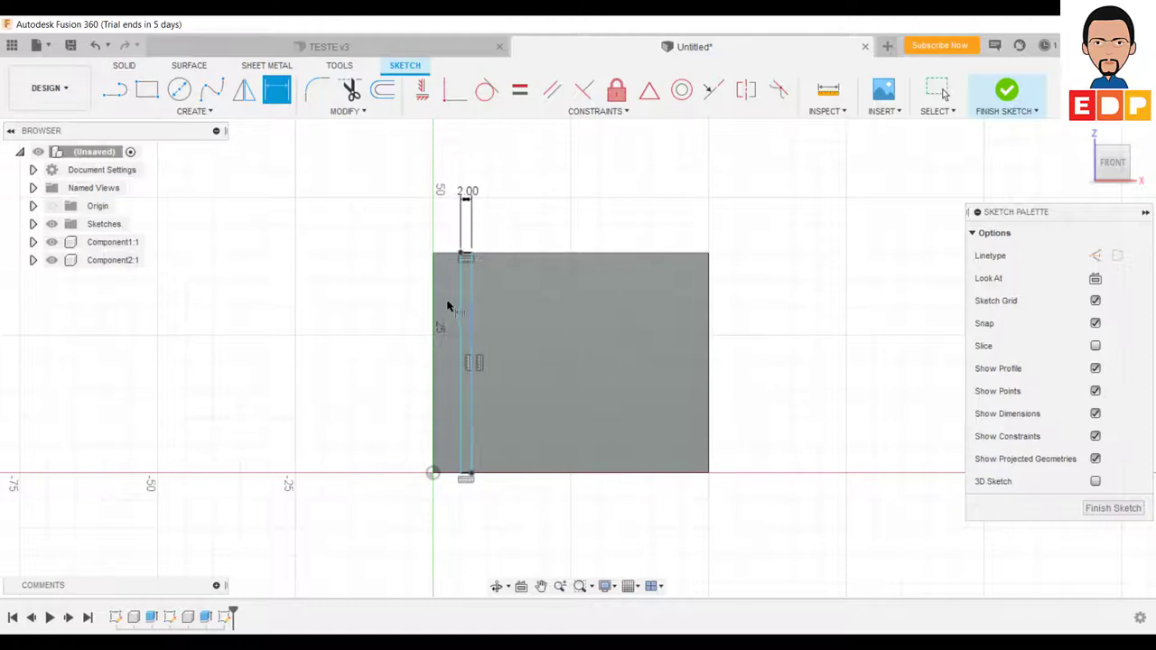
pyautogui.click(432, 253)
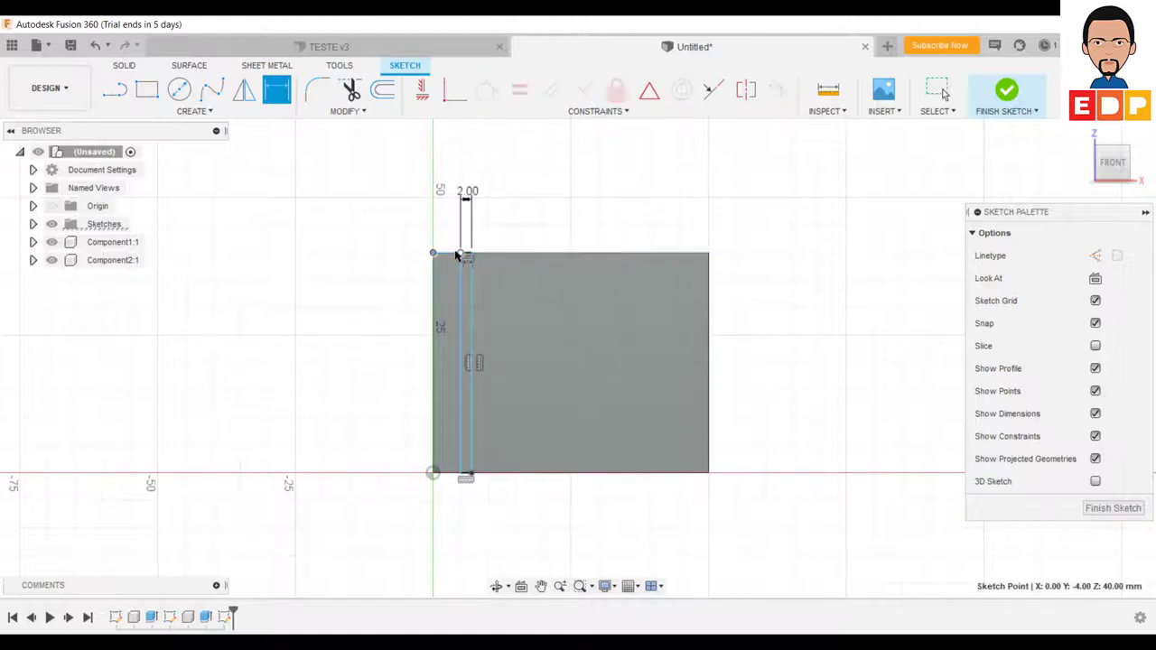
pyautogui.click(460, 255)
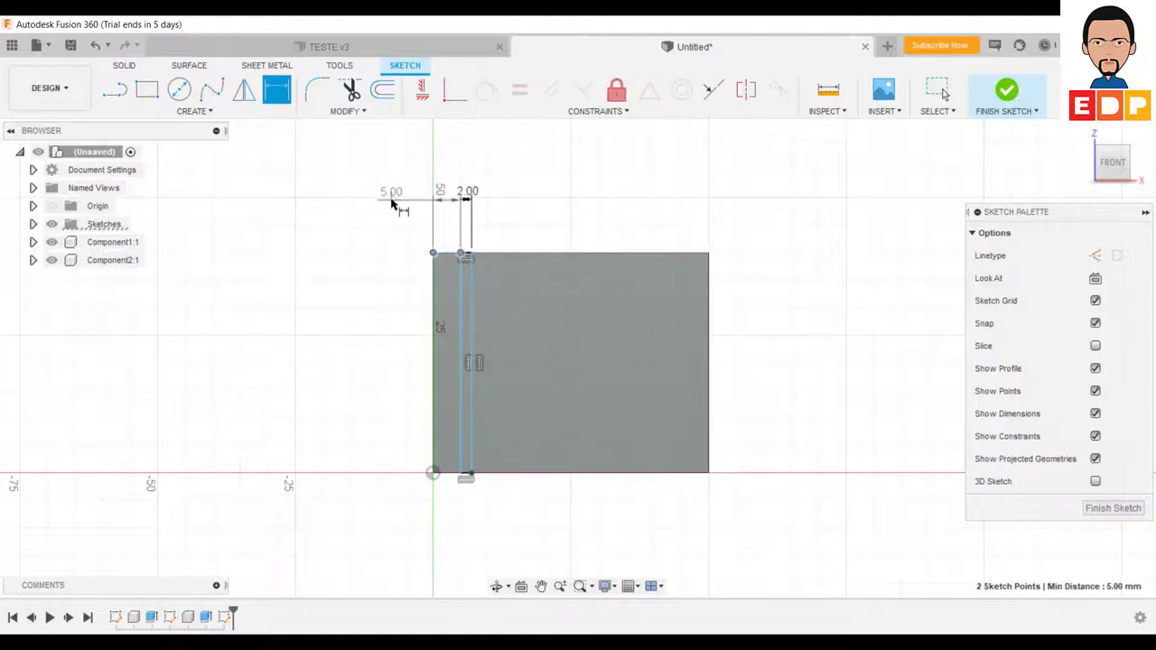
pyautogui.click(395, 203)
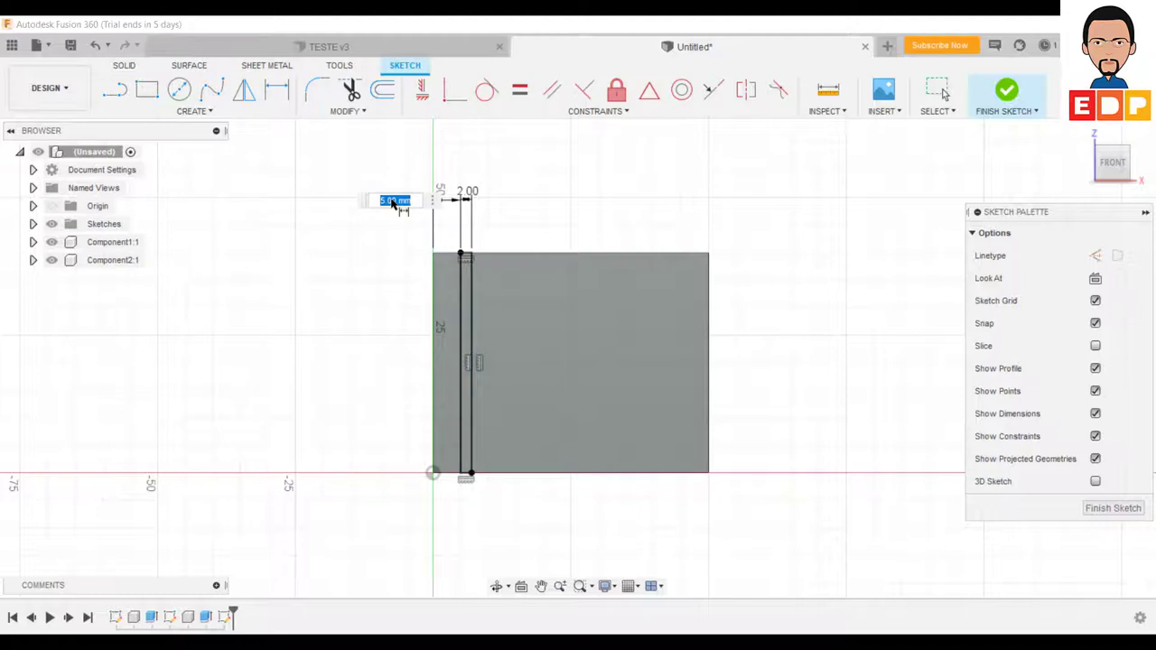
pyautogui.write('2')
pyautogui.press('Return')
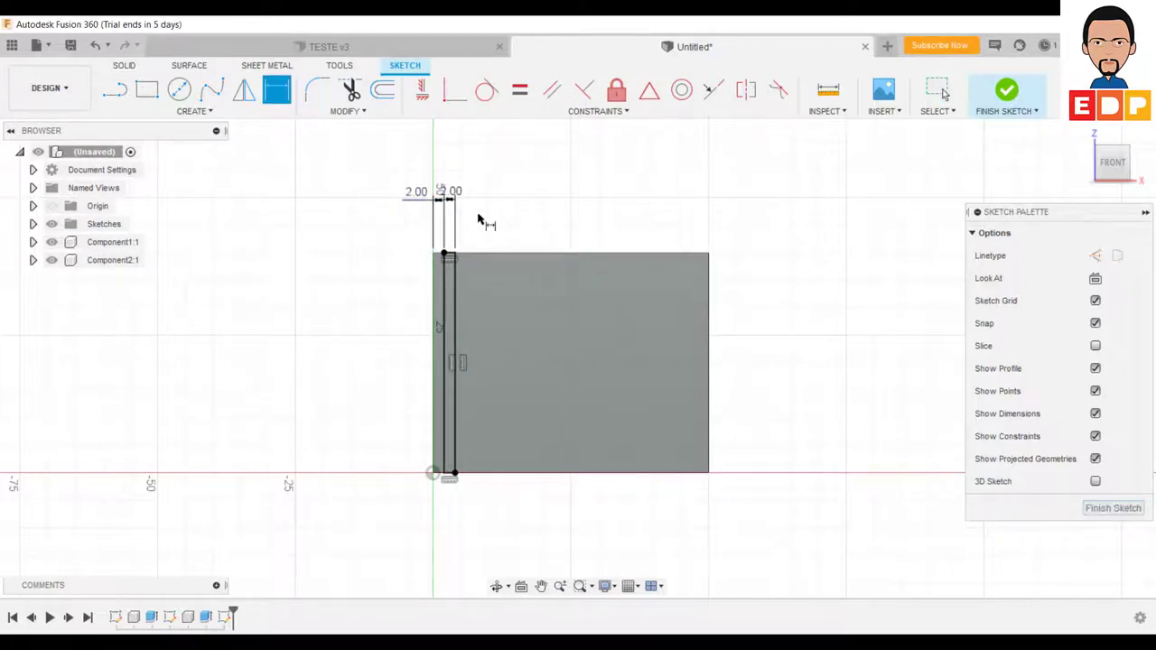
pyautogui.click(186, 112)
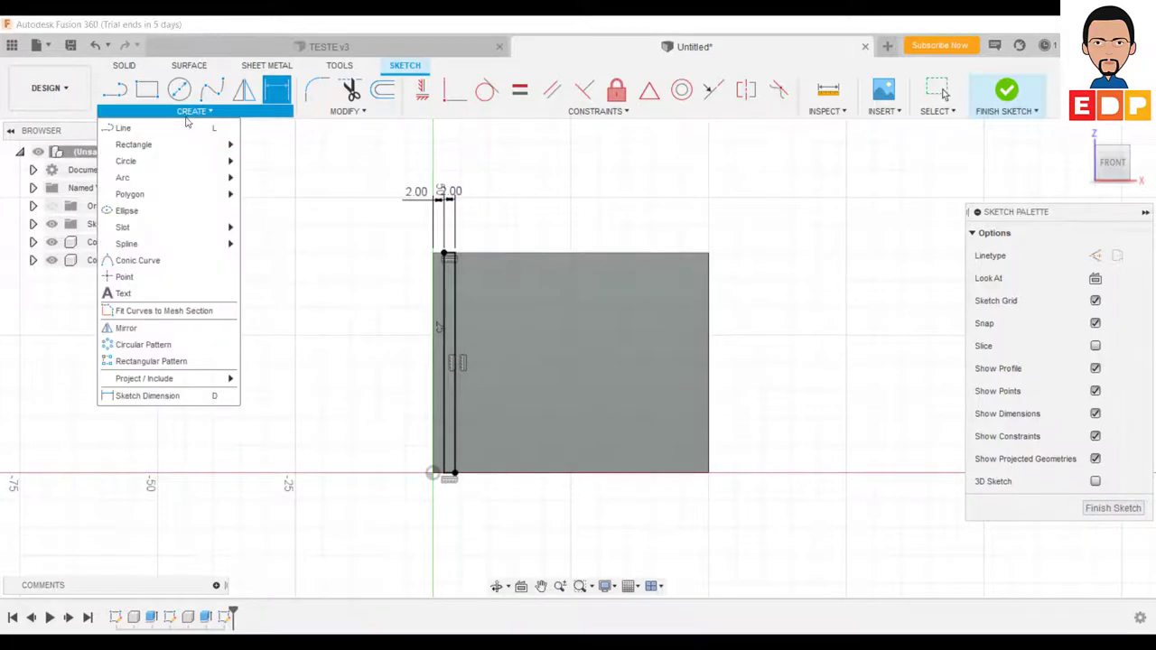
# Step: Start a rectangular sketch pattern with the fin rectangle's four edges selected
pyautogui.click(163, 363)
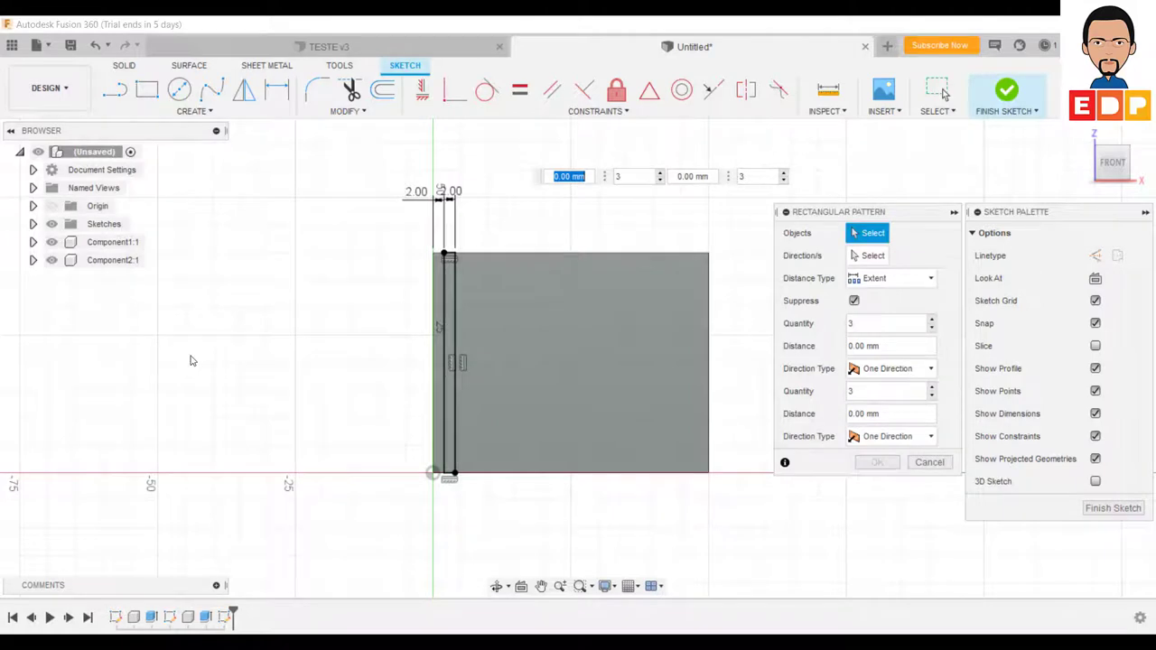
pyautogui.click(448, 303)
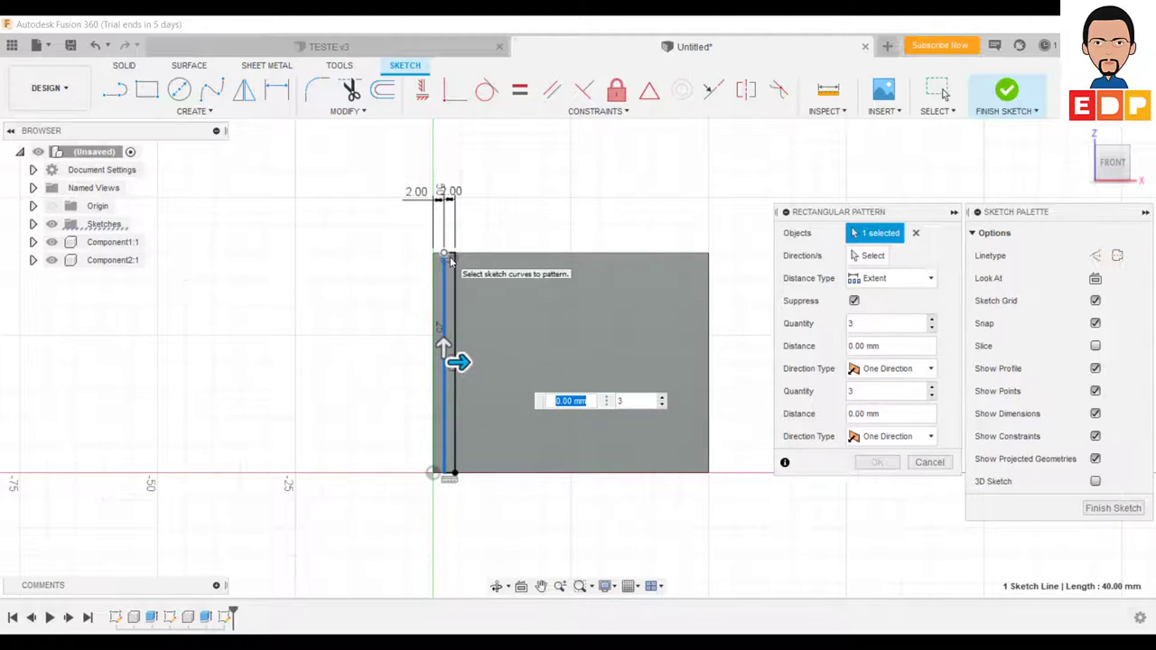
pyautogui.click(453, 266)
pyautogui.scroll(-2, 452, 264)
pyautogui.scroll(3, 449, 275)
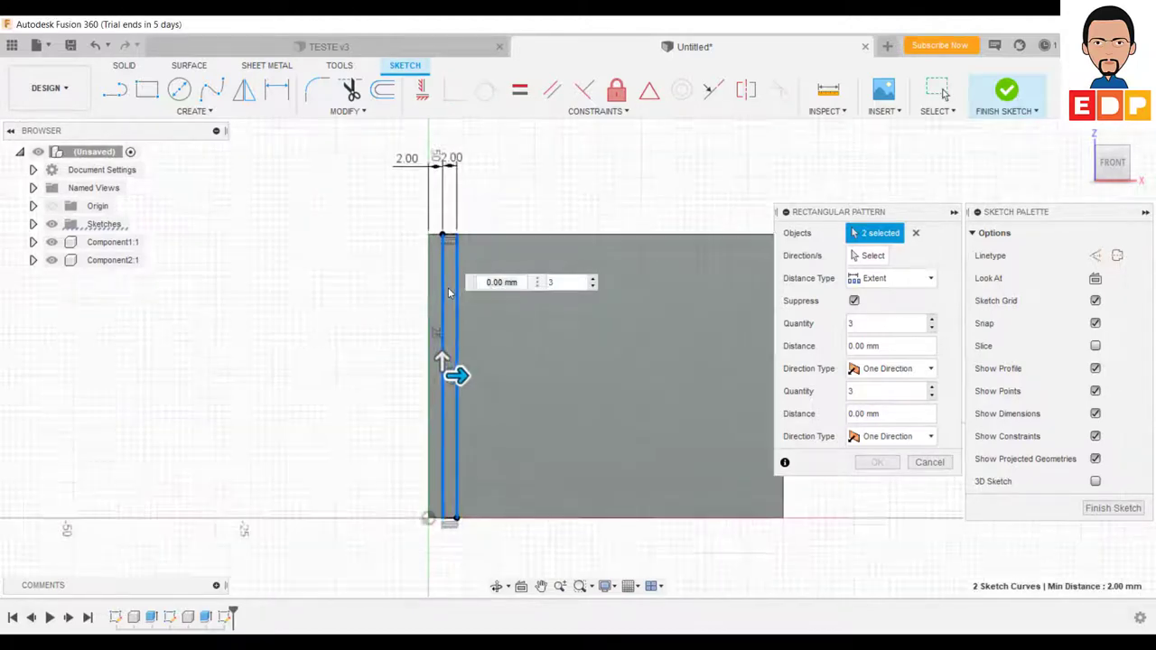
pyautogui.click(453, 210)
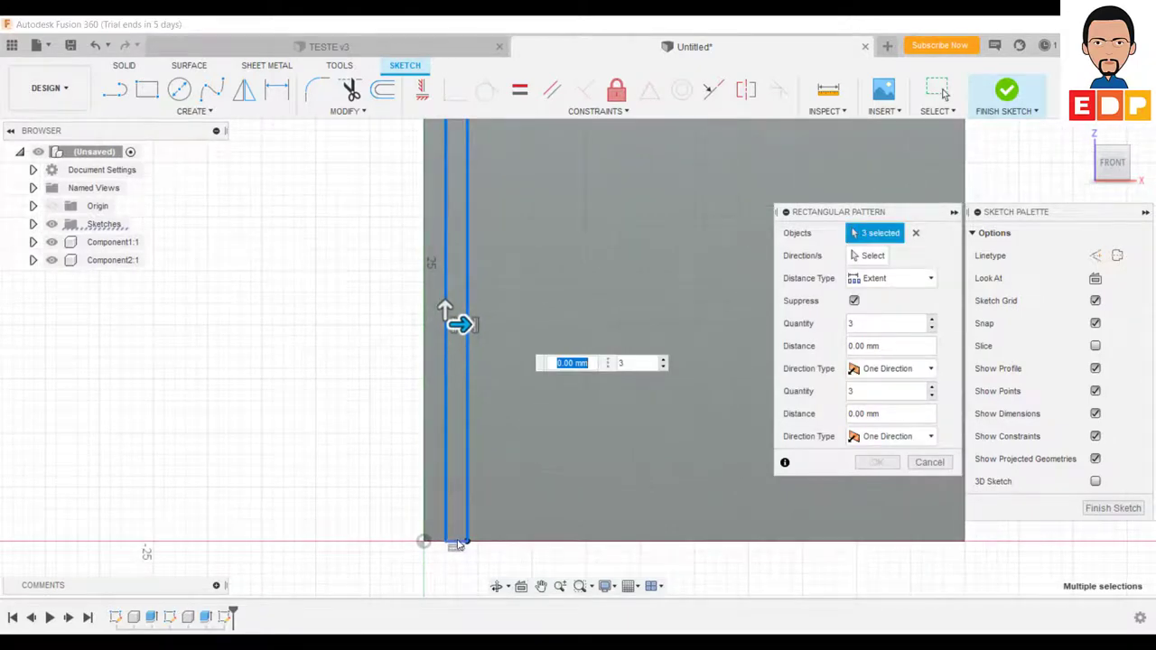
pyautogui.click(458, 543)
# Step: Set the pattern to 10 copies spread over 44 mm and confirm
pyautogui.press('Tab')
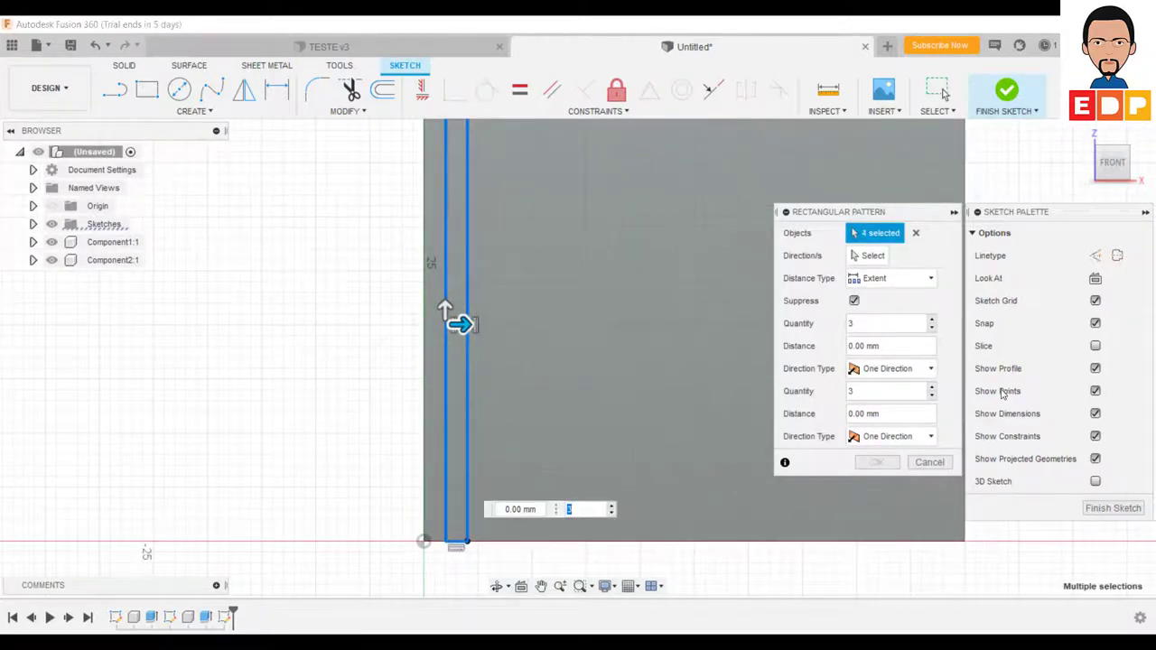
pyautogui.scroll(-2, 733, 412)
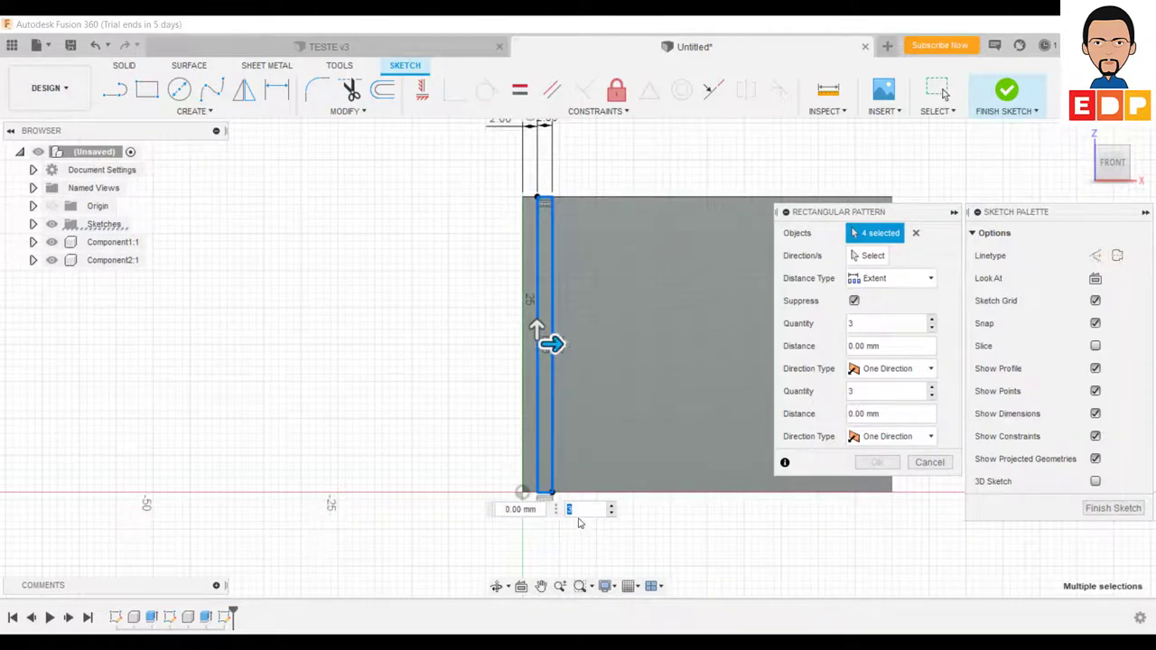
pyautogui.write('10')
pyautogui.press('Return')
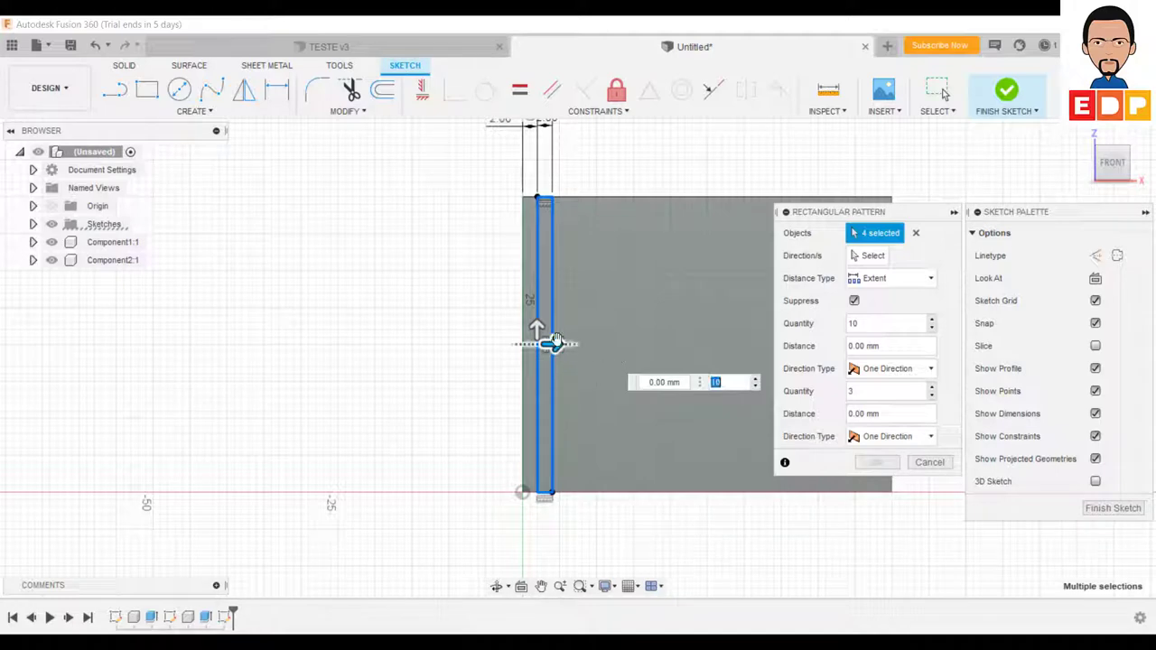
pyautogui.press('Tab')
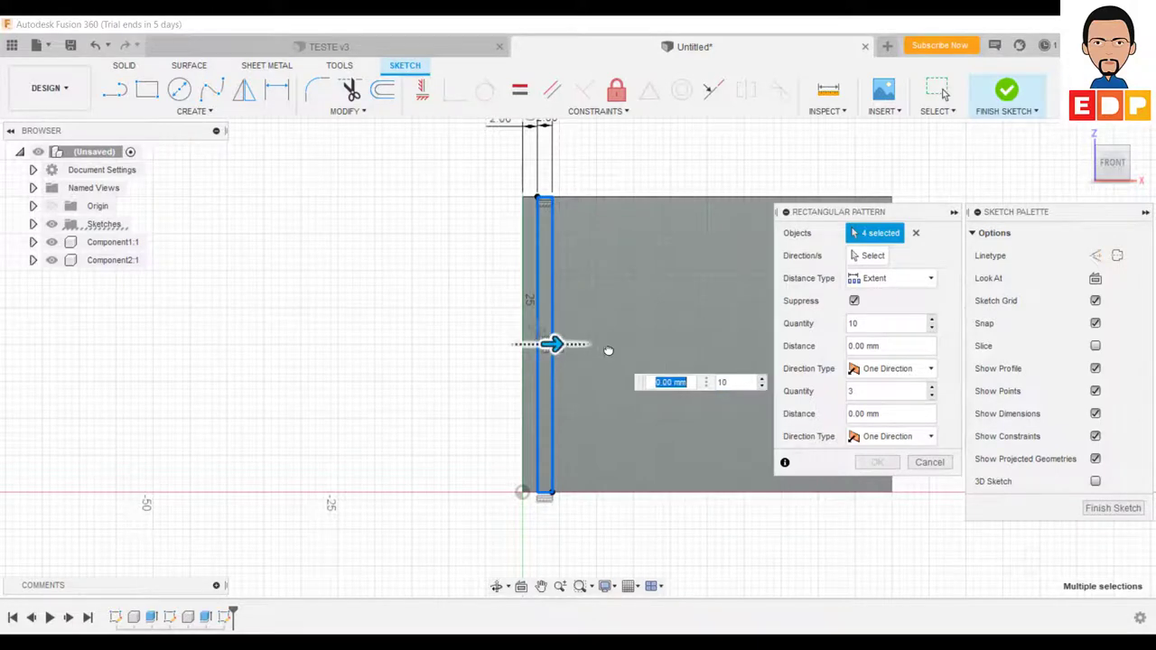
pyautogui.moveTo(608, 350); pyautogui.dragTo(765, 351)
pyautogui.moveTo(430, 371)
pyautogui.mouseDown(button='middle')
pyautogui.moveTo(237, 340)
pyautogui.moveTo(227, 369)
pyautogui.mouseUp(button='middle')
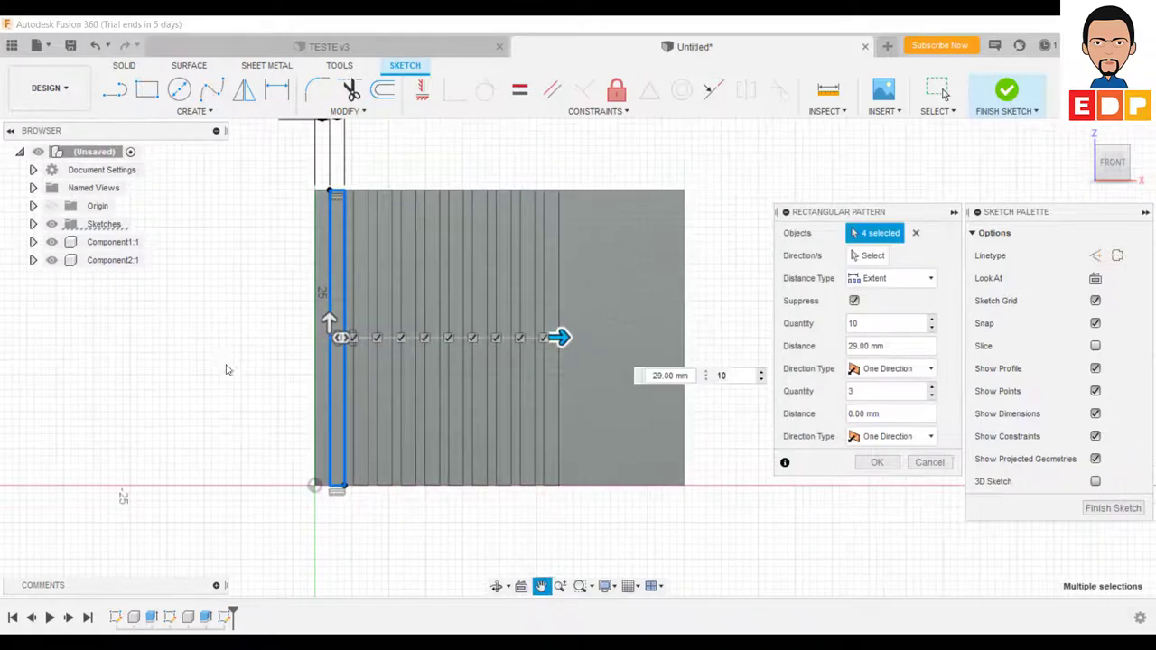
pyautogui.moveTo(560, 337); pyautogui.dragTo(672, 338)
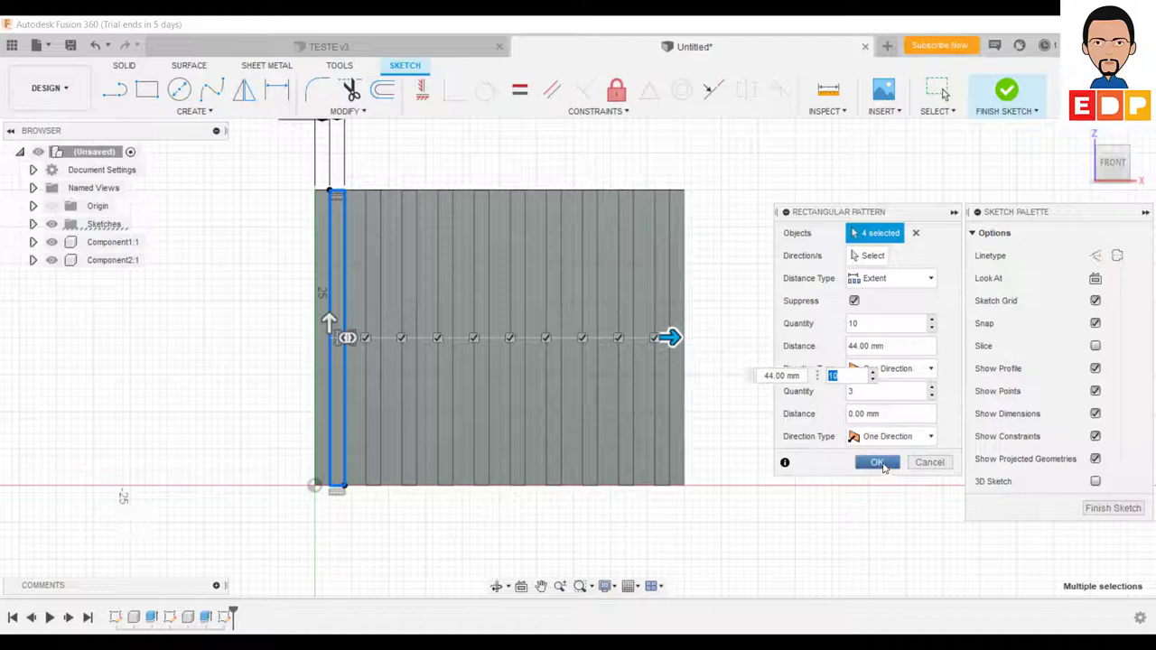
pyautogui.click(876, 462)
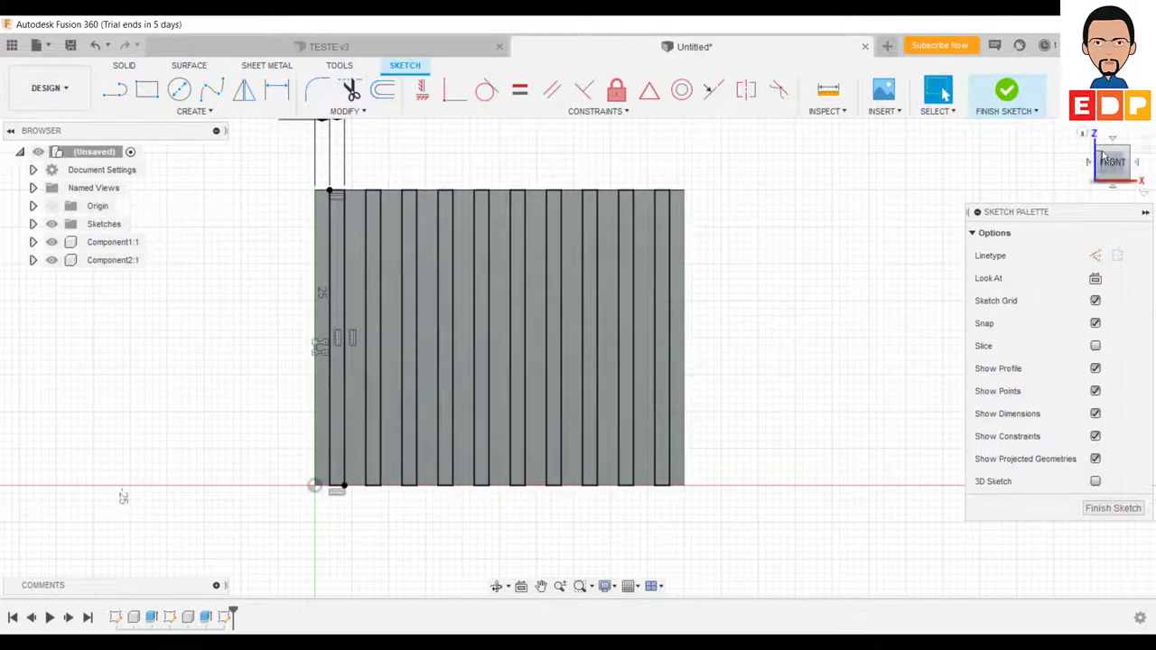
# Step: Switch to an angled view of the plate and finish the strip sketch
pyautogui.click(1128, 152)
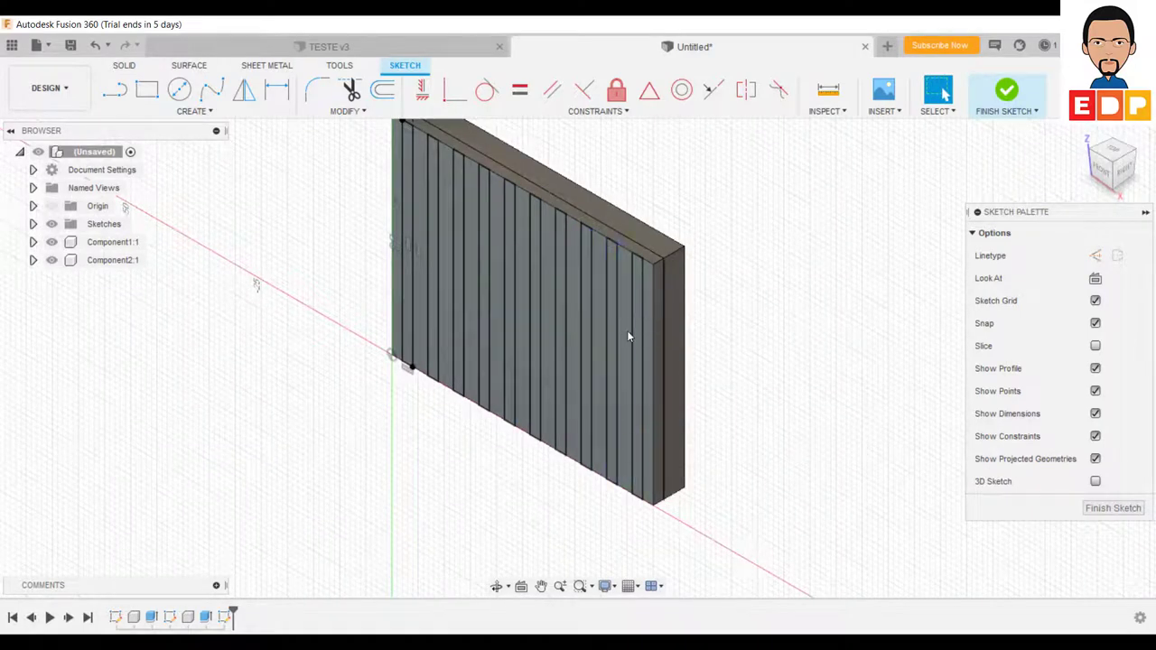
pyautogui.moveTo(253, 445); pyautogui.dragTo(246, 504, button='middle')
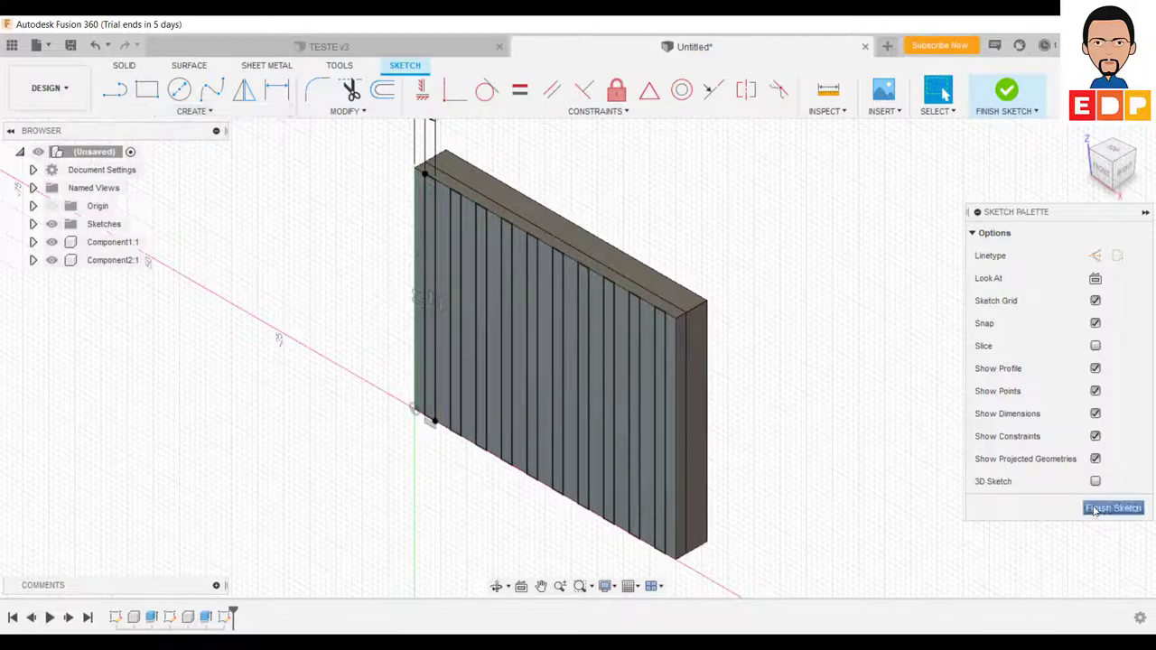
pyautogui.click(1088, 508)
# Step: Begin an extrusion with the ten alternate fin strip profiles selected
pyautogui.click(146, 88)
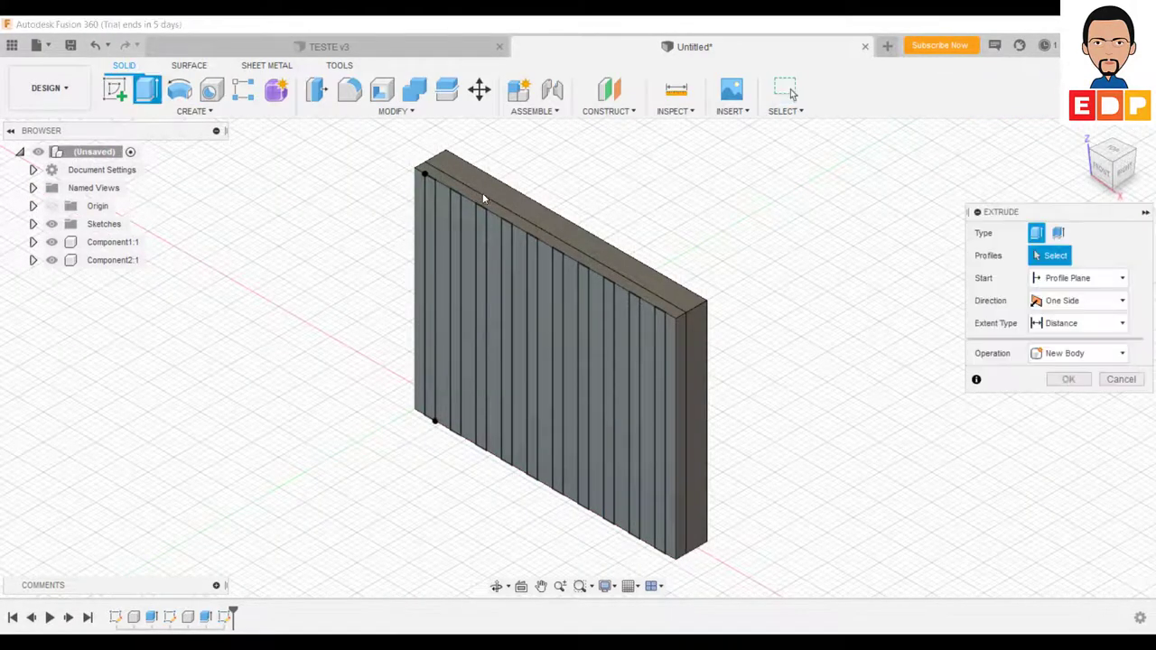
pyautogui.click(432, 217)
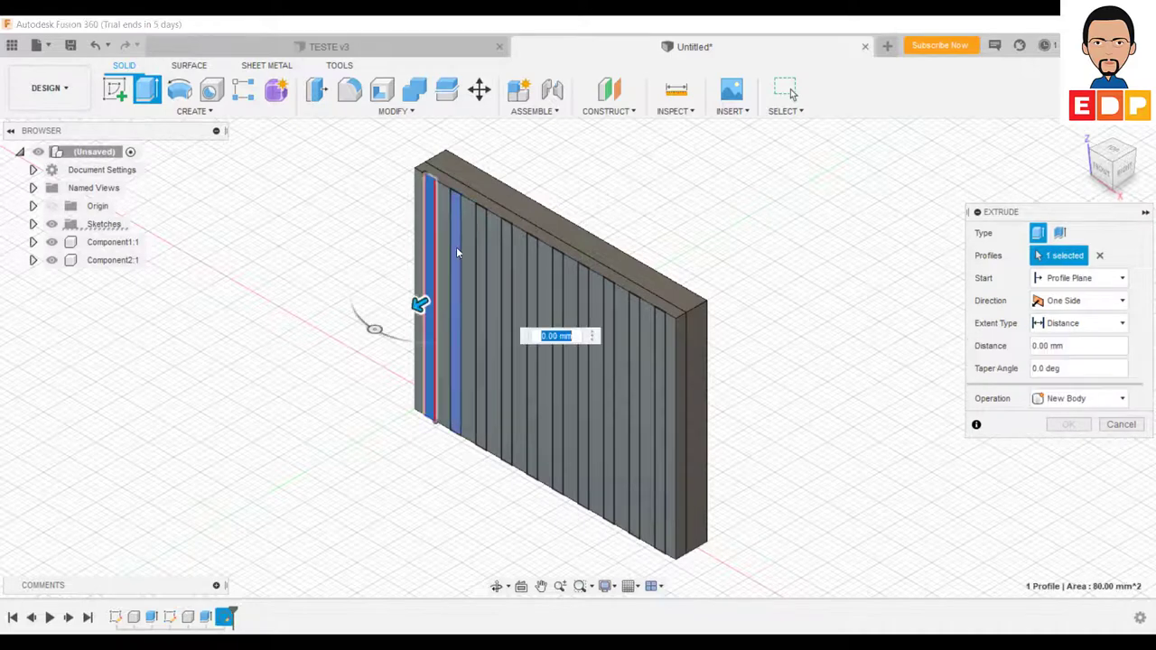
pyautogui.click(457, 251)
pyautogui.click(485, 275)
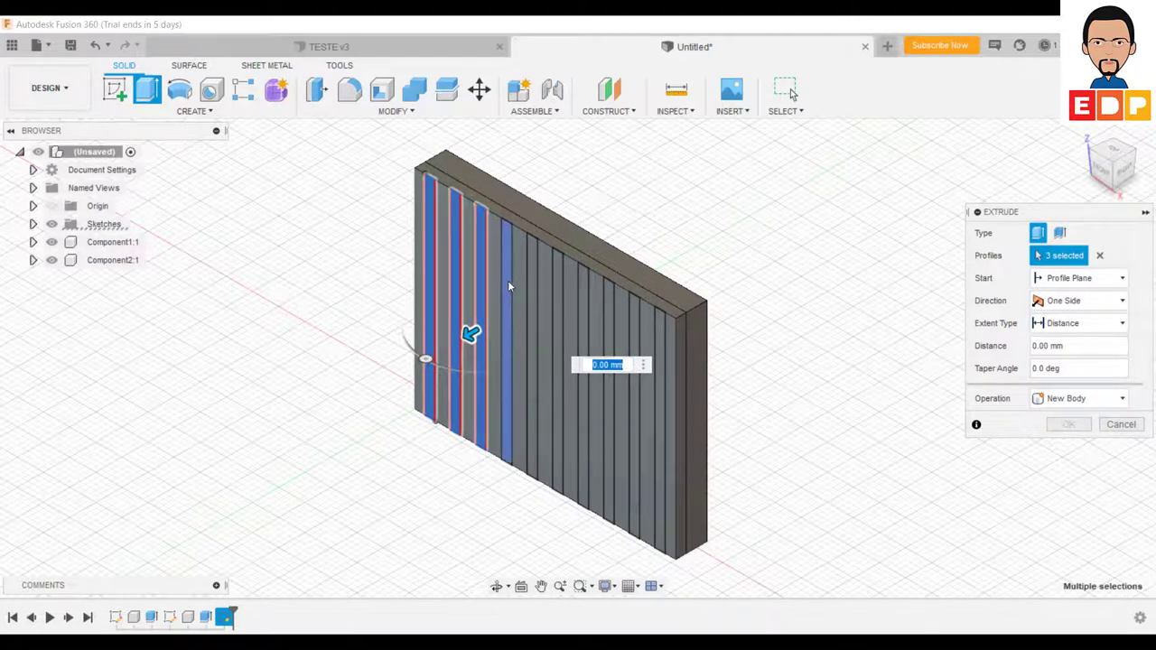
pyautogui.click(512, 285)
pyautogui.click(537, 300)
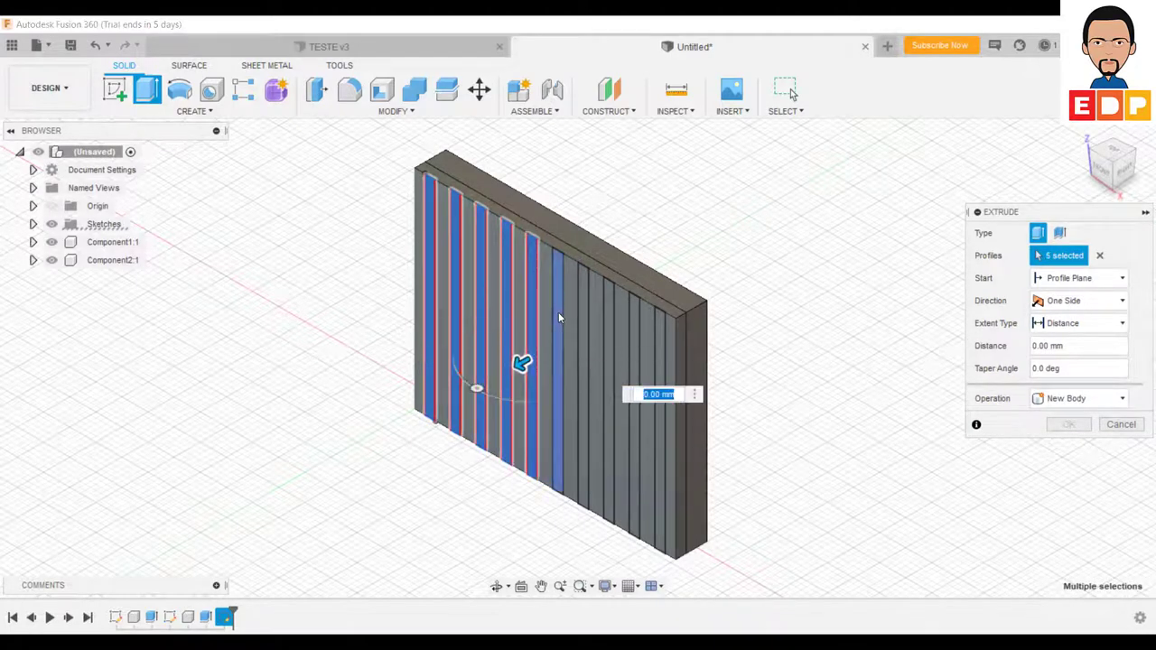
pyautogui.click(588, 345)
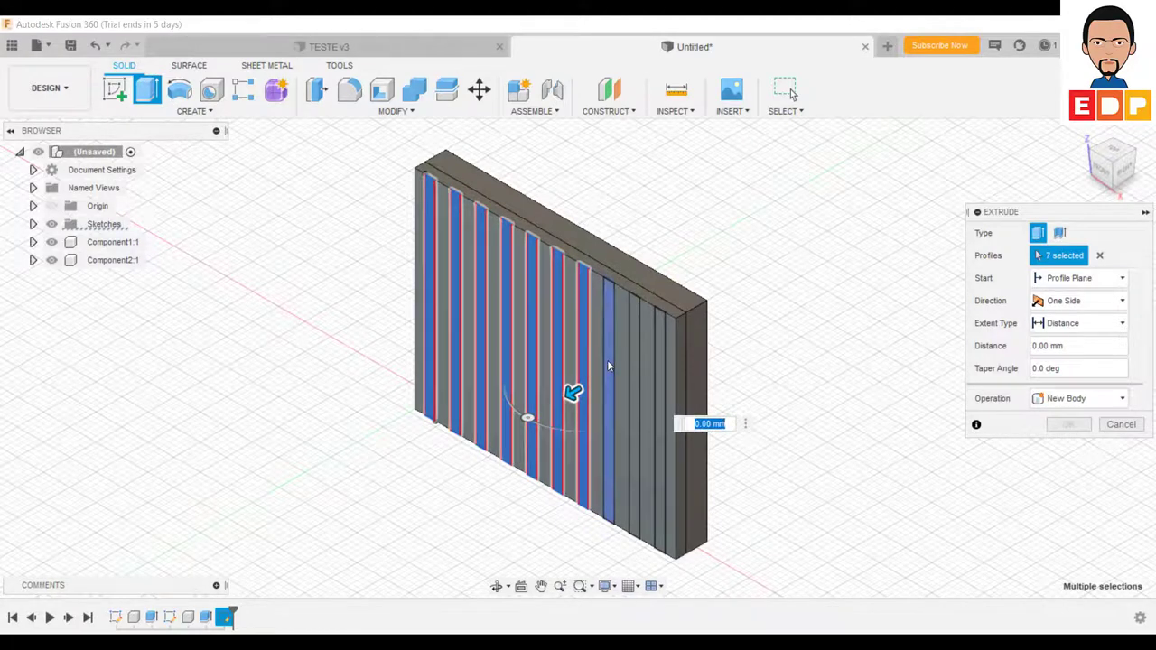
pyautogui.click(611, 366)
pyautogui.click(639, 390)
pyautogui.click(653, 397)
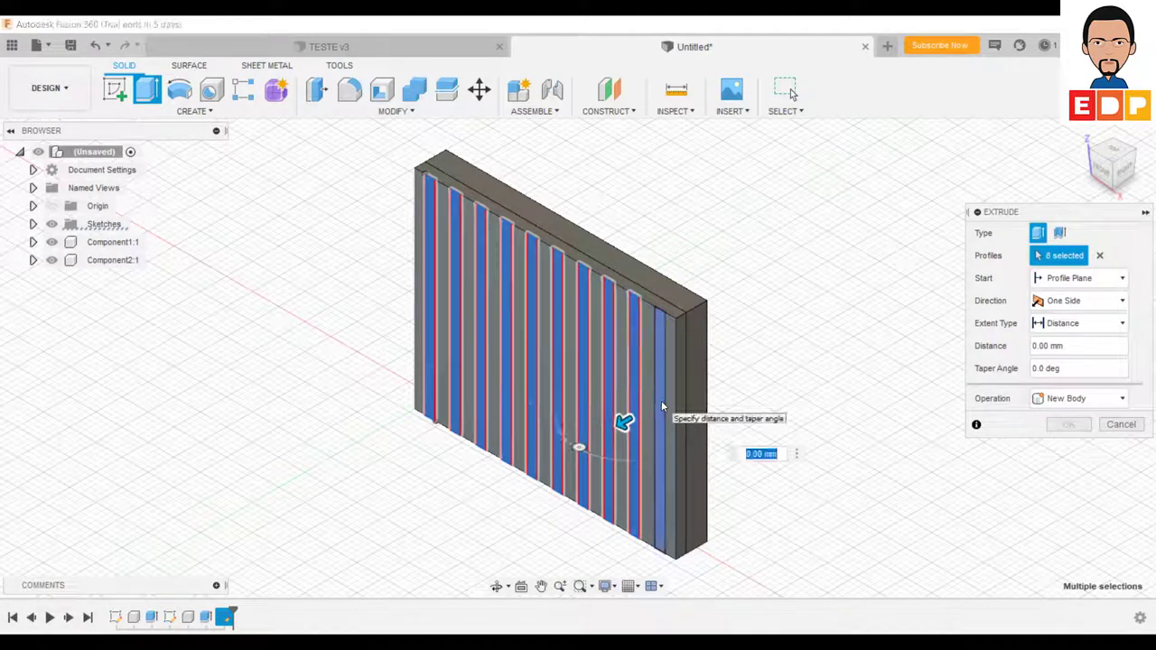
pyautogui.click(667, 402)
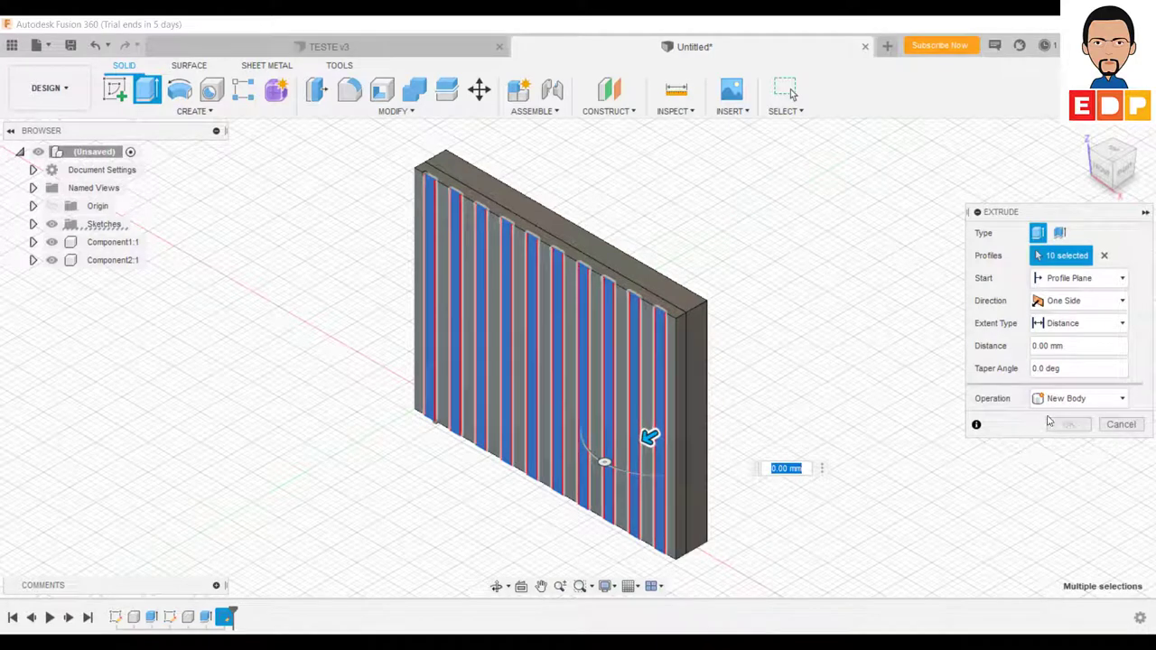
# Step: Join the fin strips to the plate with a 12 mm extrusion
pyautogui.click(1061, 398)
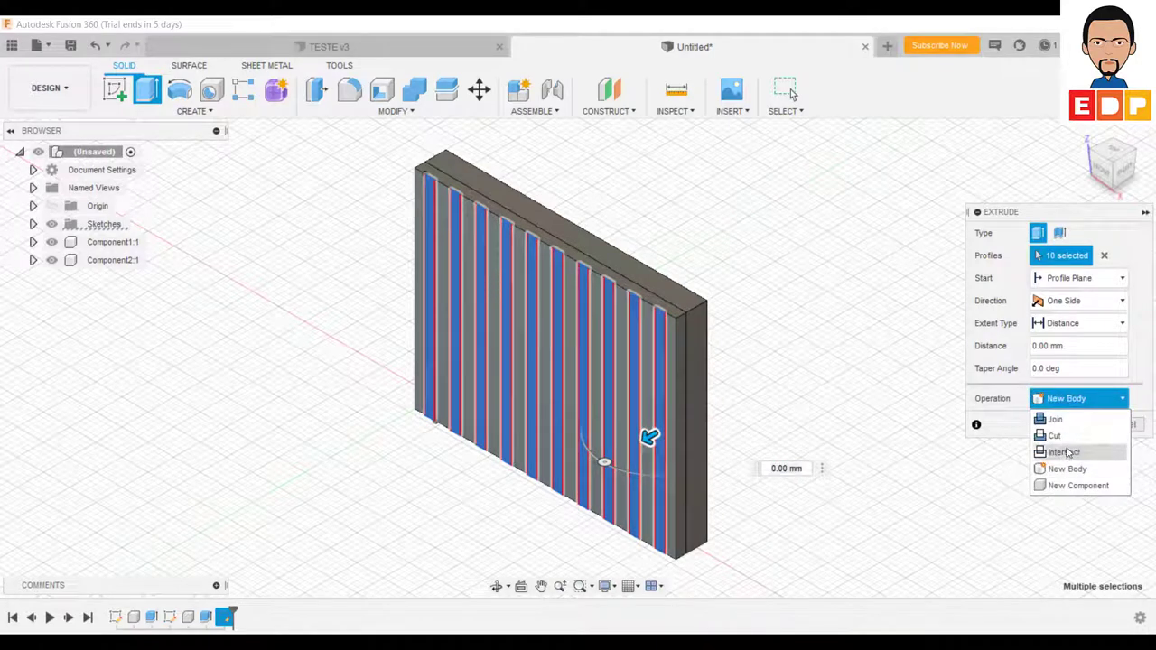
pyautogui.click(1055, 419)
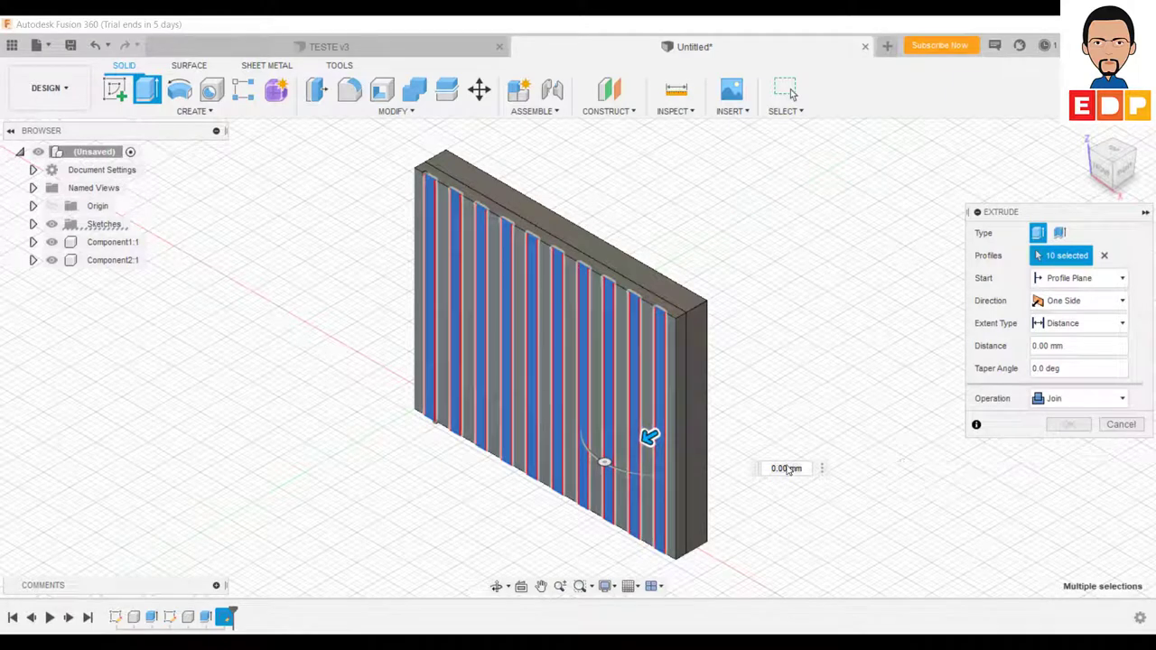
pyautogui.click(787, 469)
pyautogui.write('12')
pyautogui.press('Return')
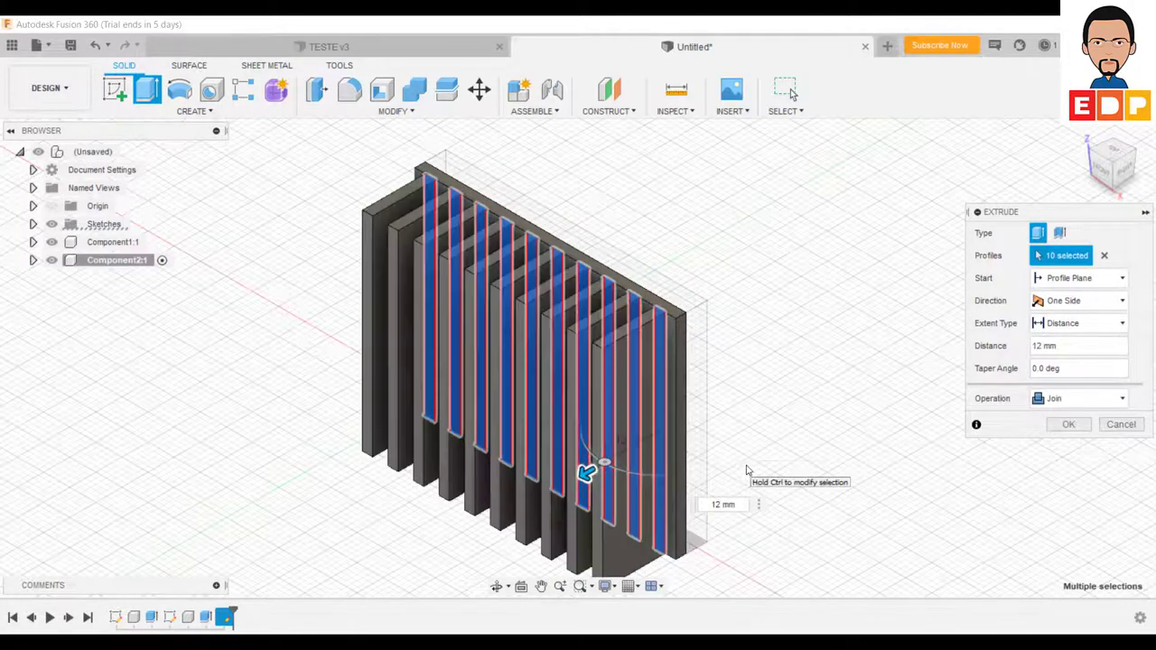
pyautogui.click(1068, 426)
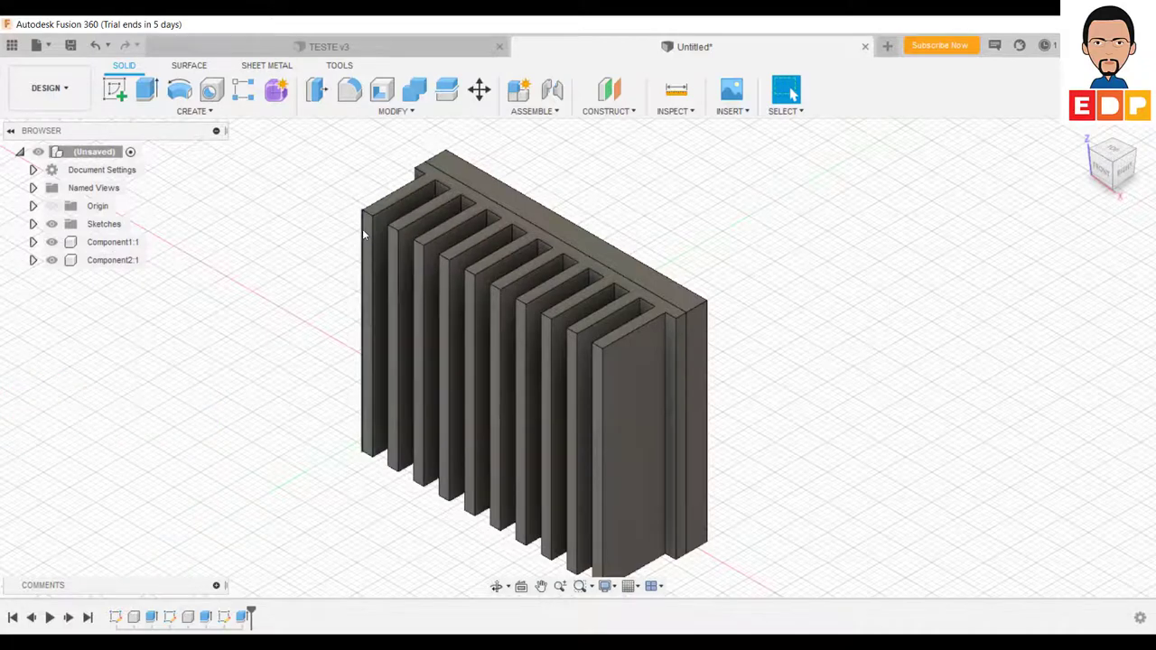
# Step: Orbit the heatsink and select the leftmost fin's narrow tip face
pyautogui.moveTo(782, 387)
pyautogui.keyDown('shift'); pyautogui.mouseDown(button='middle')
pyautogui.moveTo(813, 340)
pyautogui.moveTo(799, 338)
pyautogui.mouseUp(button='middle'); pyautogui.keyUp('shift')
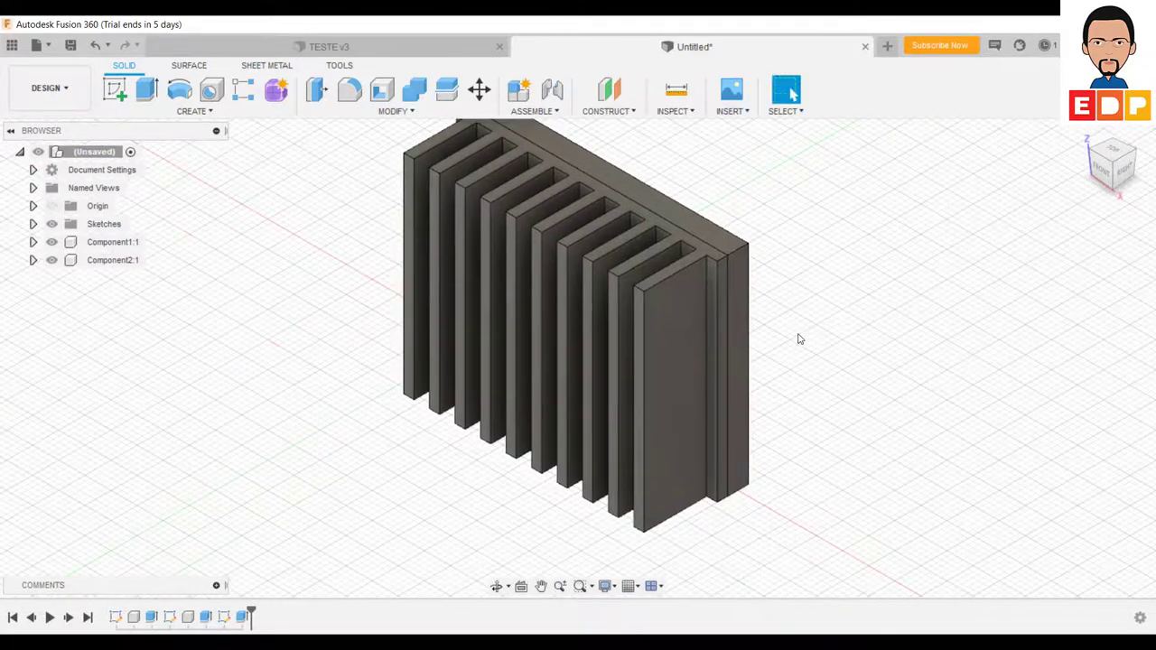
pyautogui.keyDown('shift'); pyautogui.moveTo(911, 419); pyautogui.dragTo(746, 352, button='middle'); pyautogui.keyUp('shift')
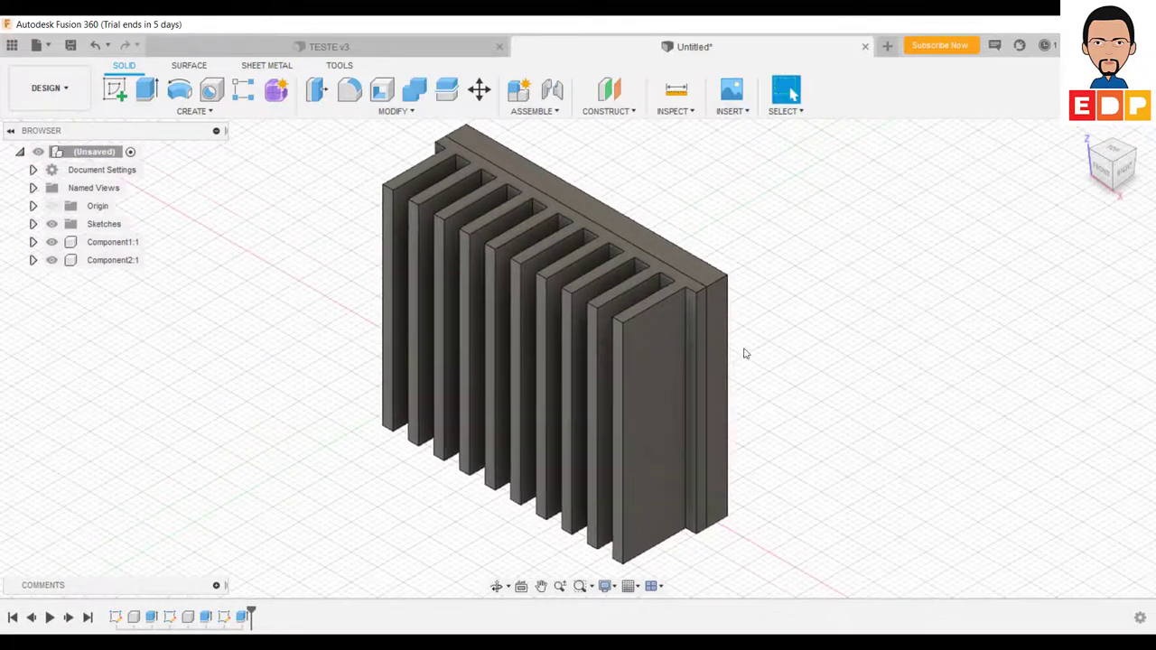
pyautogui.click(388, 258)
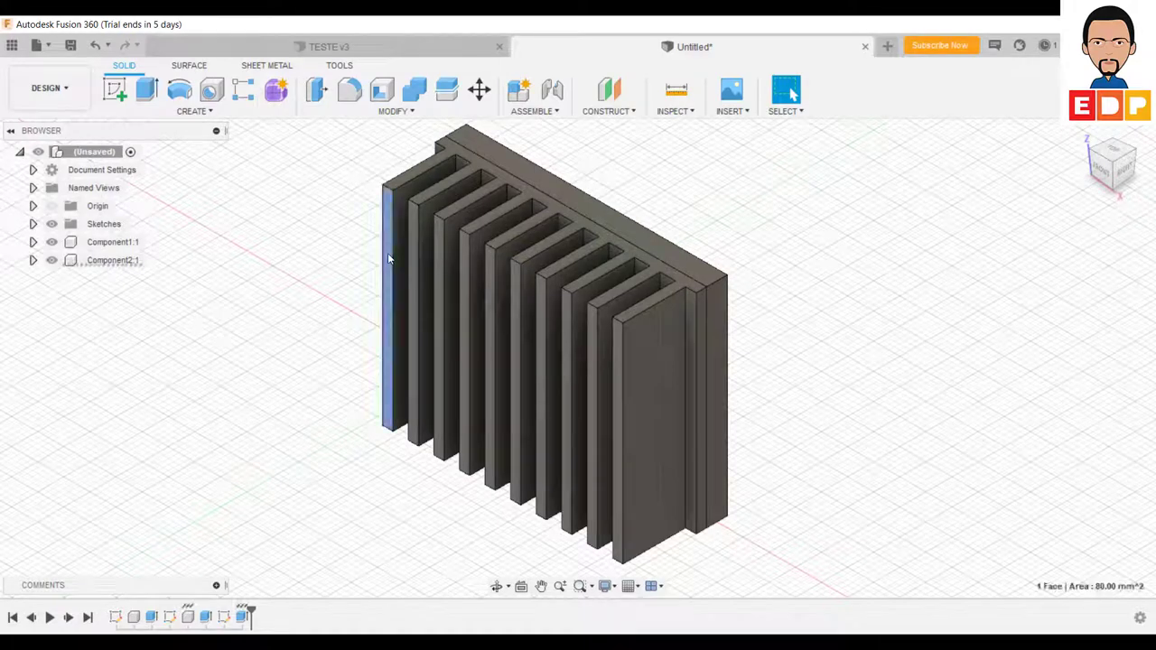
# Step: Sketch a rectangle on the fin-tip face spanning all the fins
pyautogui.click(114, 89)
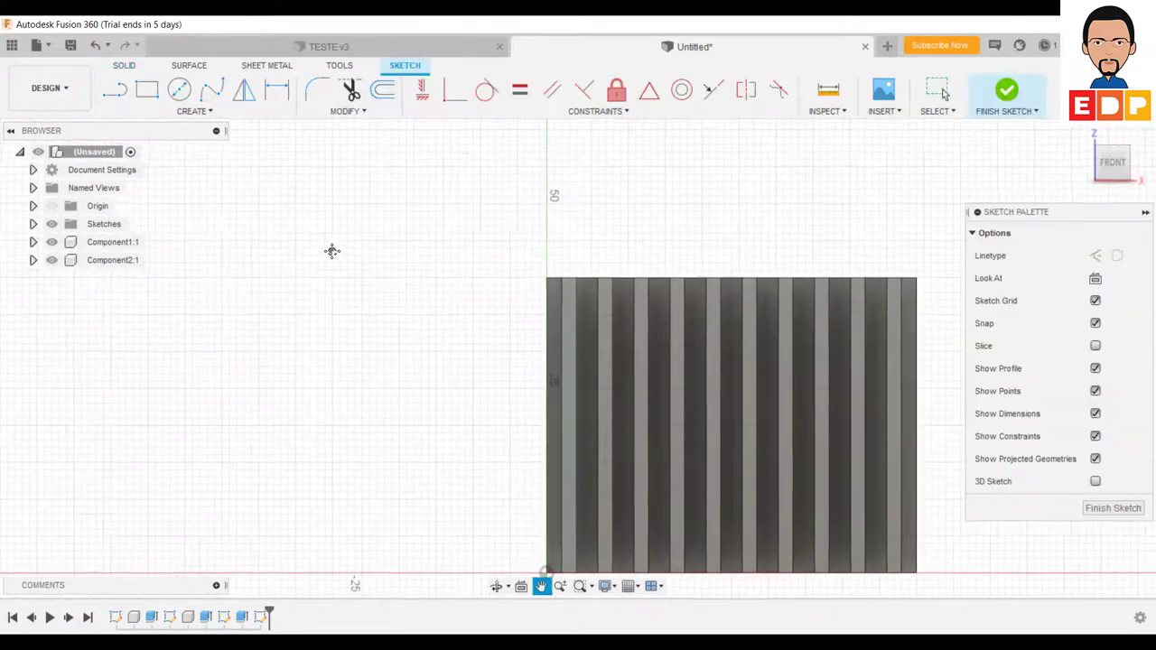
pyautogui.click(147, 90)
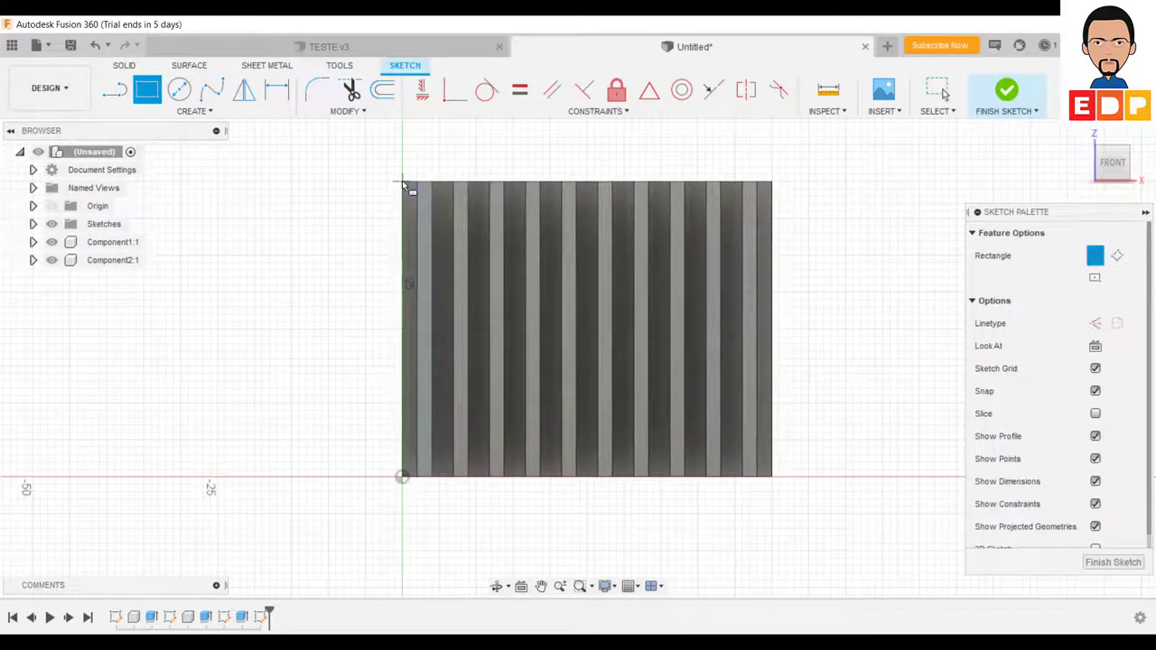
pyautogui.click(403, 182)
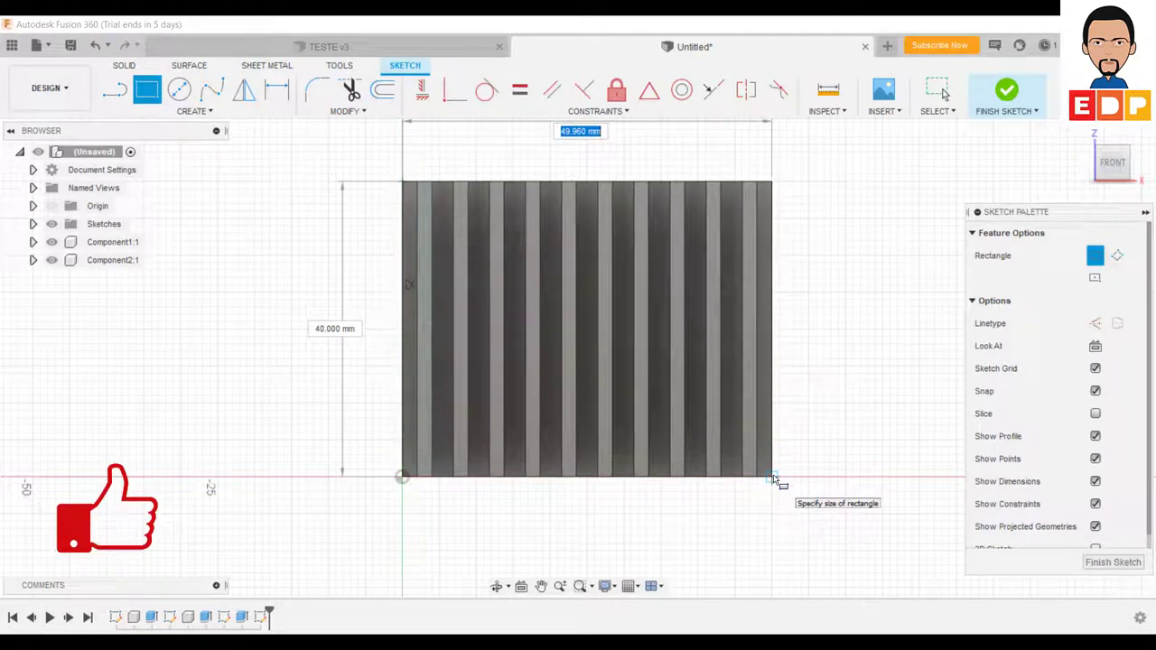
pyautogui.click(774, 478)
pyautogui.press('Escape')
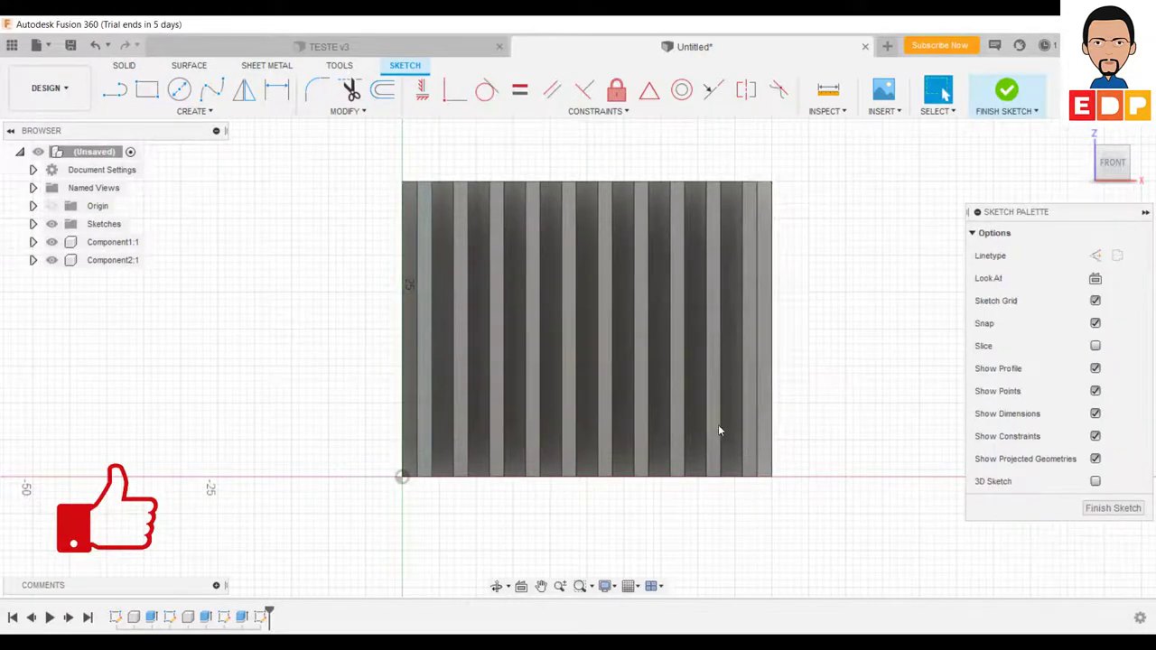
pyautogui.click(149, 95)
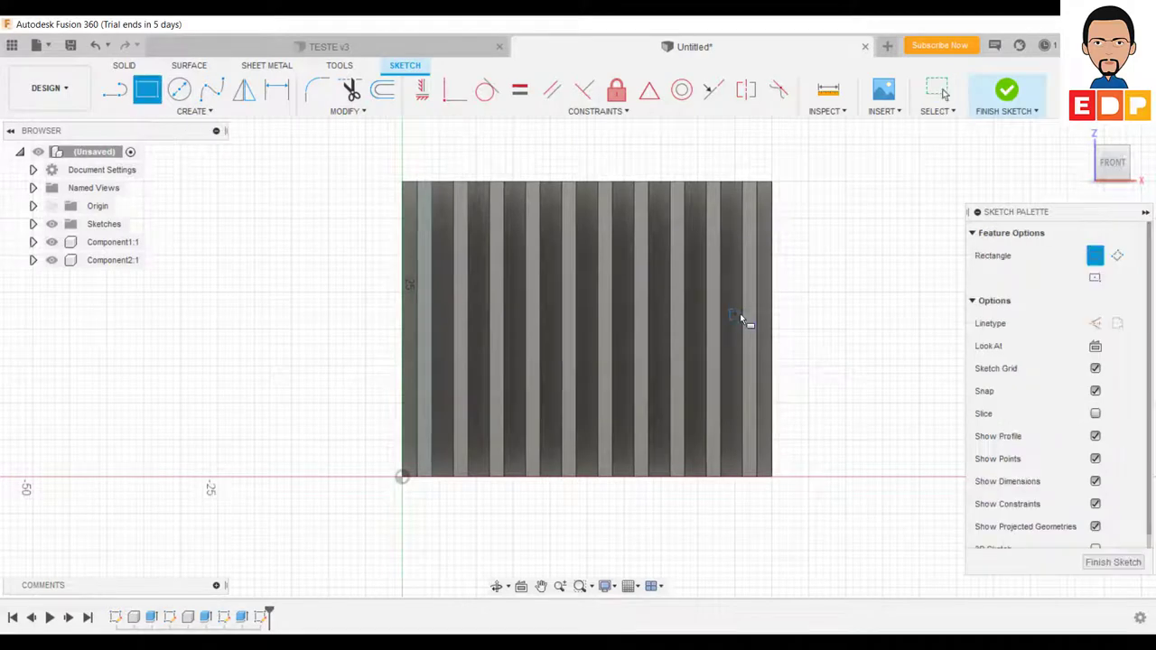
pyautogui.moveTo(744, 320)
pyautogui.mouseDown(button='middle')
pyautogui.moveTo(728, 373)
pyautogui.moveTo(742, 387)
pyautogui.mouseUp(button='middle')
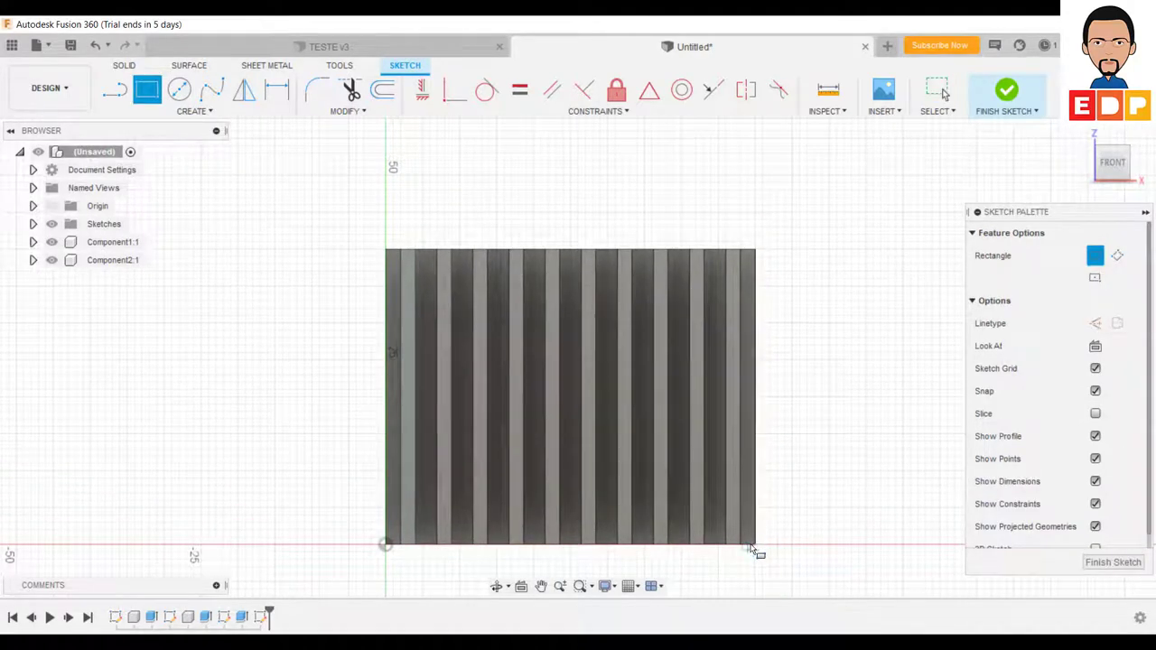
pyautogui.click(757, 548)
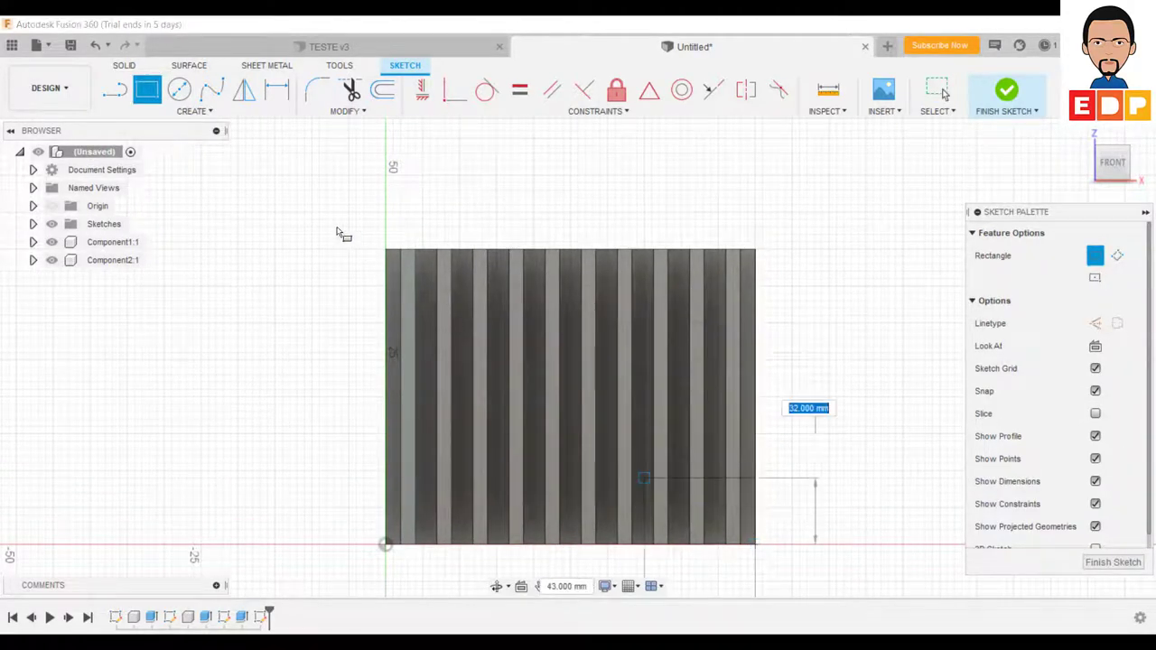
pyautogui.click(388, 256)
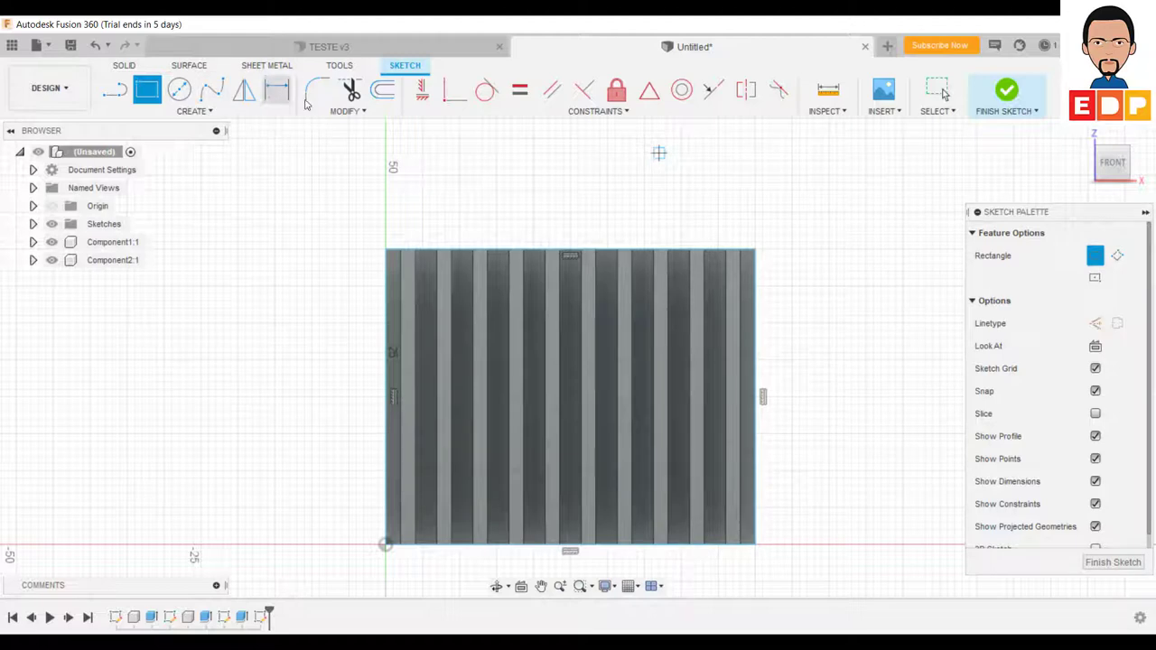
# Step: Dimension the fin-tip rectangle 50 mm wide by 40 mm high and finish the sketch
pyautogui.click(276, 90)
pyautogui.click(538, 253)
pyautogui.click(571, 185)
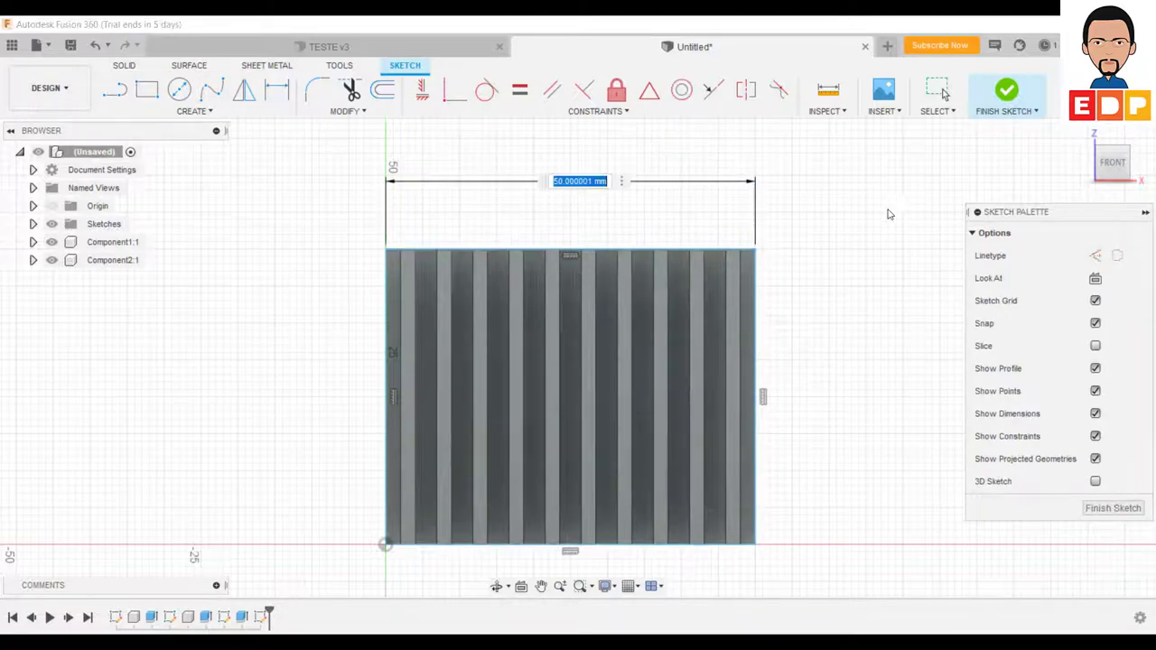
pyautogui.write('55')
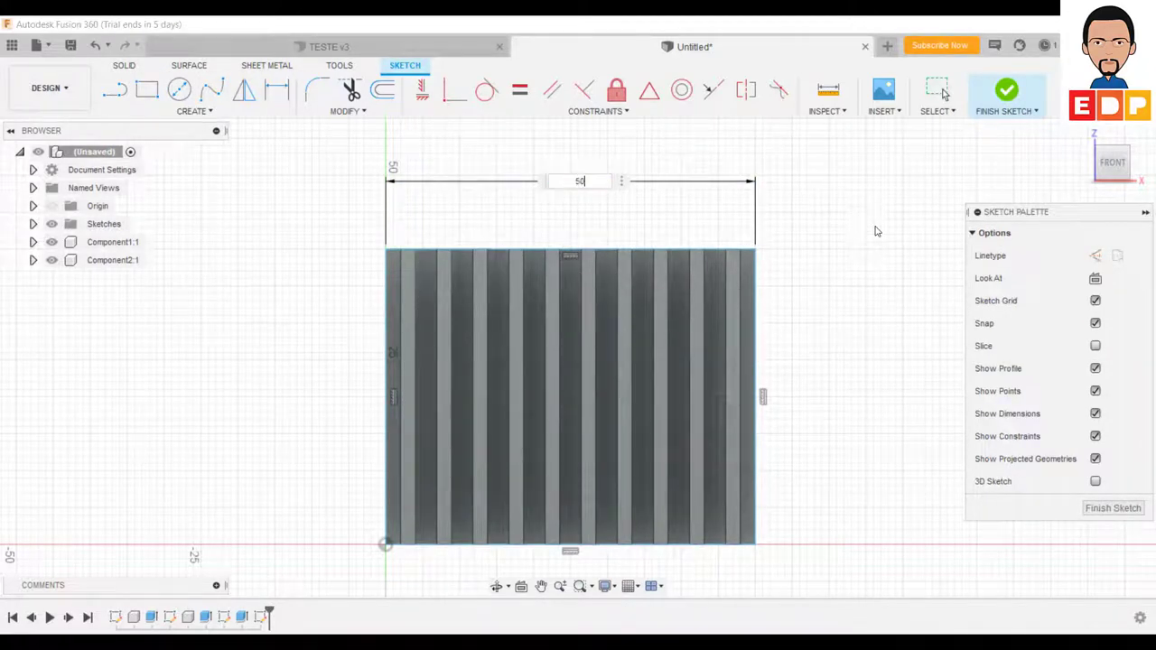
pyautogui.press('Return')
pyautogui.click(757, 312)
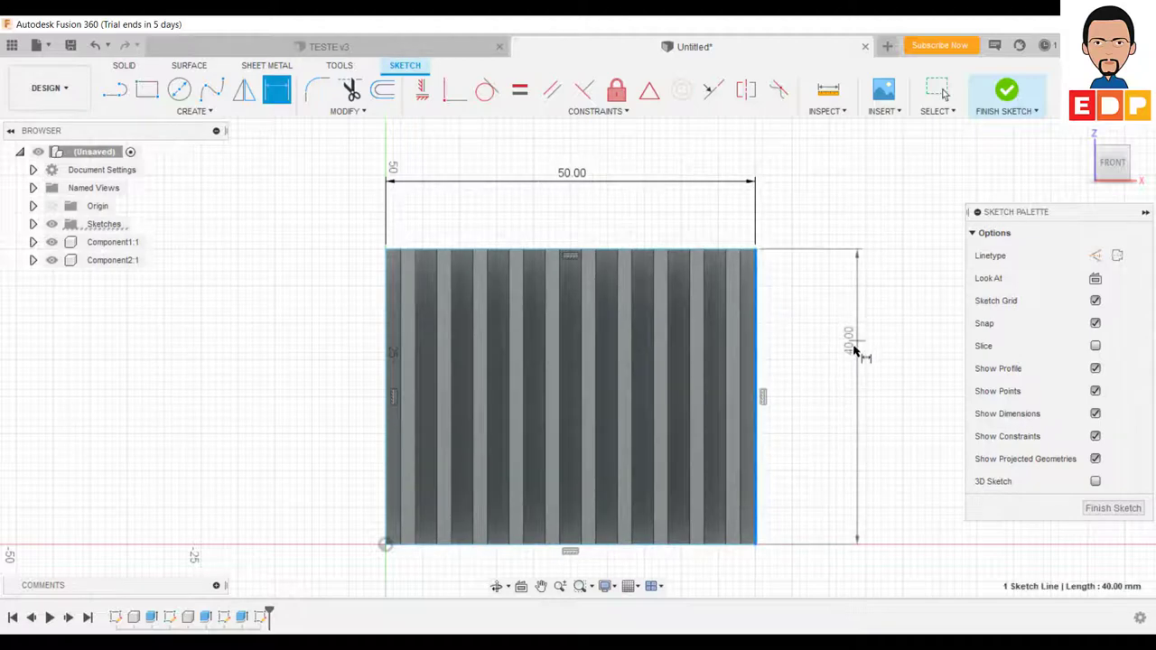
pyautogui.click(851, 388)
pyautogui.press('Return')
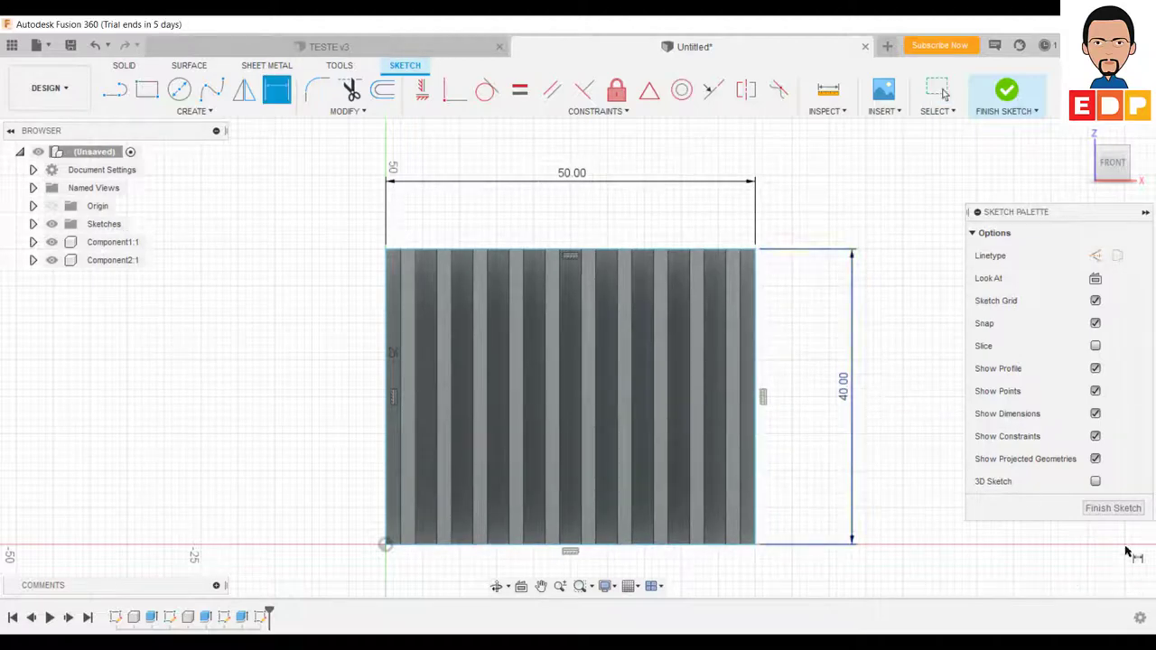
pyautogui.click(1112, 507)
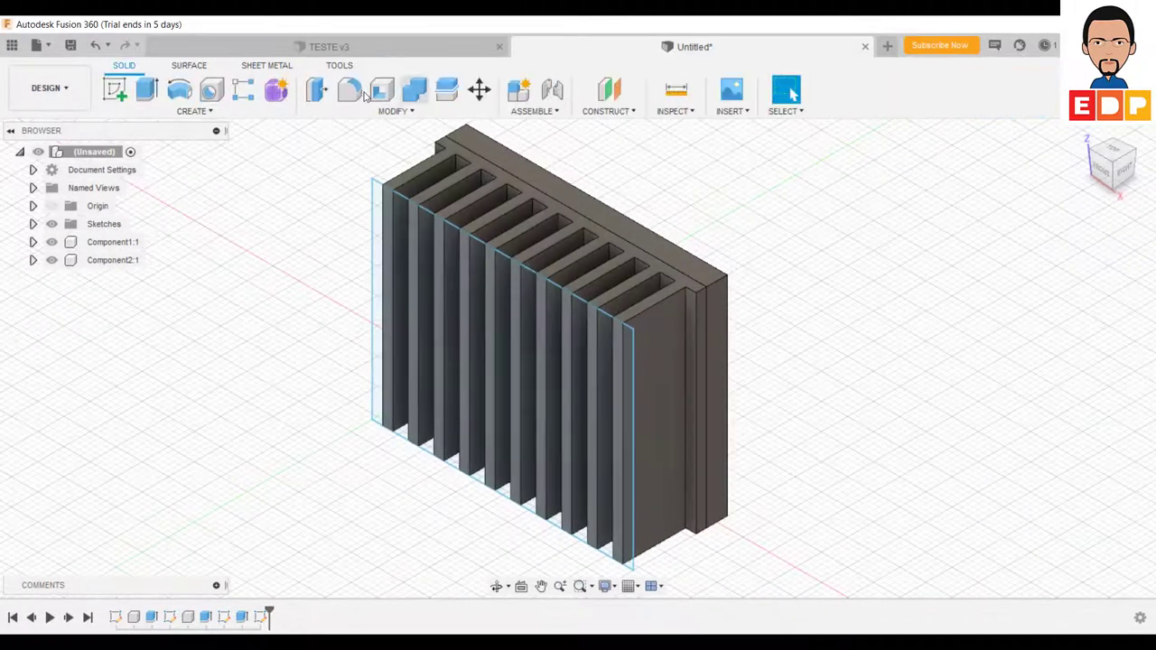
pyautogui.click(147, 88)
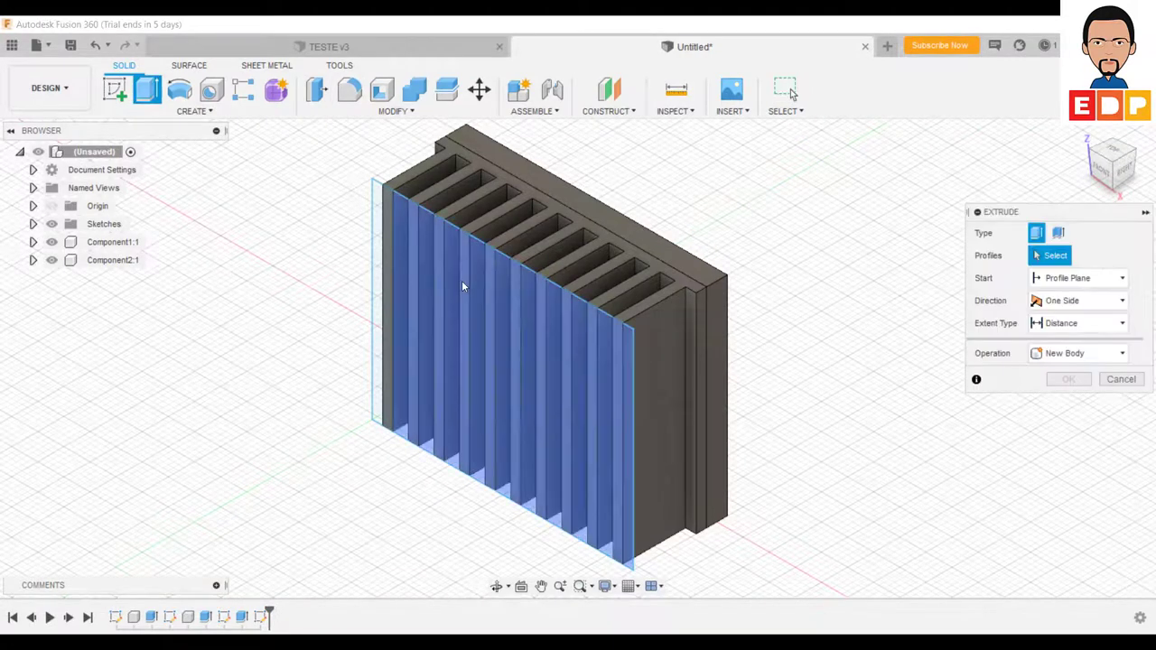
# Step: Extrude the two edge strips and the front profile 2 mm as a Join, closing the fin tips
pyautogui.click(376, 224)
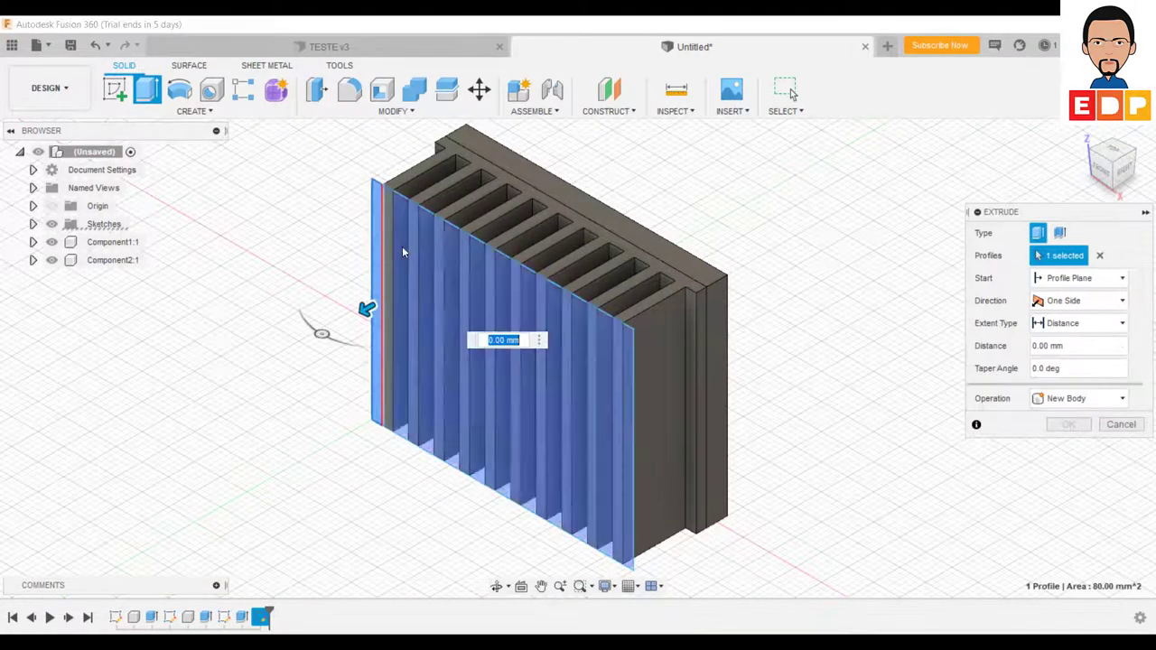
pyautogui.click(396, 244)
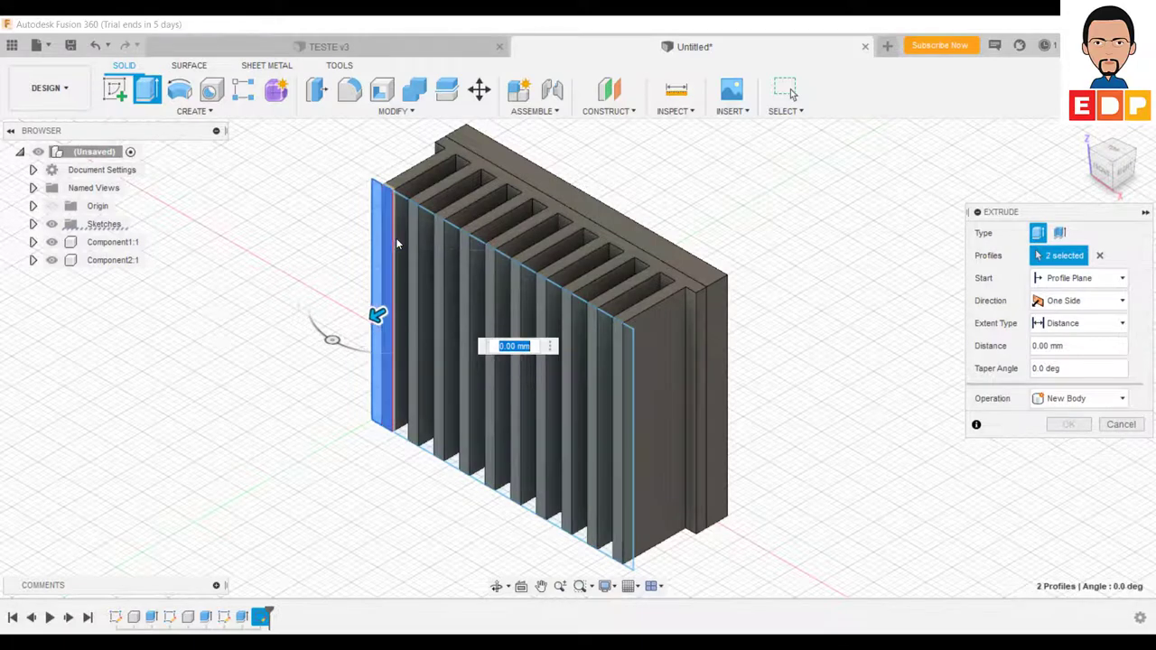
pyautogui.click(401, 246)
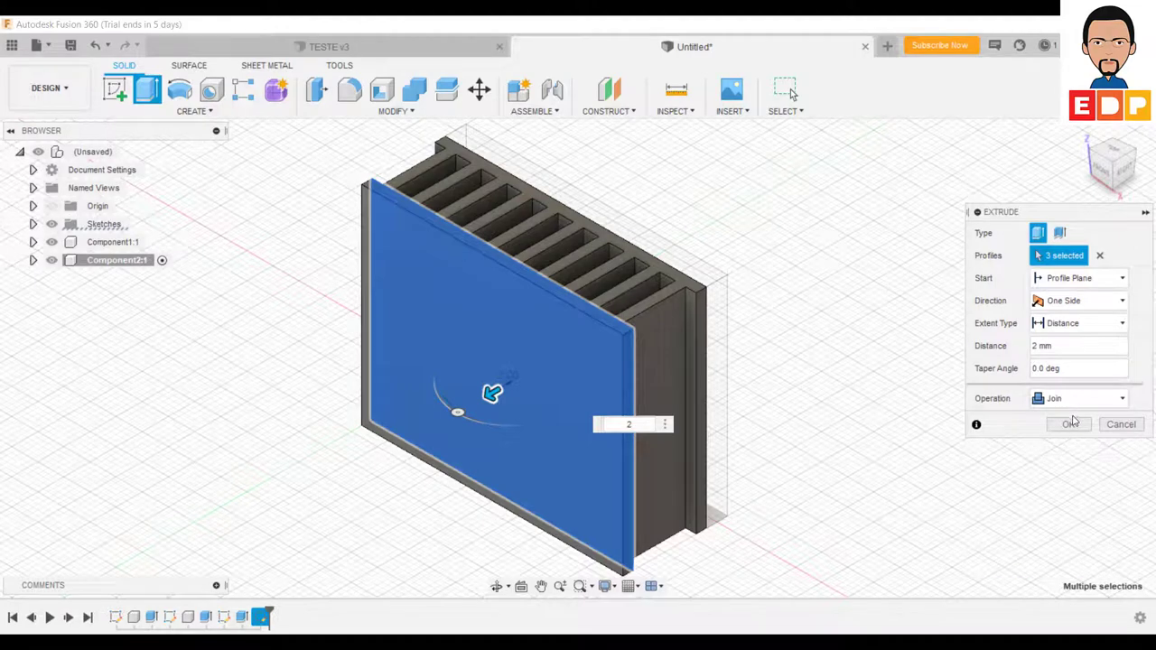
pyautogui.click(1070, 423)
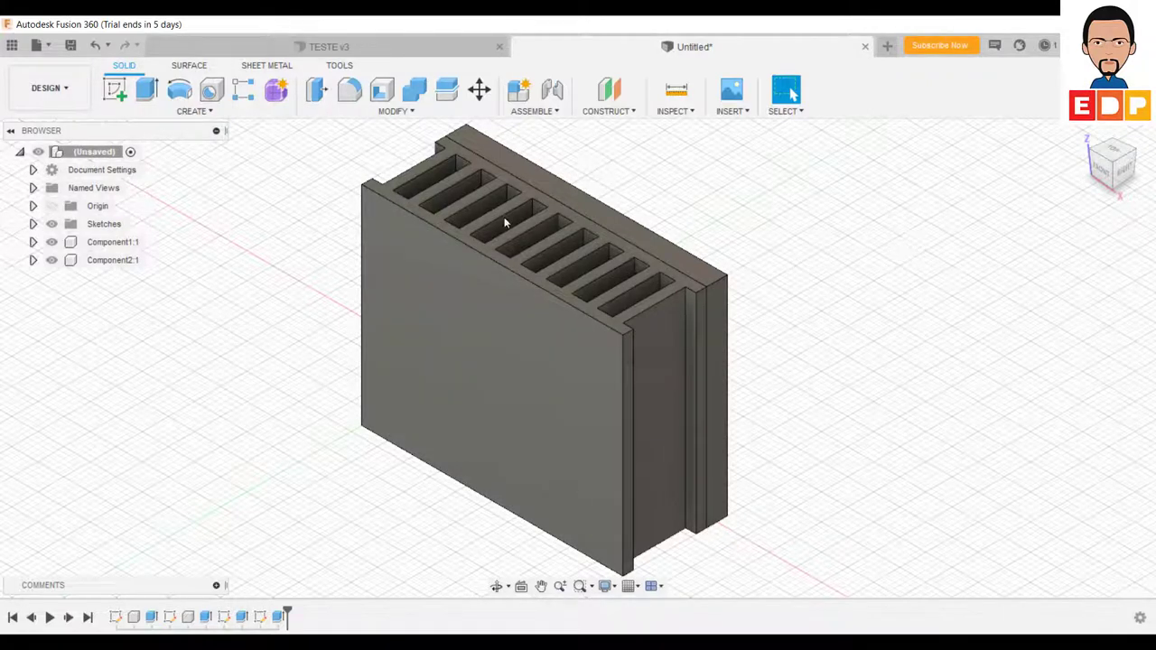
# Step: Switch to the Simulation workspace and create a new Thermal study for the heatsink
pyautogui.click(58, 90)
pyautogui.moveTo(37, 283)
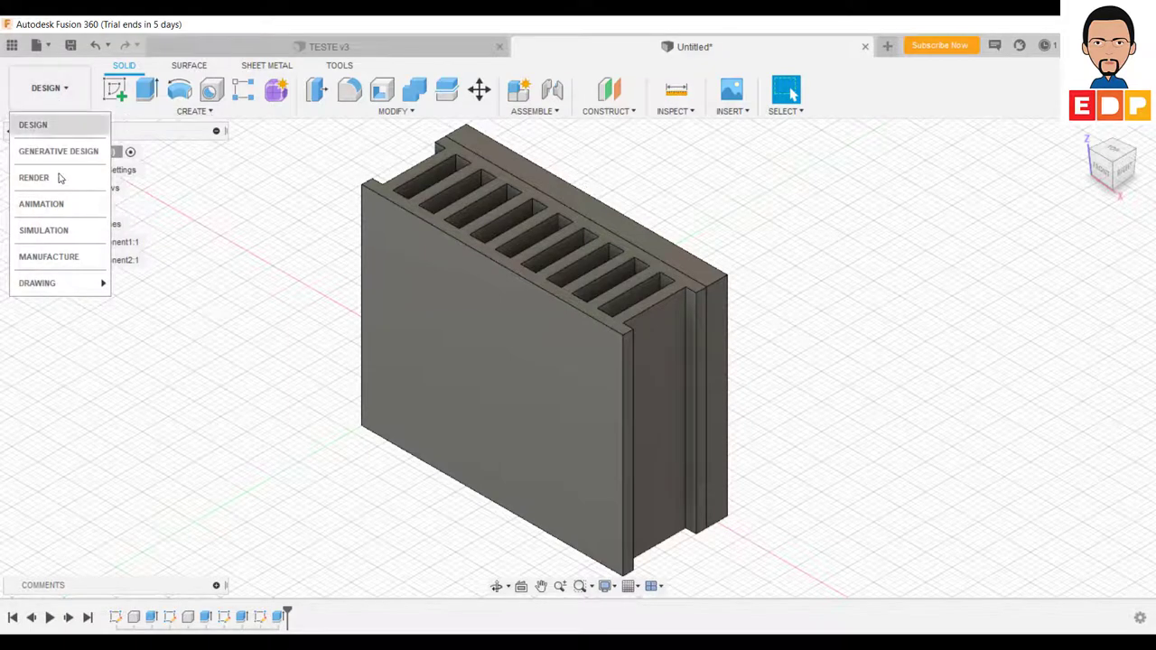
pyautogui.click(63, 239)
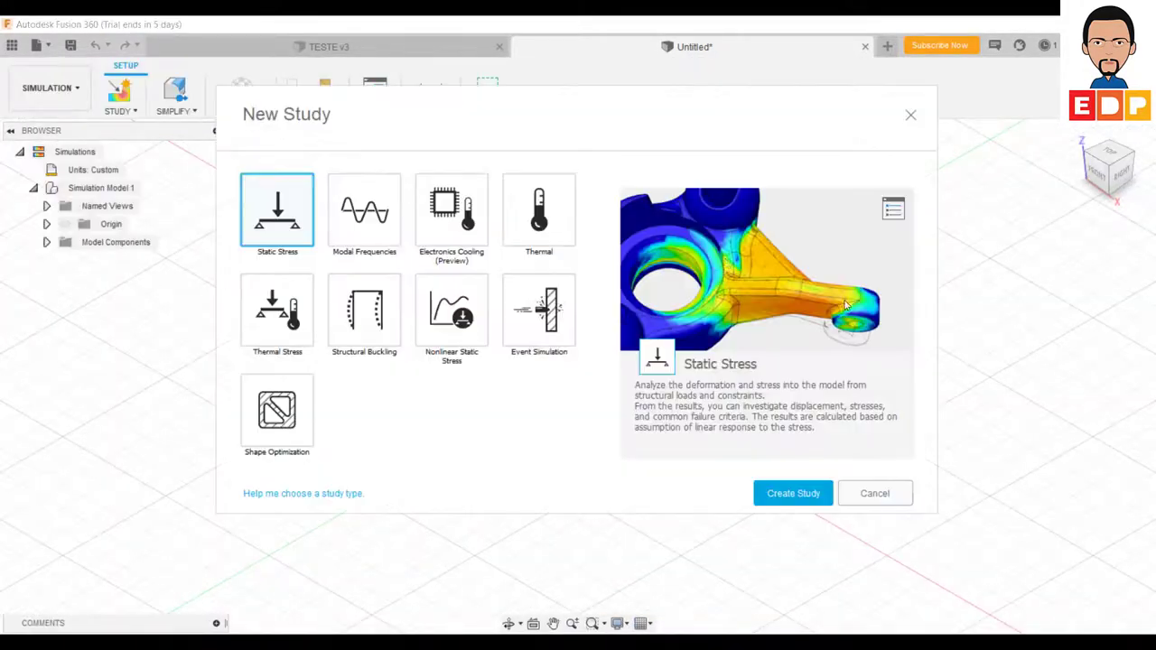
pyautogui.click(553, 237)
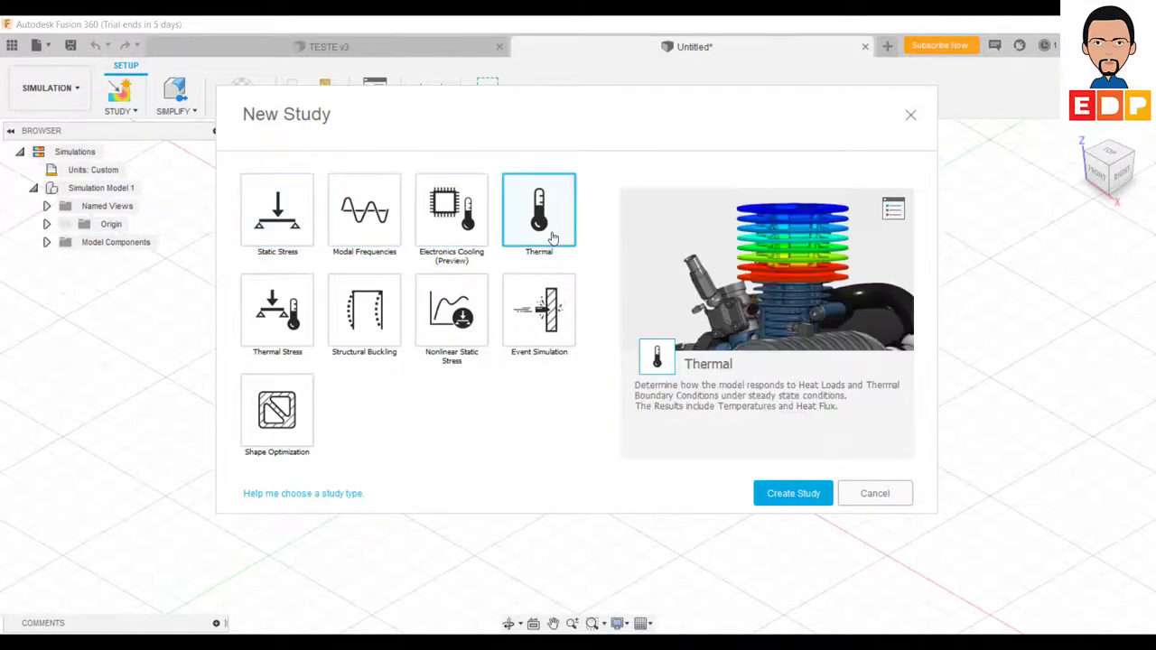
pyautogui.click(796, 493)
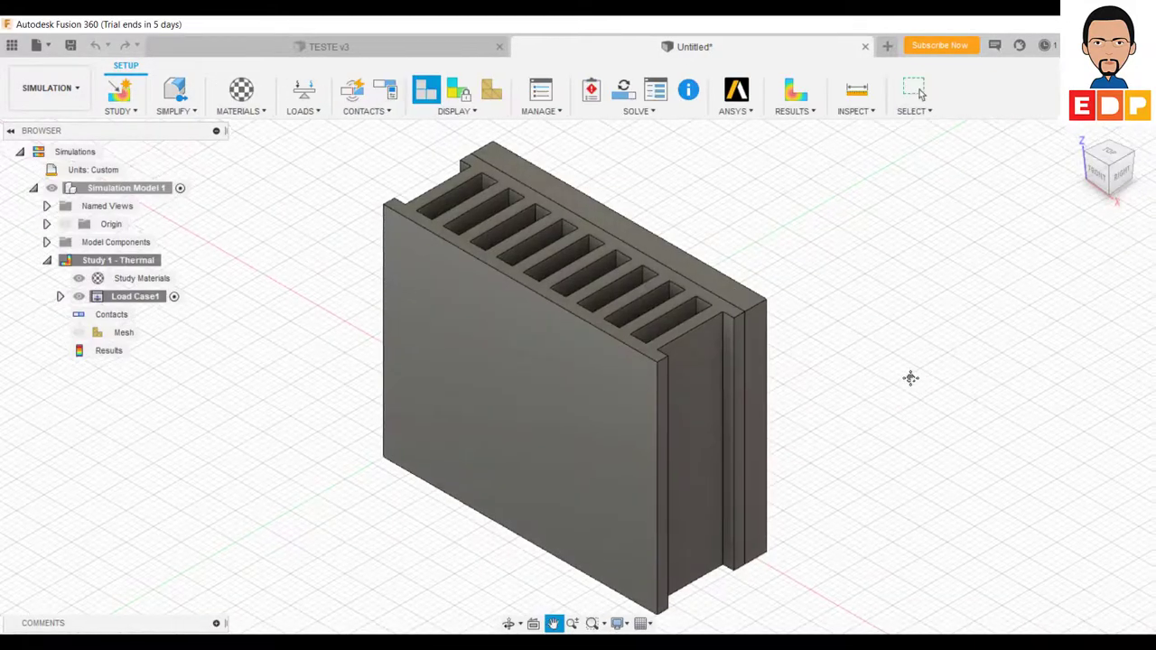
# Step: In Study Materials, assign Steel AISI 1020 108 ANLD to Component1:1
pyautogui.click(264, 112)
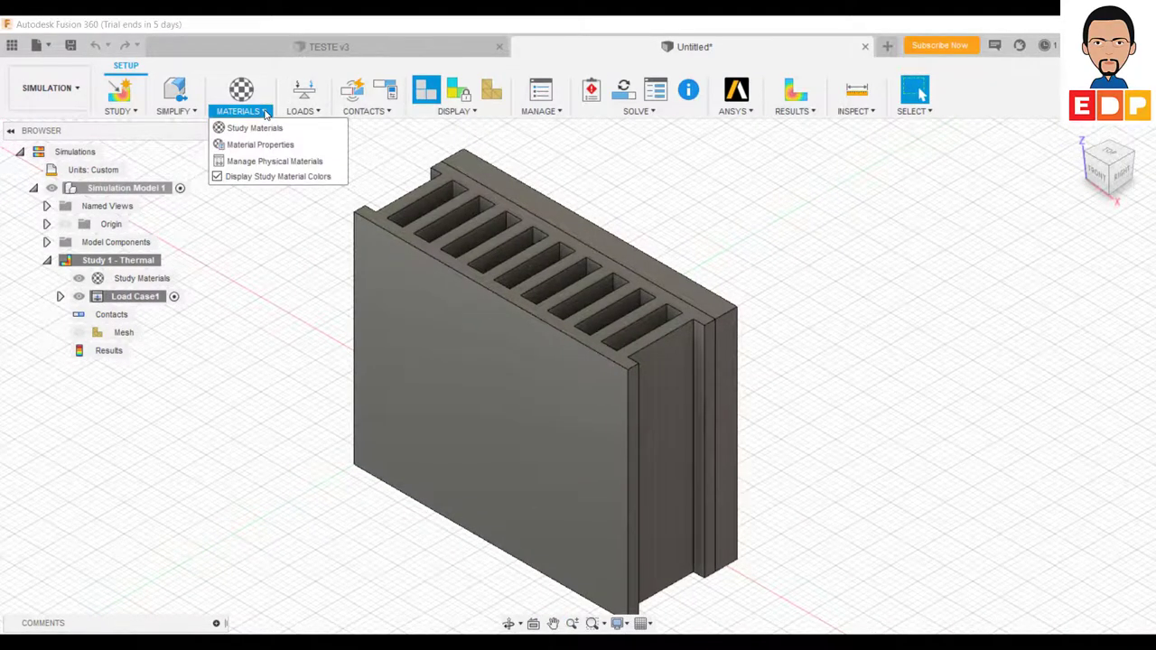
pyautogui.click(255, 129)
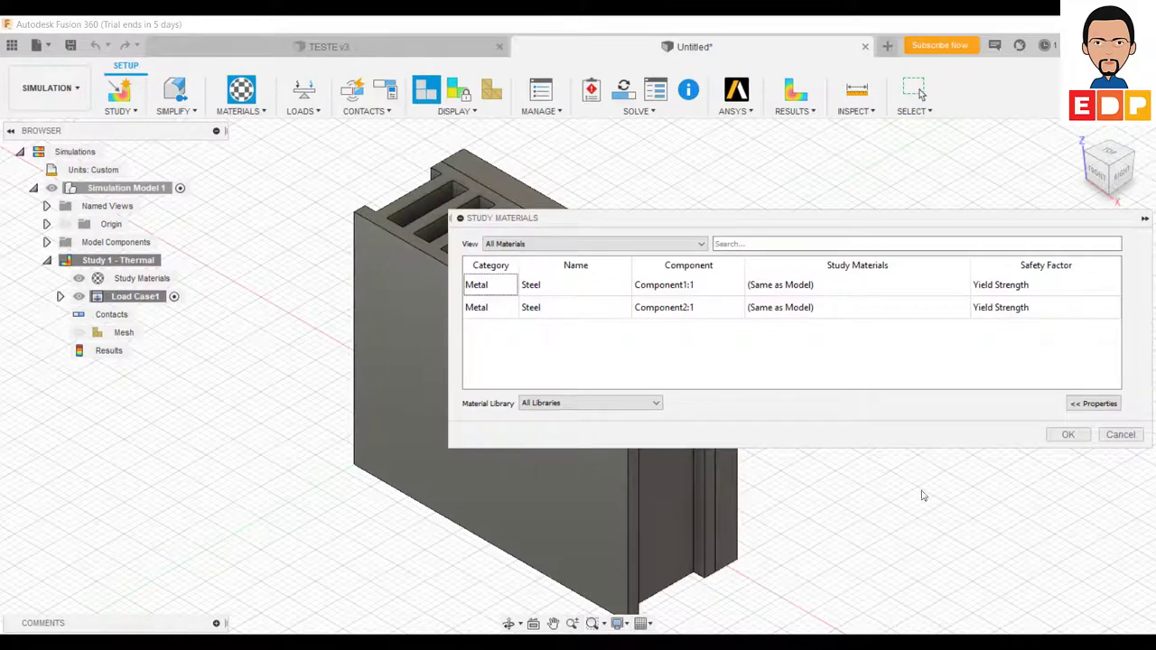
pyautogui.click(767, 286)
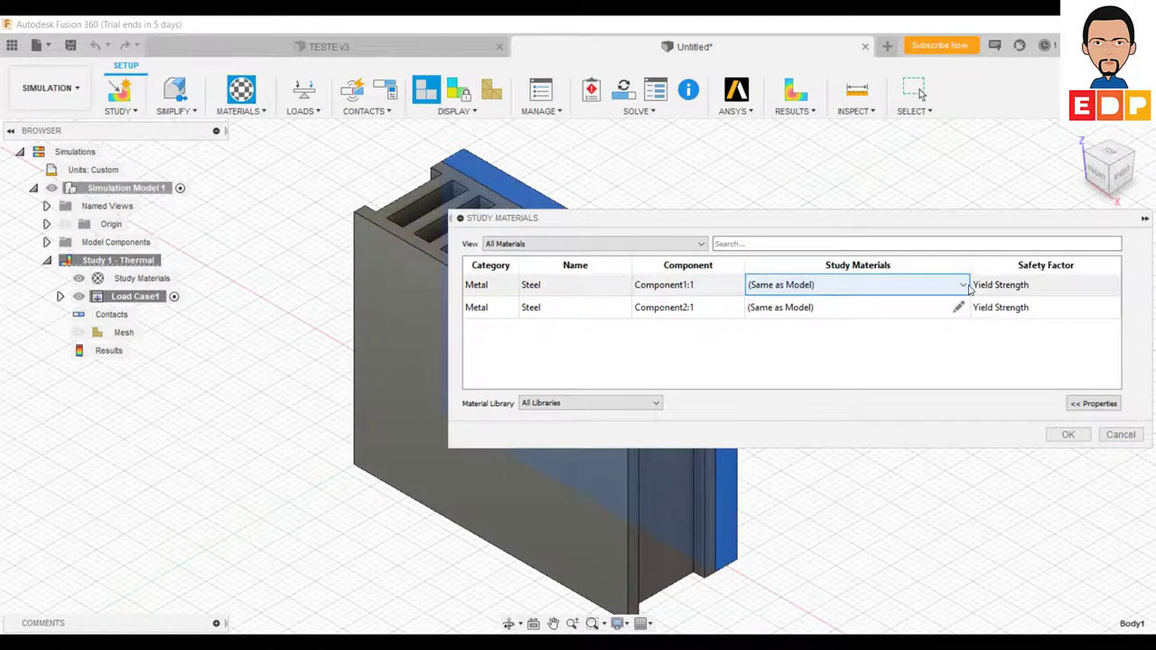
pyautogui.moveTo(856, 285)
pyautogui.click(964, 285)
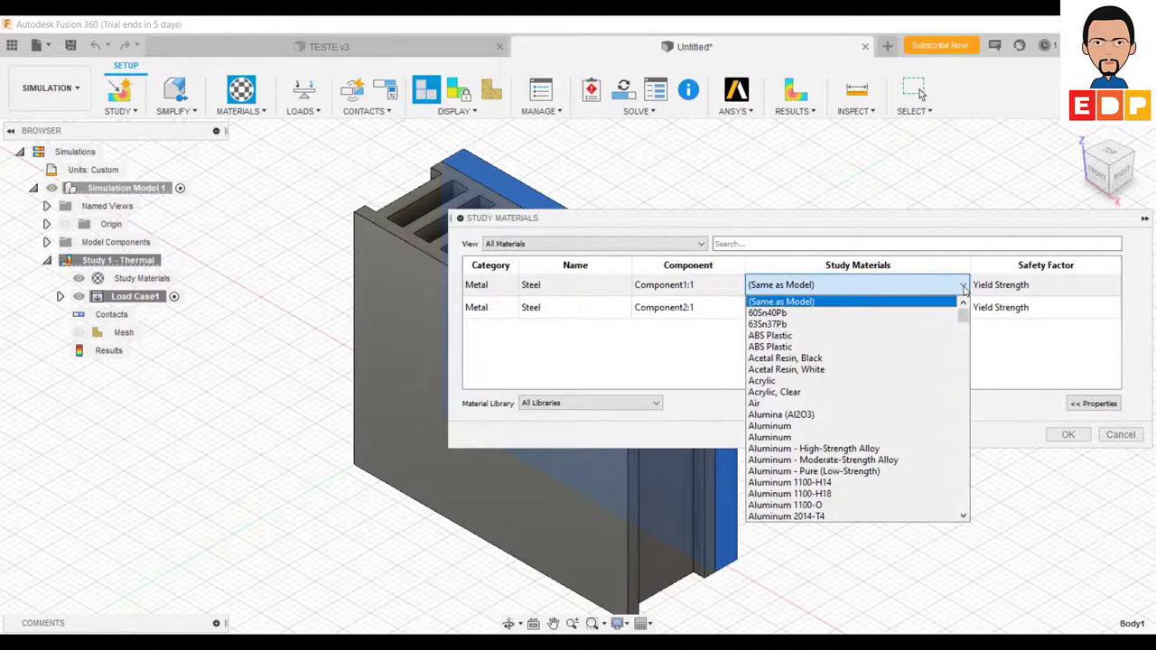
pyautogui.scroll(-5, 813, 407)
pyautogui.scroll(-5, 786, 443)
pyautogui.scroll(-5, 795, 447)
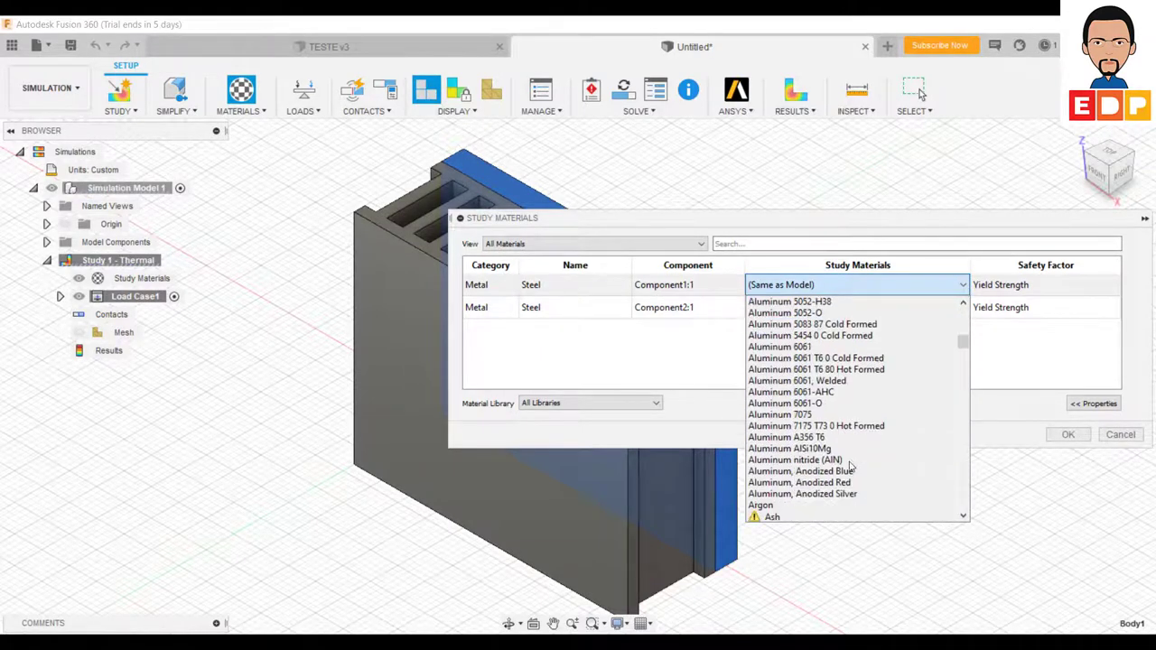
pyautogui.scroll(-8, 849, 466)
pyautogui.scroll(-6, 849, 466)
pyautogui.scroll(-6, 849, 466)
pyautogui.scroll(-6, 849, 466)
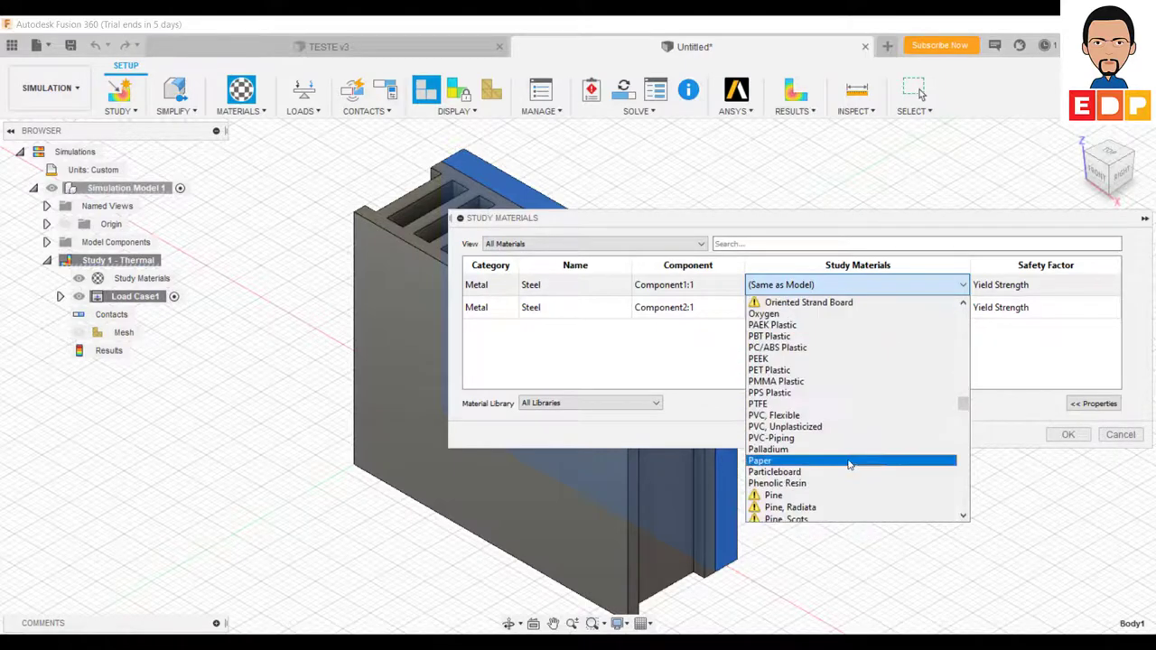
pyautogui.scroll(-5, 849, 466)
pyautogui.scroll(-5, 848, 465)
pyautogui.scroll(-5, 849, 466)
pyautogui.scroll(-5, 846, 464)
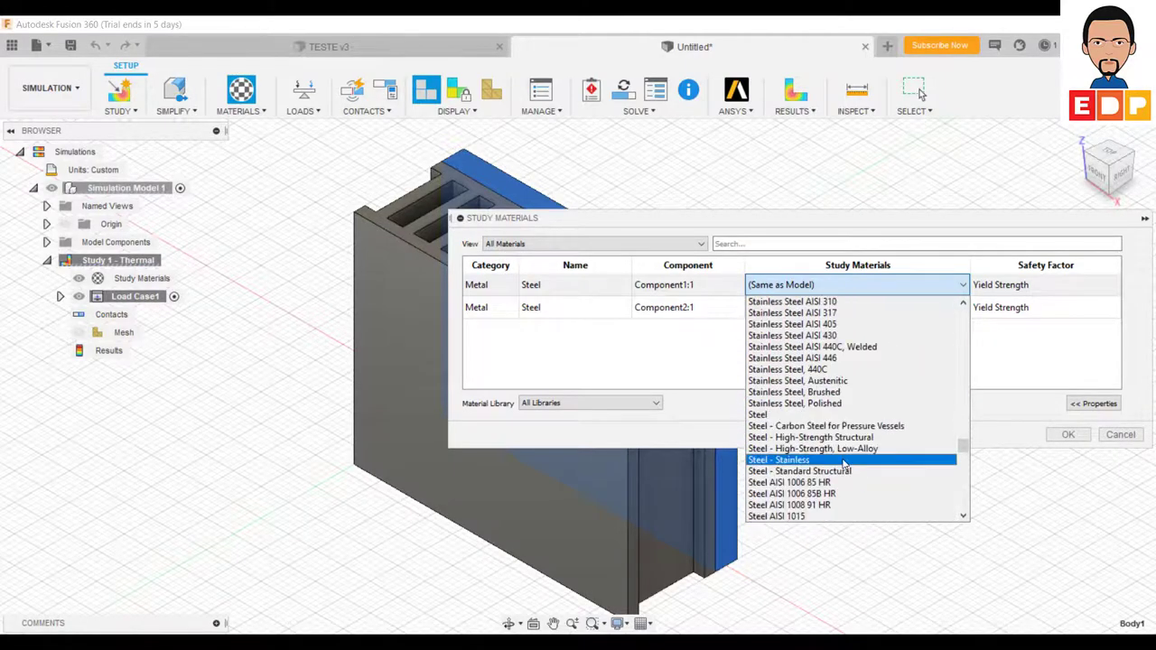
pyautogui.scroll(-3, 832, 499)
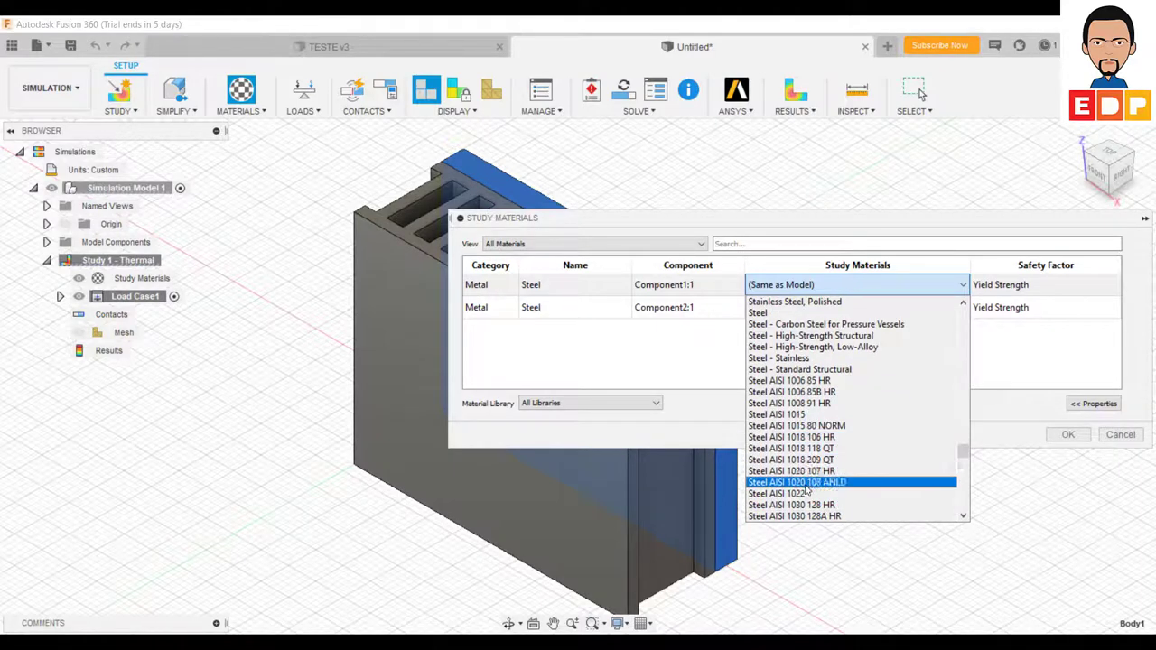
pyautogui.click(802, 482)
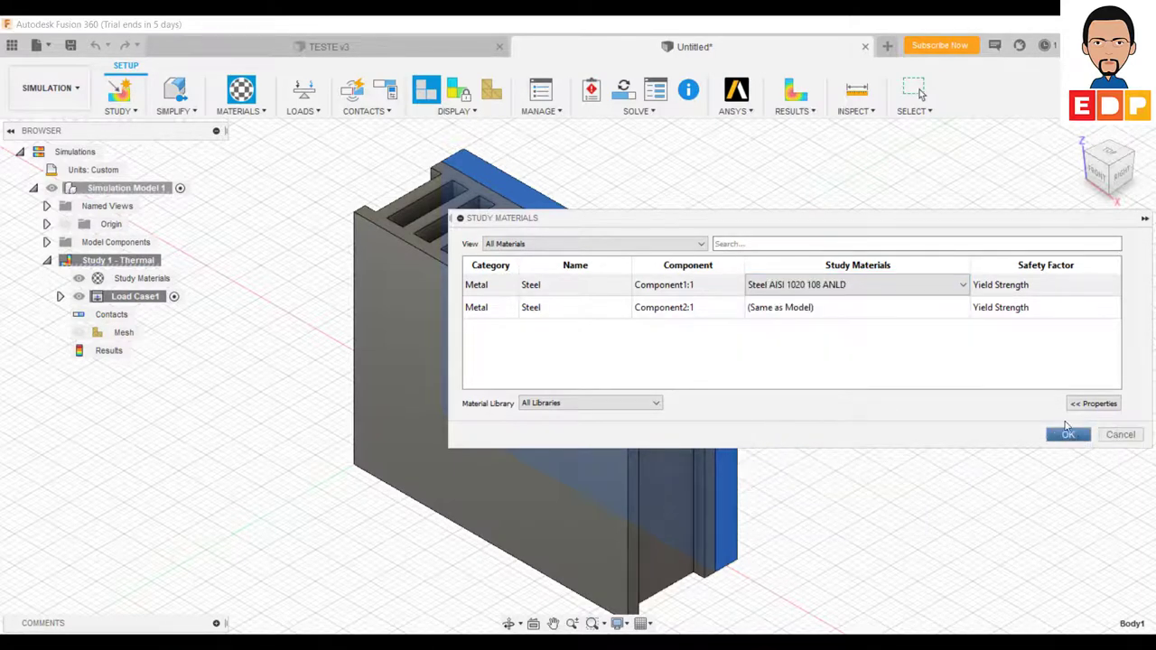
# Step: Assign Aluminum 2014-T4 to Component2:1 and confirm the study materials
pyautogui.click(895, 308)
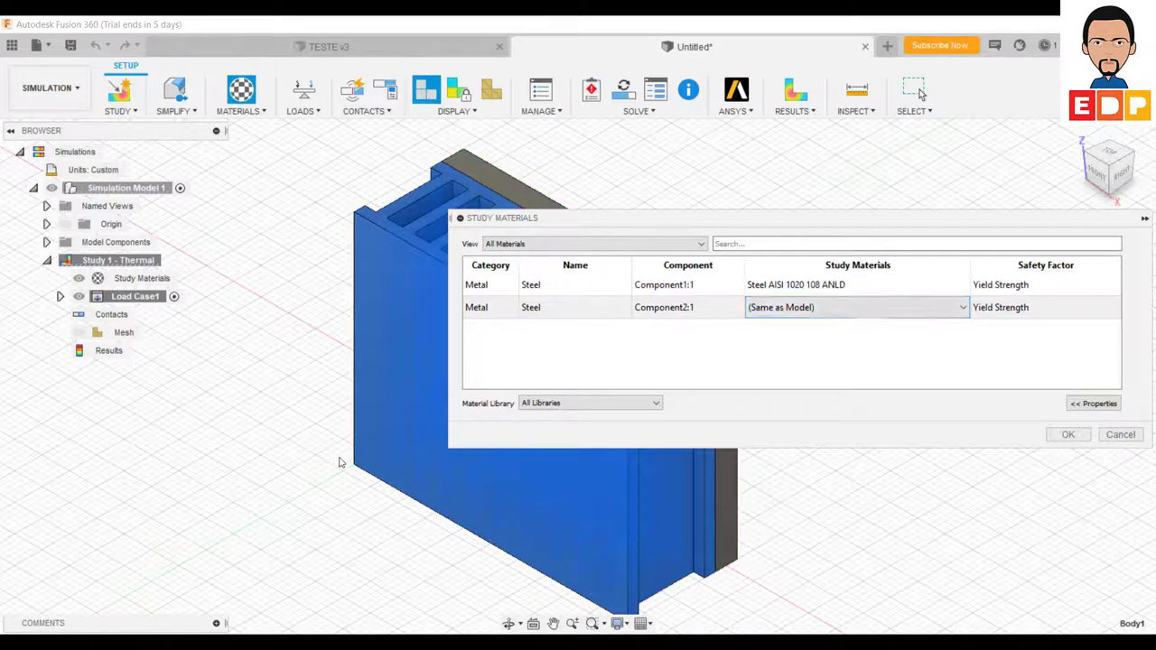
pyautogui.click(962, 308)
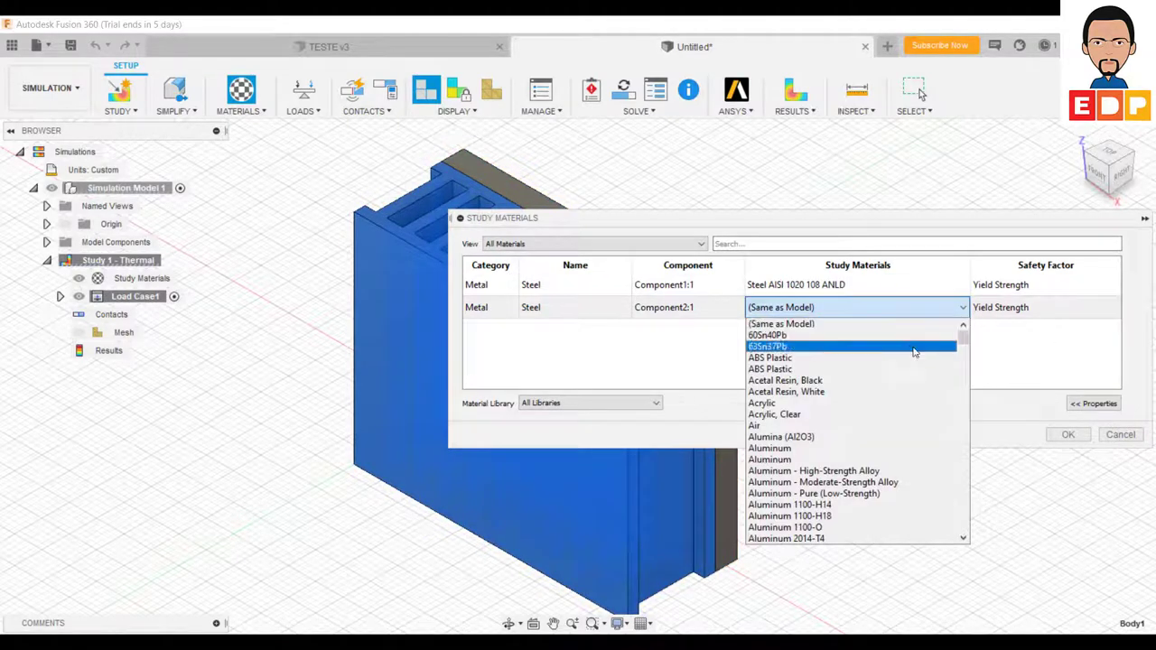
pyautogui.scroll(-4, 872, 424)
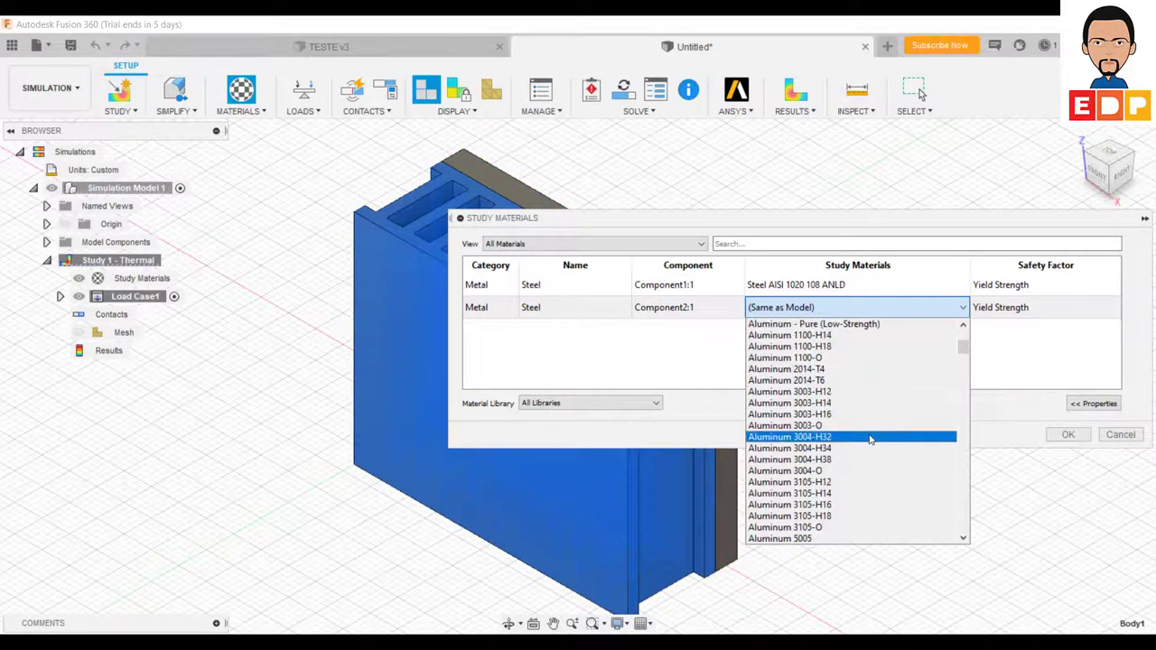
pyautogui.scroll(1, 869, 436)
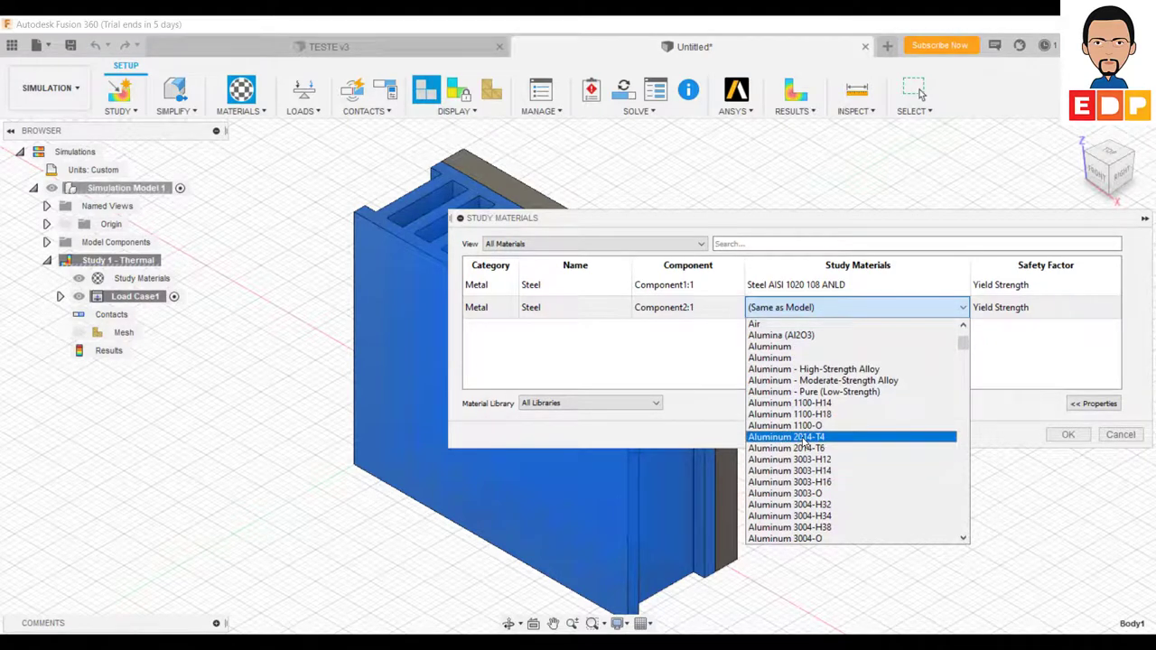
pyautogui.click(804, 438)
pyautogui.click(1068, 435)
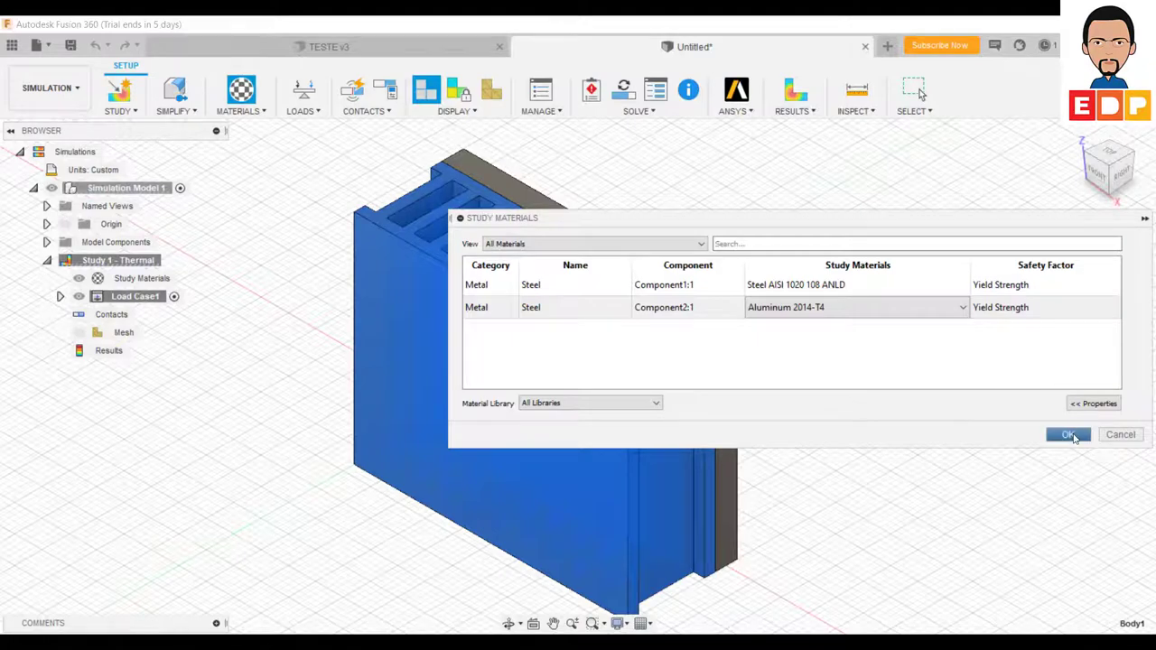
pyautogui.moveTo(905, 337); pyautogui.dragTo(857, 344, button='middle')
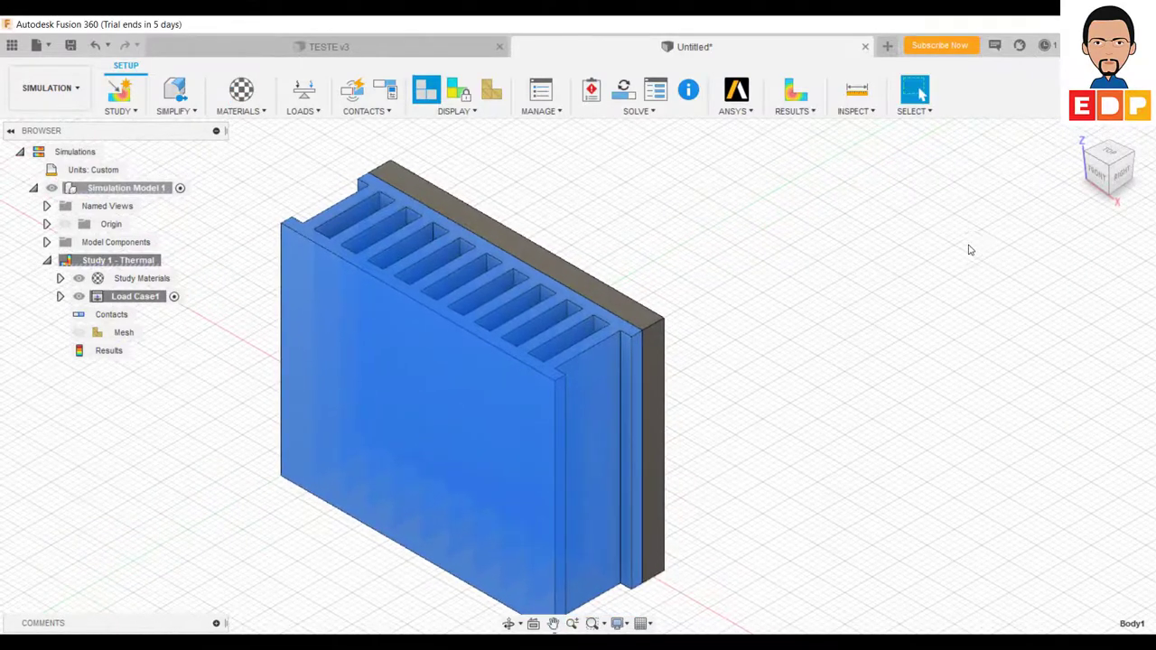
# Step: Apply a 150 C applied-temperature load to the large back face of the heatsink
pyautogui.moveTo(1133, 155)
pyautogui.mouseDown()
pyautogui.moveTo(1019, 276)
pyautogui.moveTo(921, 335)
pyautogui.mouseUp()
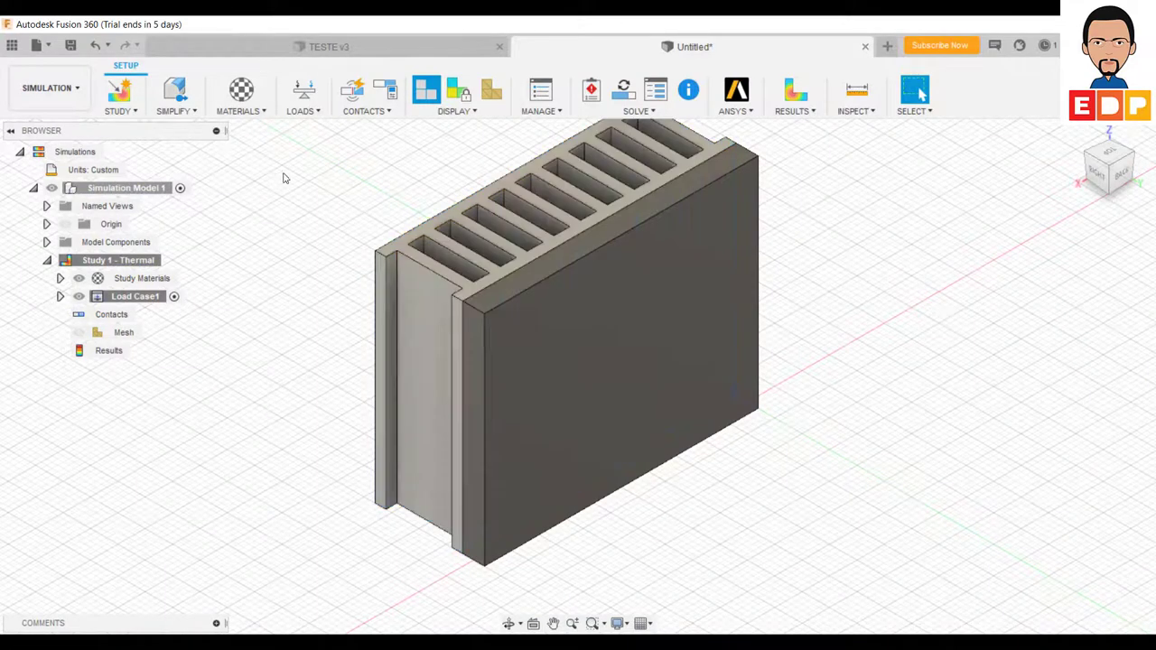
pyautogui.click(309, 88)
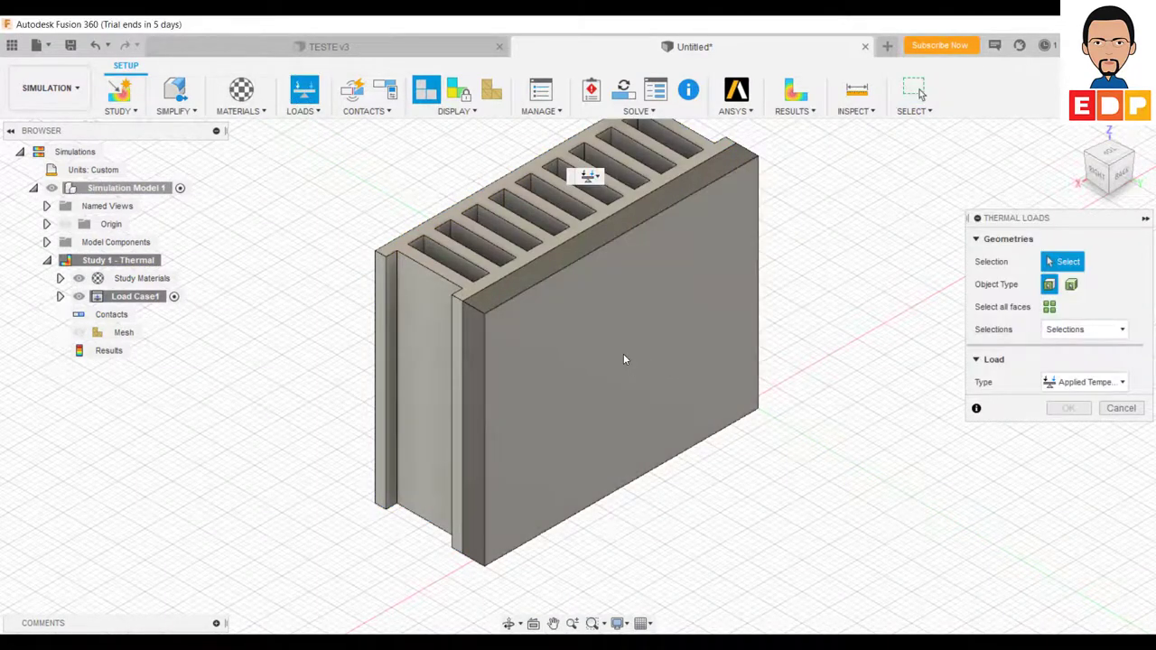
pyautogui.click(623, 353)
pyautogui.write('150')
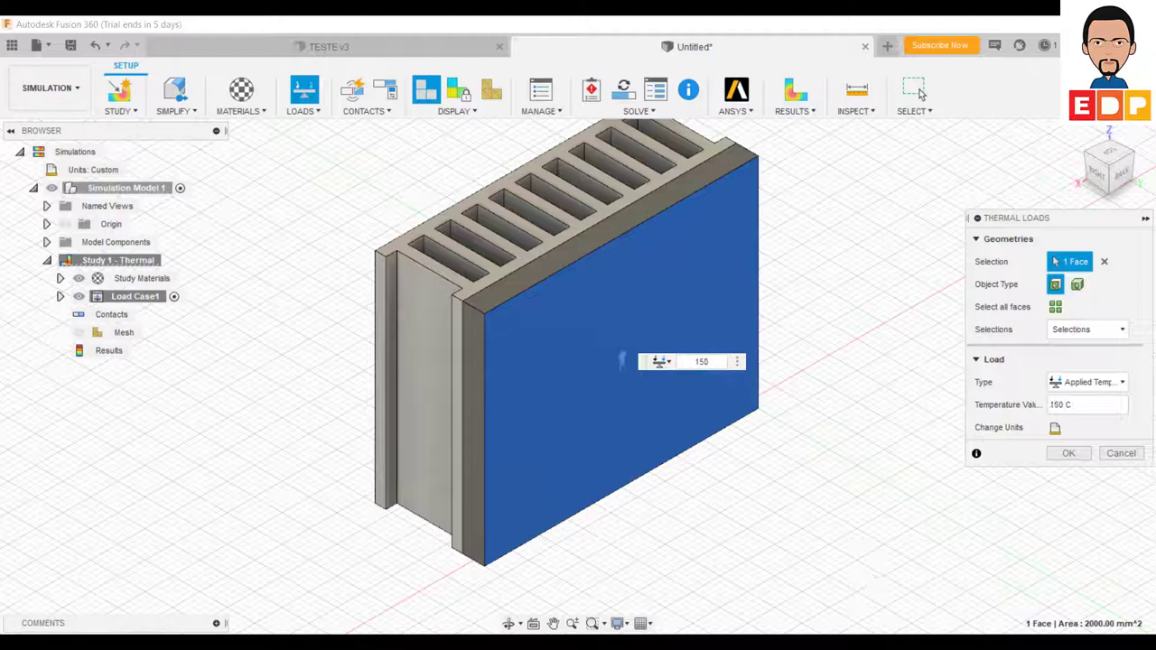
pyautogui.click(1068, 453)
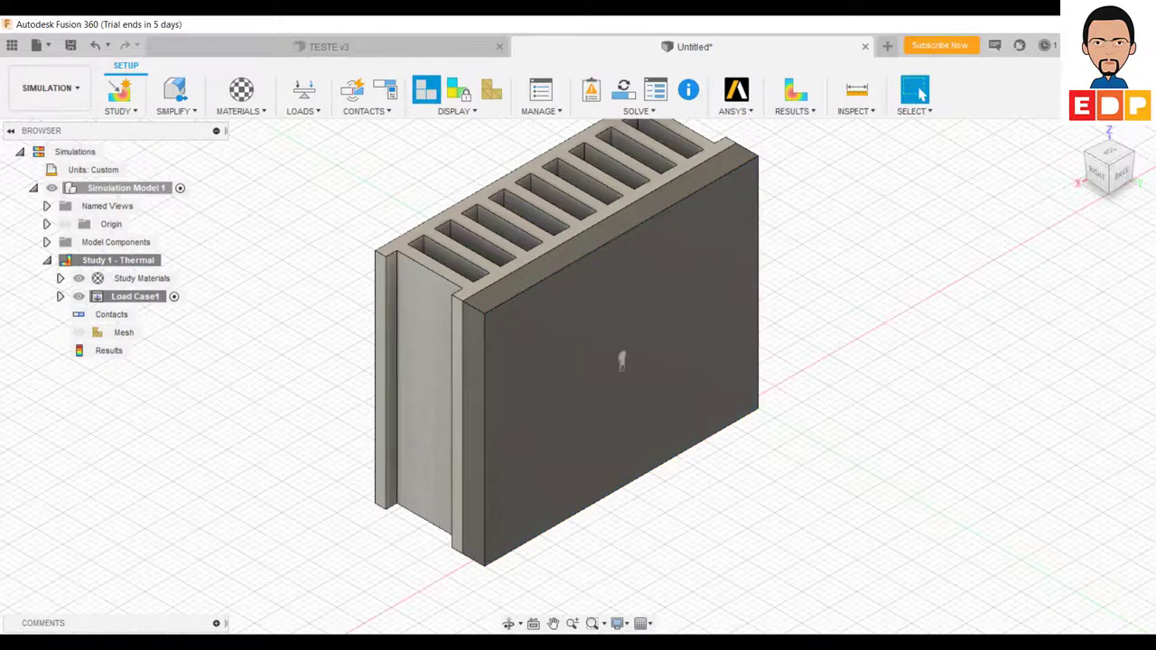
# Step: Apply a 20 C applied-temperature load to the large flat face of the front plate
pyautogui.moveTo(1108, 162)
pyautogui.click(1089, 159)
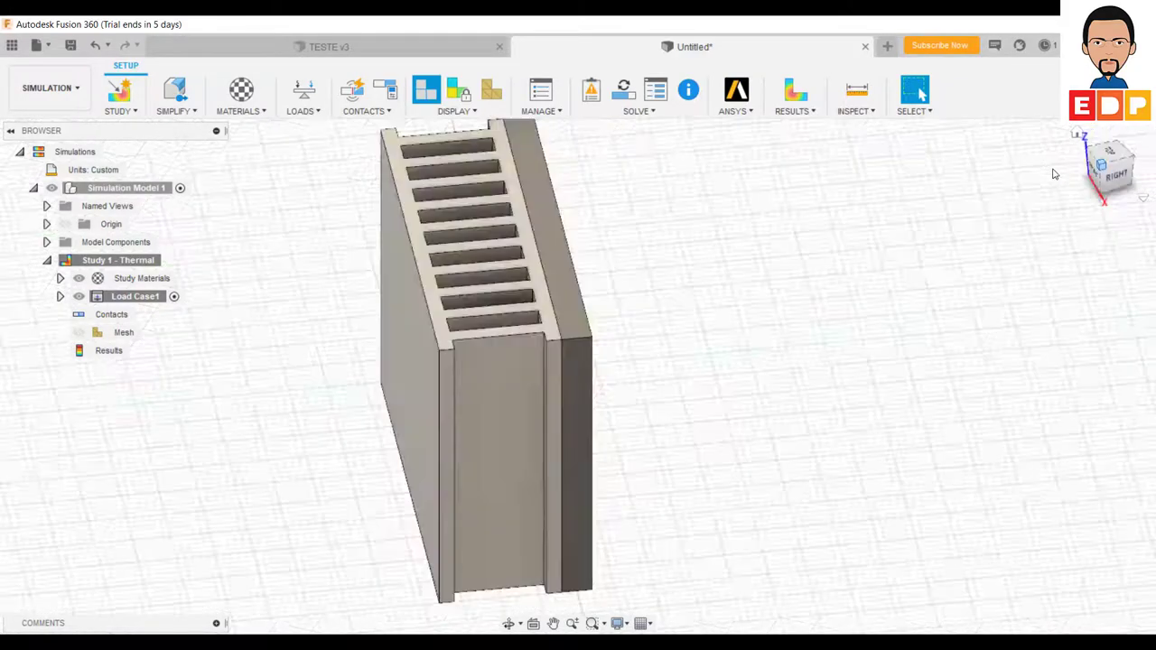
pyautogui.click(416, 361)
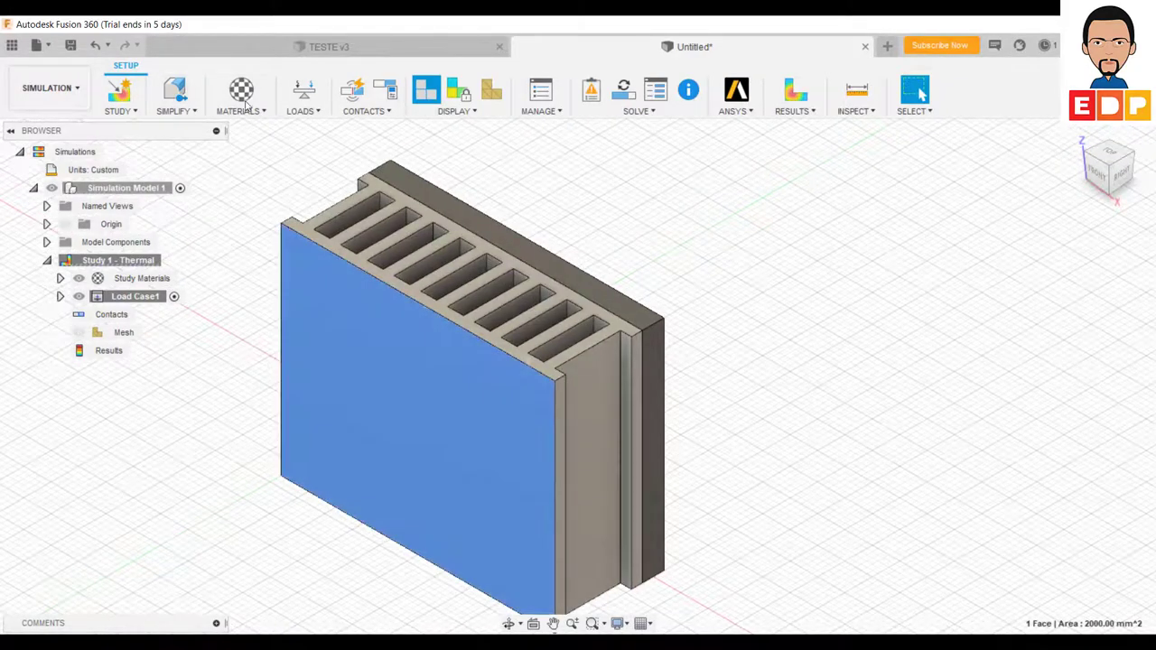
pyautogui.click(303, 90)
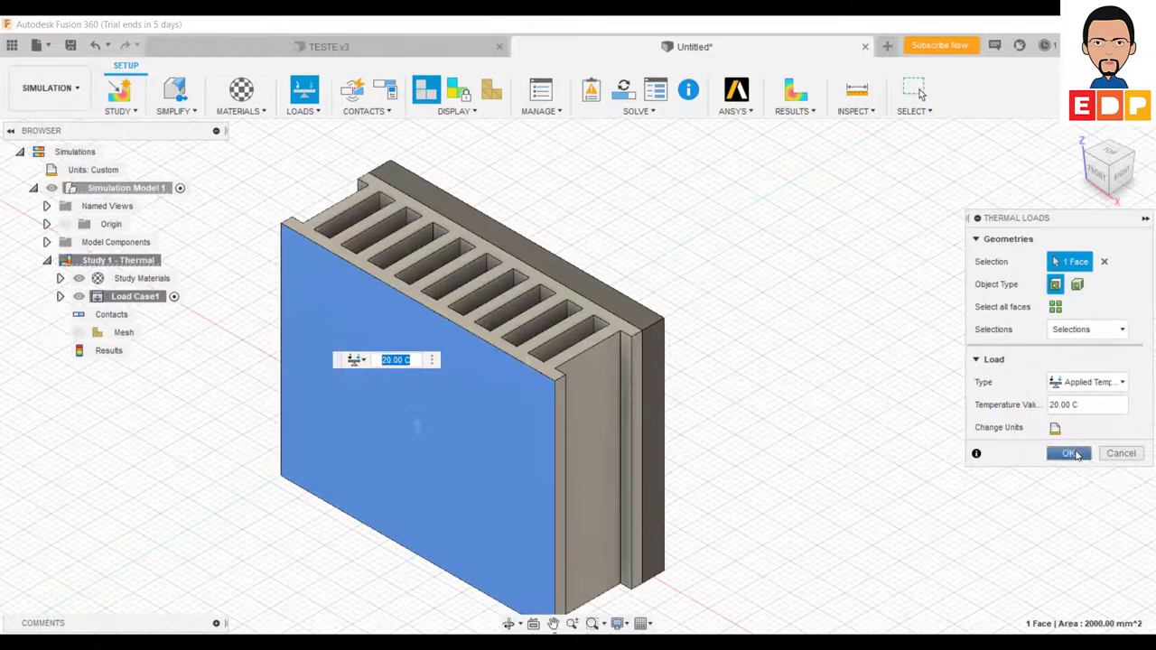
pyautogui.click(1069, 453)
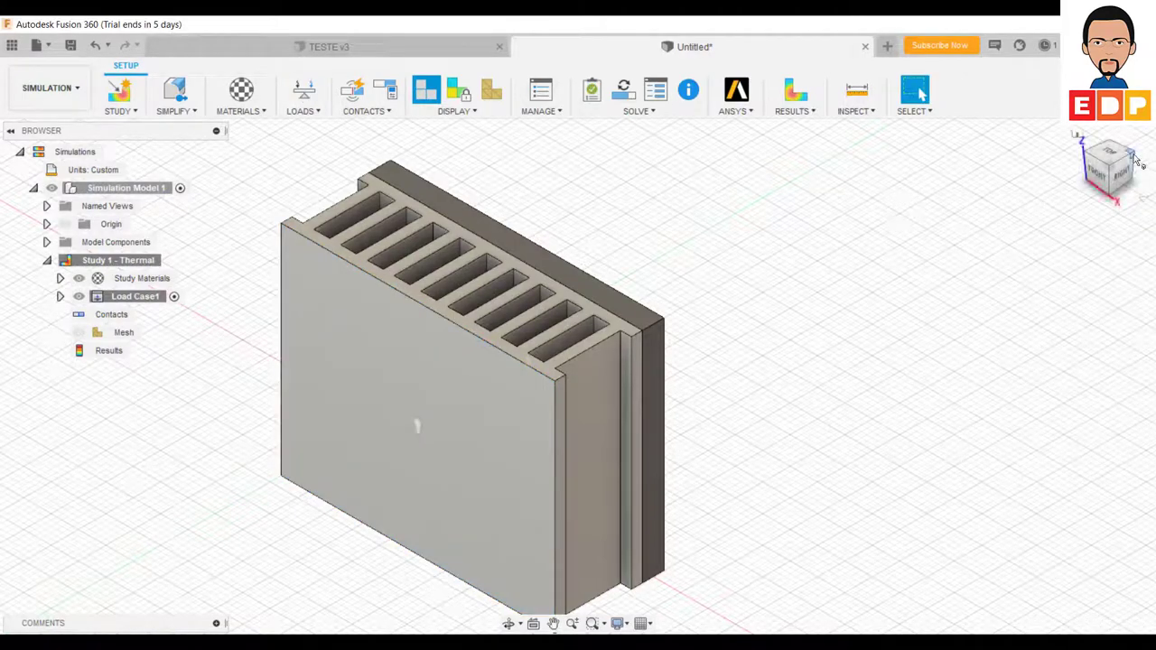
pyautogui.moveTo(1138, 160)
pyautogui.mouseDown()
pyautogui.moveTo(1042, 304)
pyautogui.moveTo(909, 380)
pyautogui.moveTo(921, 457)
pyautogui.moveTo(587, 482)
pyautogui.mouseUp()
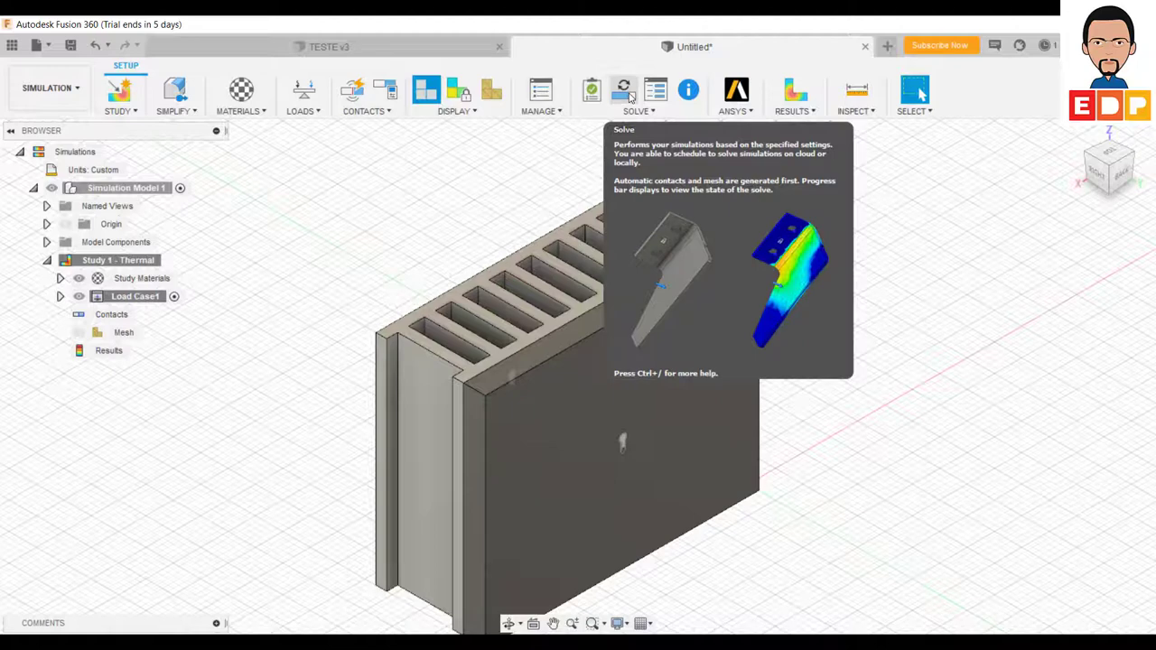
# Step: Solve the thermal study locally, saving the design as ALETAS when prompted
pyautogui.click(630, 92)
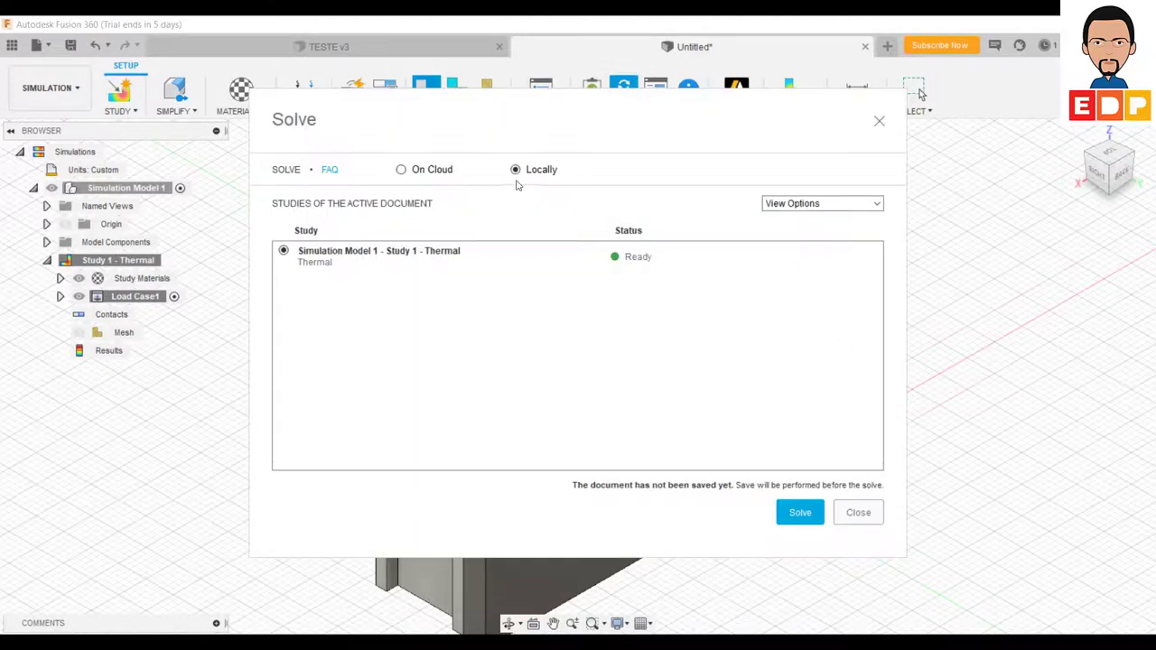
pyautogui.click(801, 514)
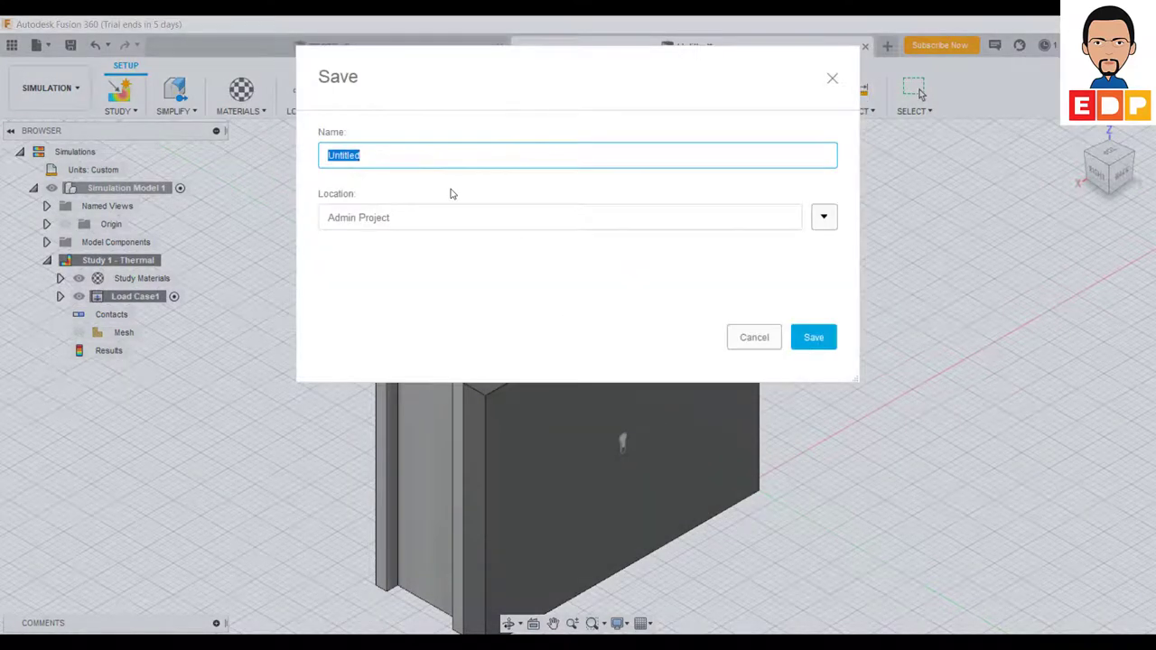
pyautogui.write('aLETAS')
pyautogui.moveTo(363, 156); pyautogui.dragTo(291, 158)
pyautogui.write('ALES')
pyautogui.click(816, 338)
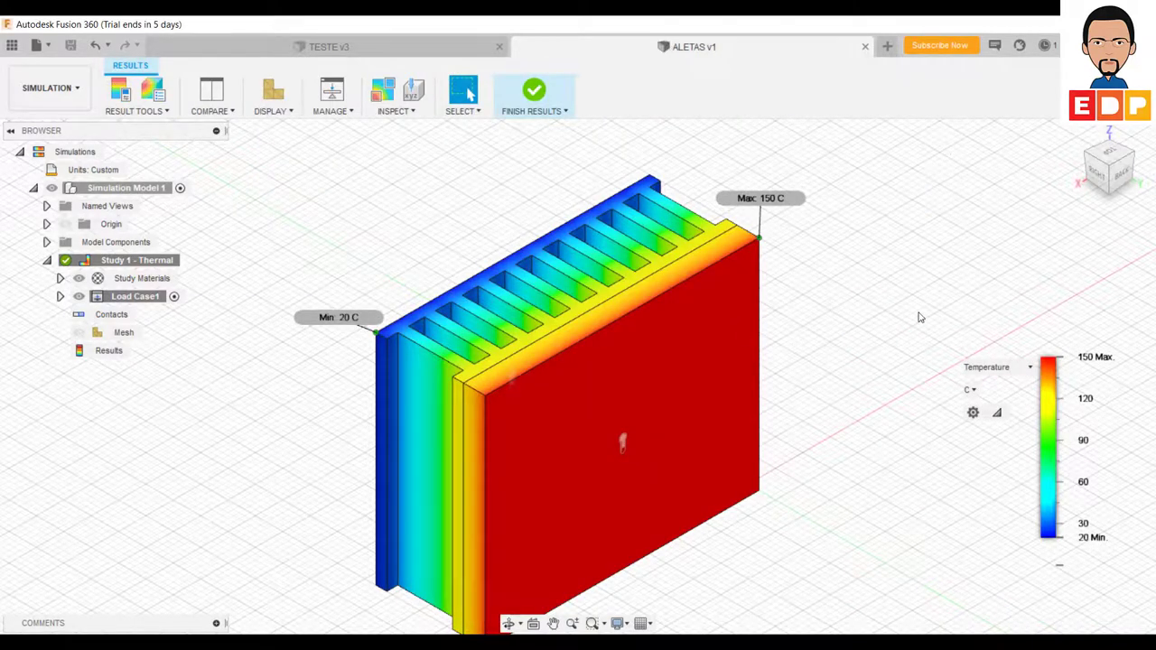
# Step: Show the Heat Flux results plot and pan and orbit the heatsink to inspect it
pyautogui.moveTo(914, 321); pyautogui.dragTo(897, 264, button='middle')
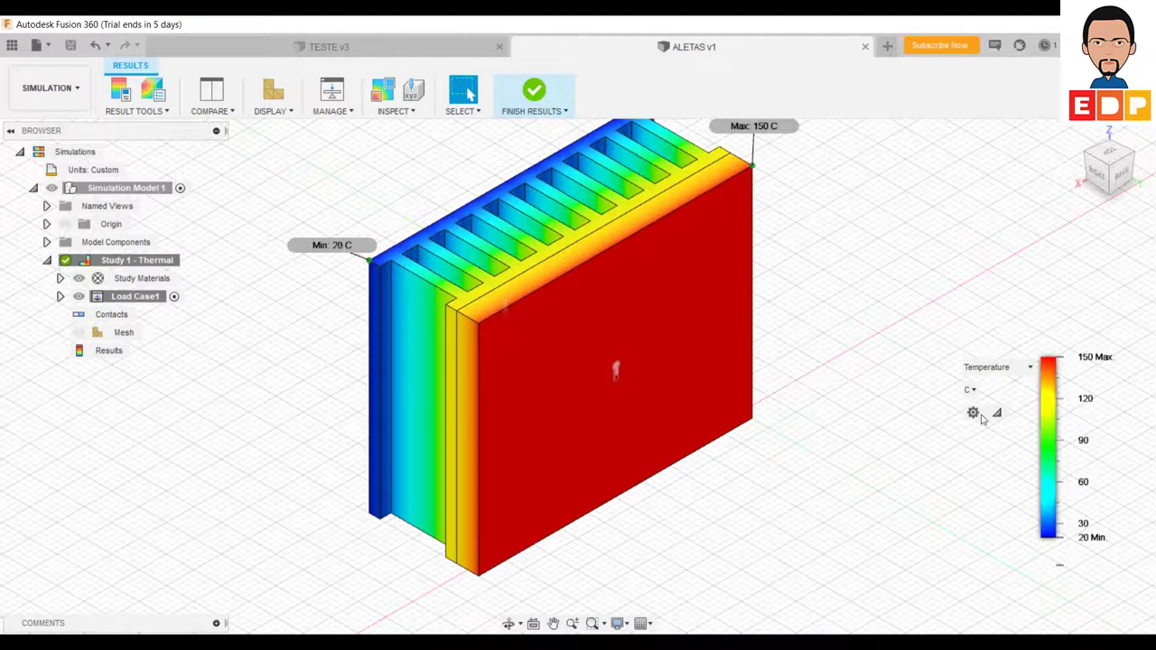
pyautogui.moveTo(998, 367)
pyautogui.click(1011, 373)
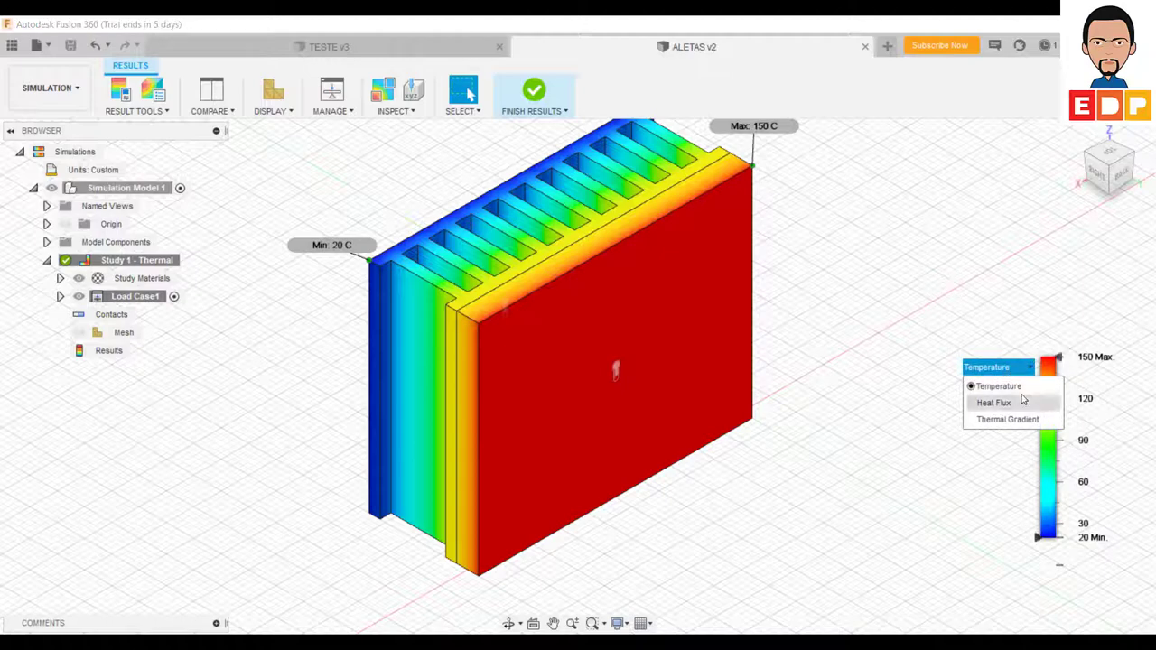
pyautogui.click(993, 402)
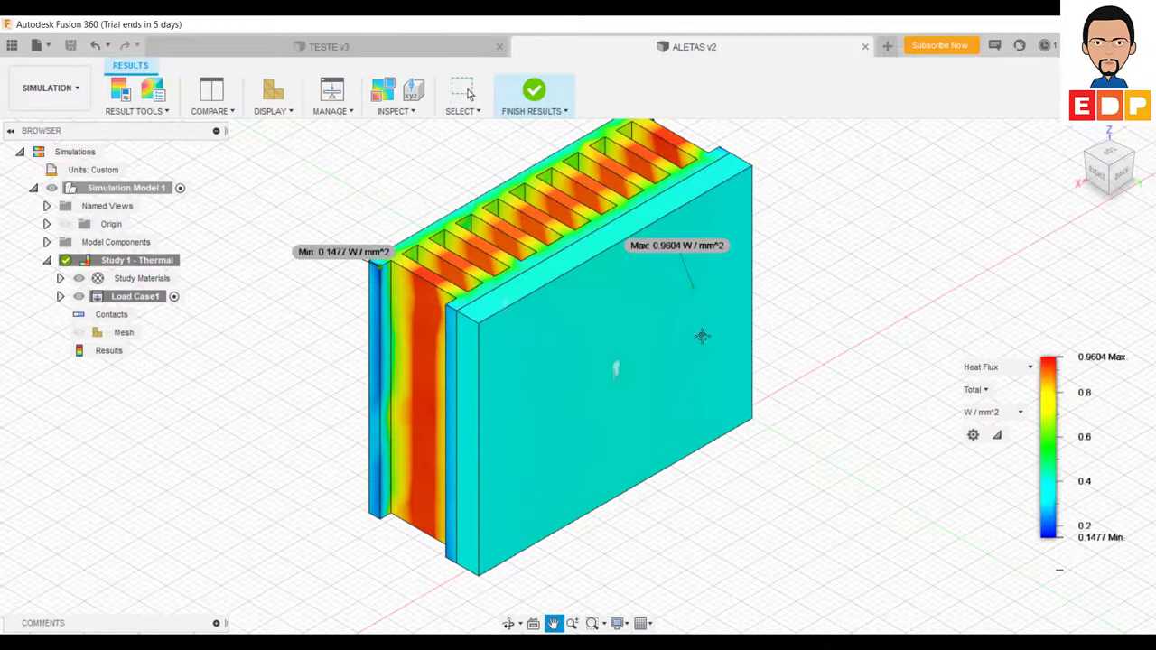
pyautogui.moveTo(703, 319); pyautogui.dragTo(688, 310, button='middle')
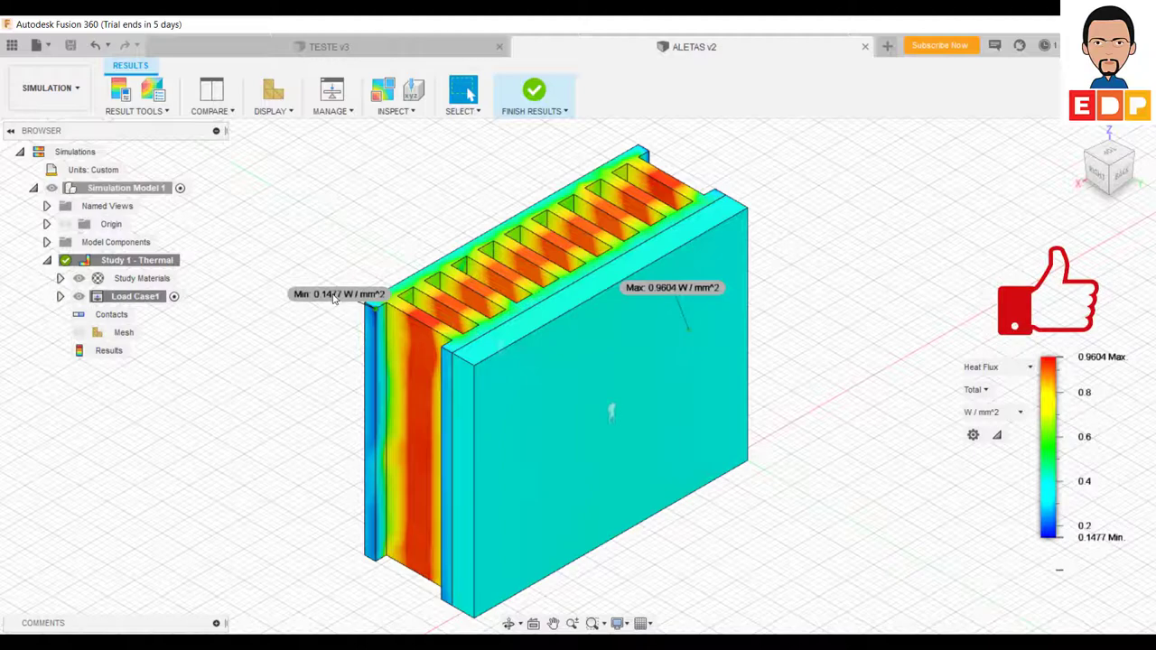
pyautogui.moveTo(1109, 164)
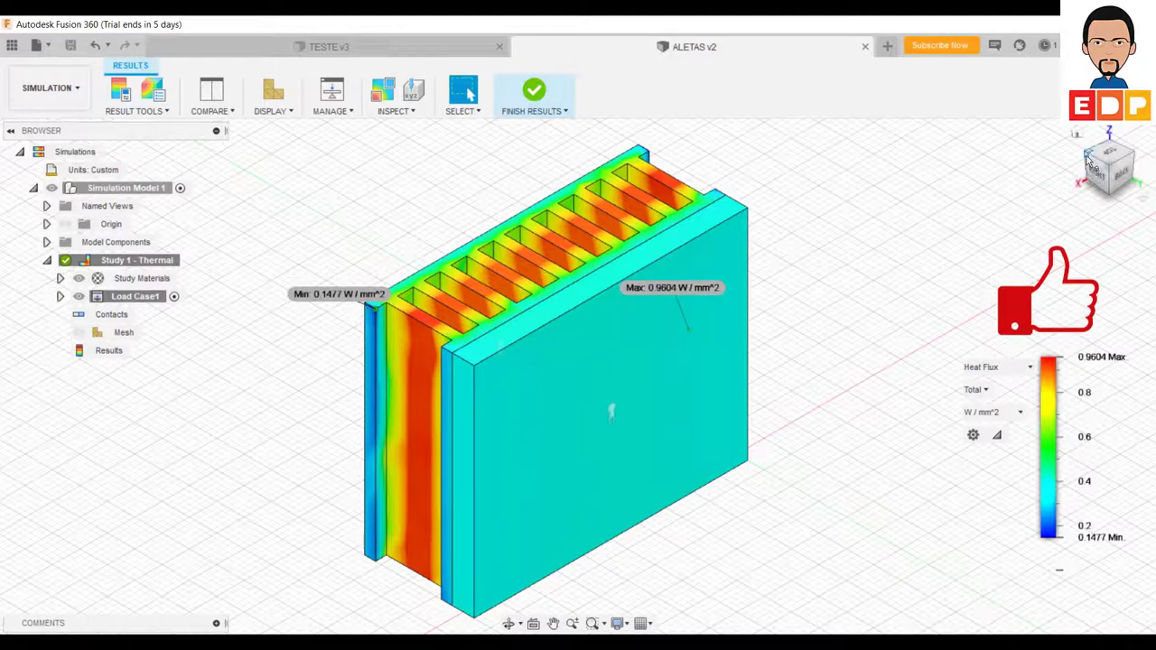
pyautogui.click(1091, 165)
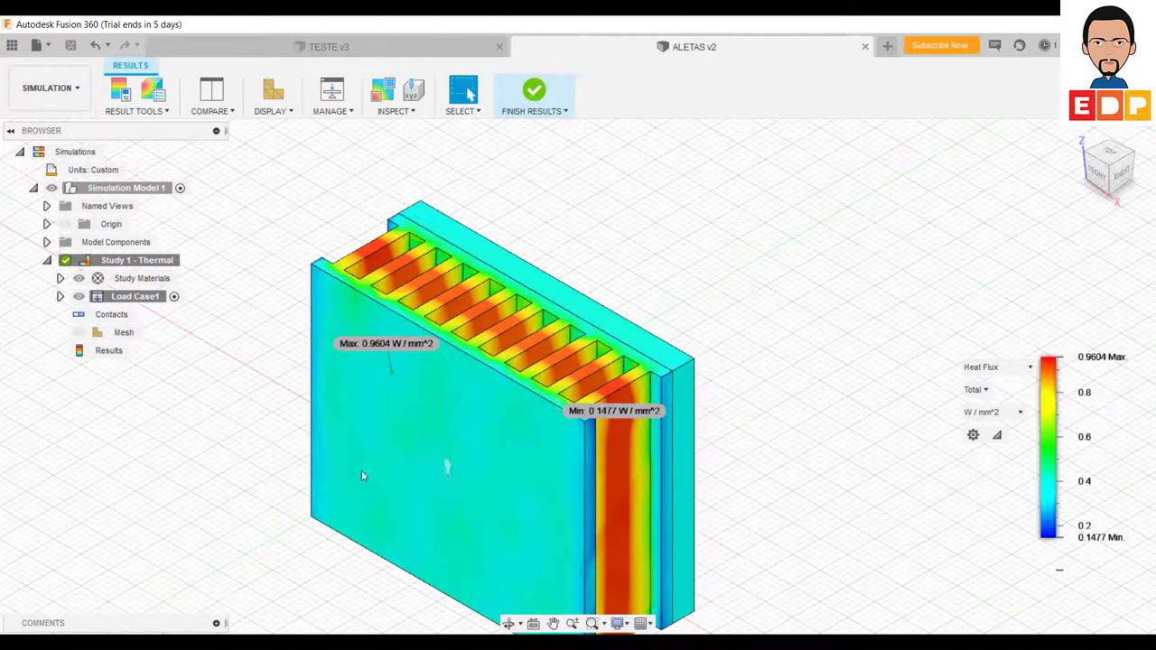
pyautogui.moveTo(252, 452); pyautogui.dragTo(274, 372, button='middle')
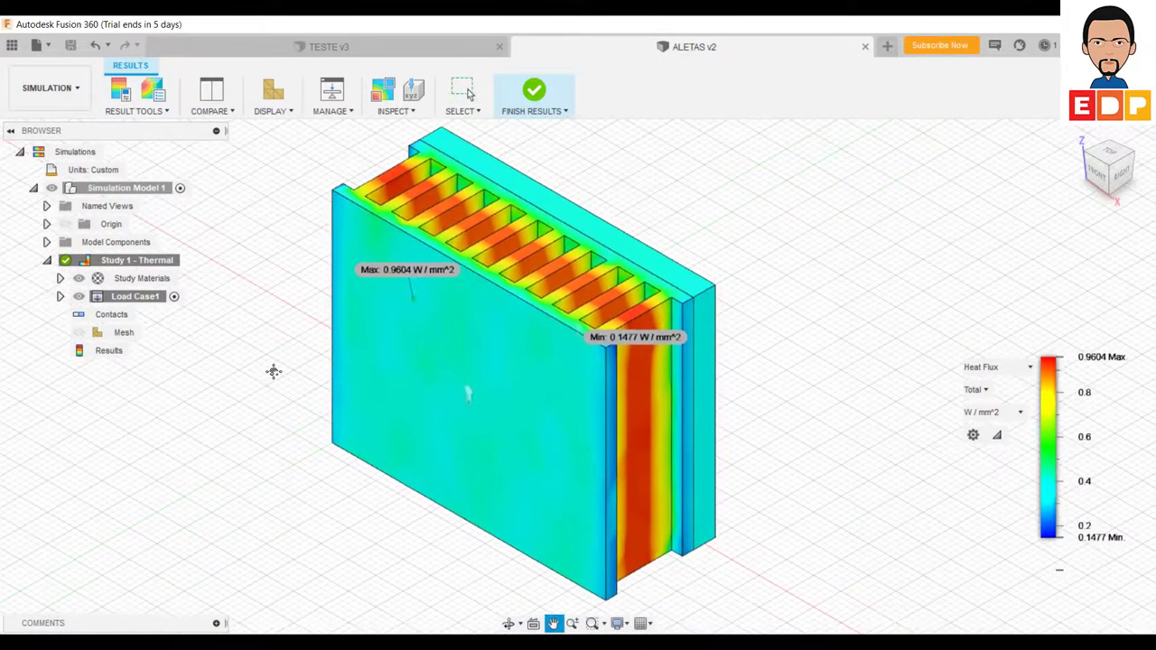
pyautogui.press('Escape')
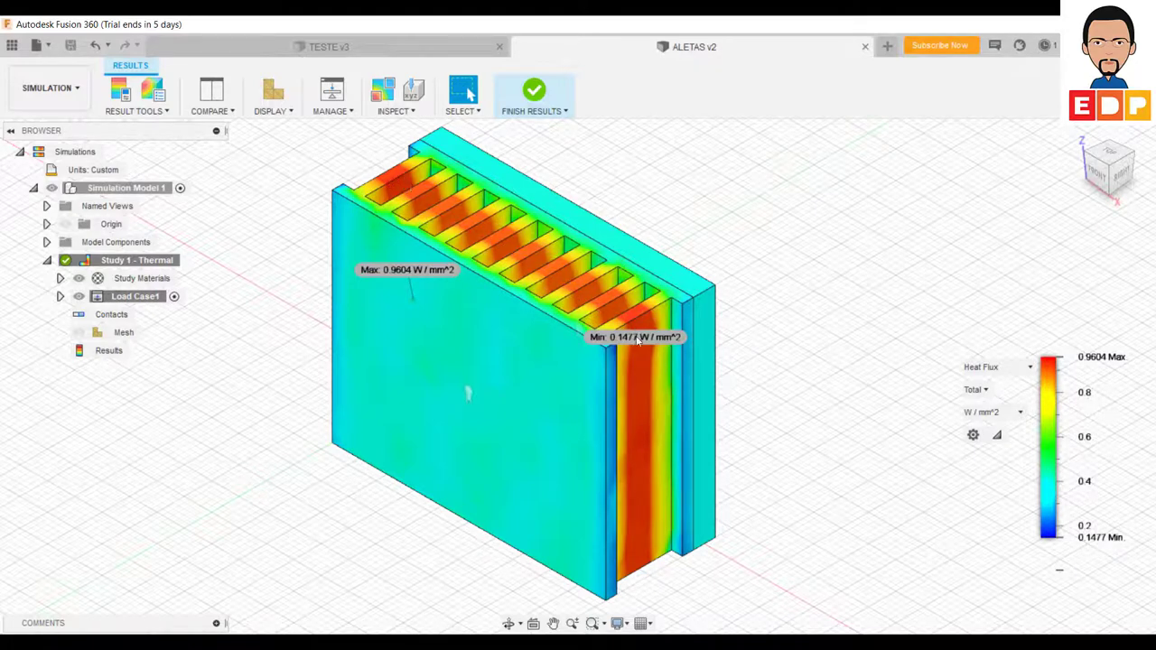
# Step: Switch the plot to Thermal Gradient, then close the results view
pyautogui.click(1005, 372)
pyautogui.click(1006, 418)
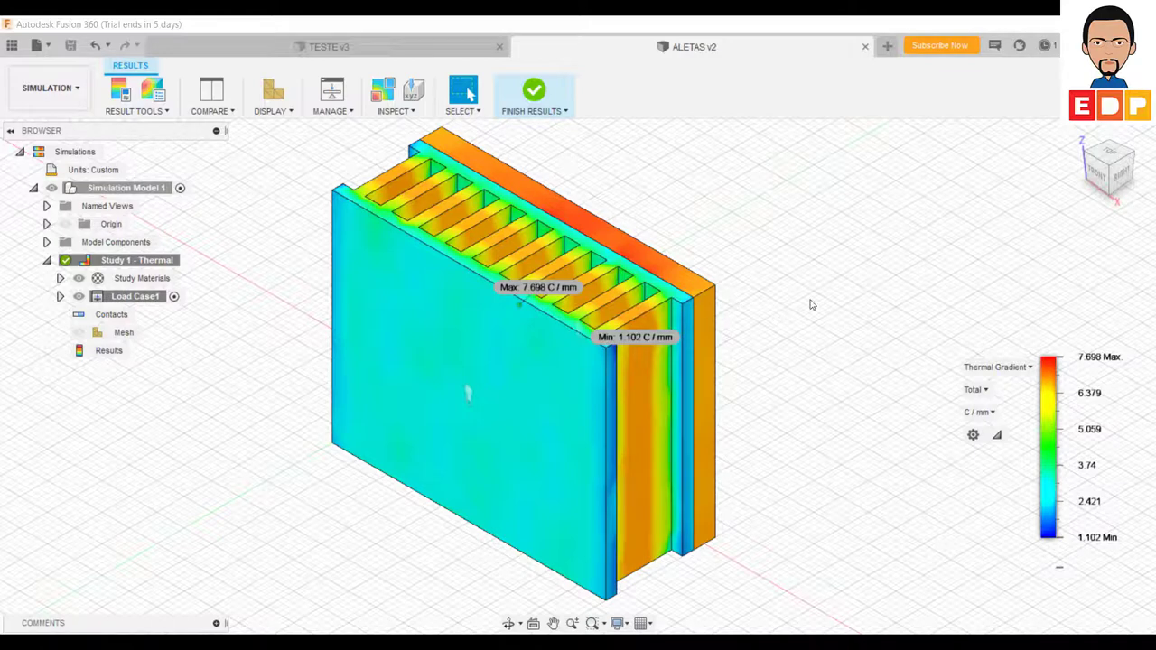
pyautogui.click(532, 92)
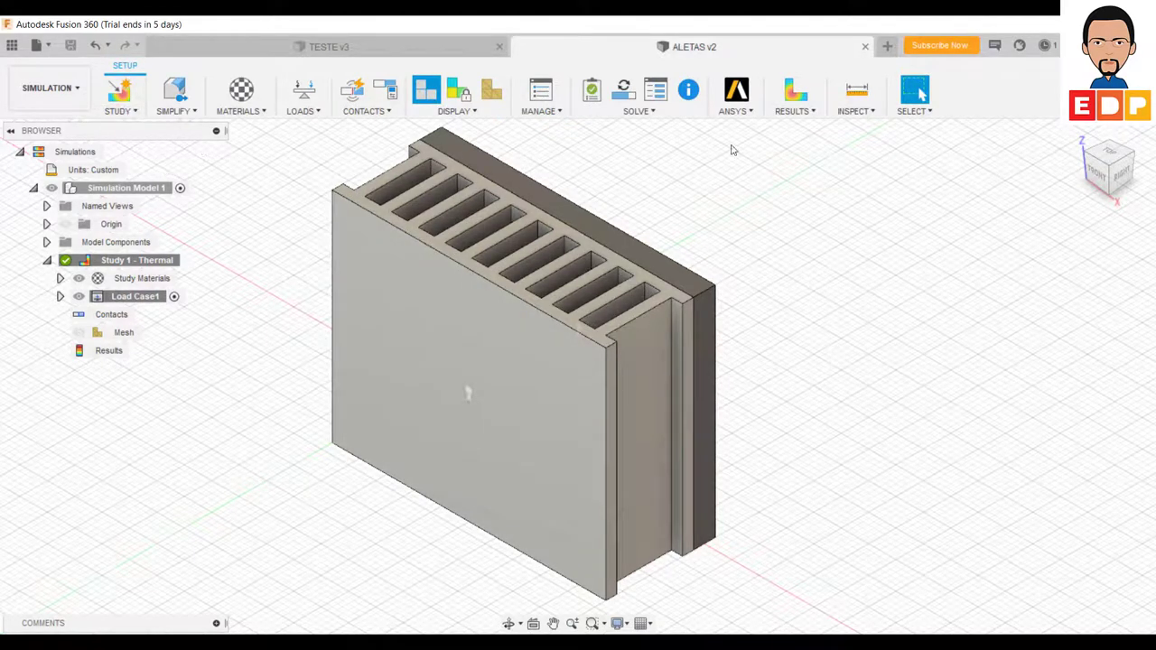
# Step: In the Design workspace, change Extrude2's fin distance from 12 mm to 15 mm
pyautogui.click(71, 96)
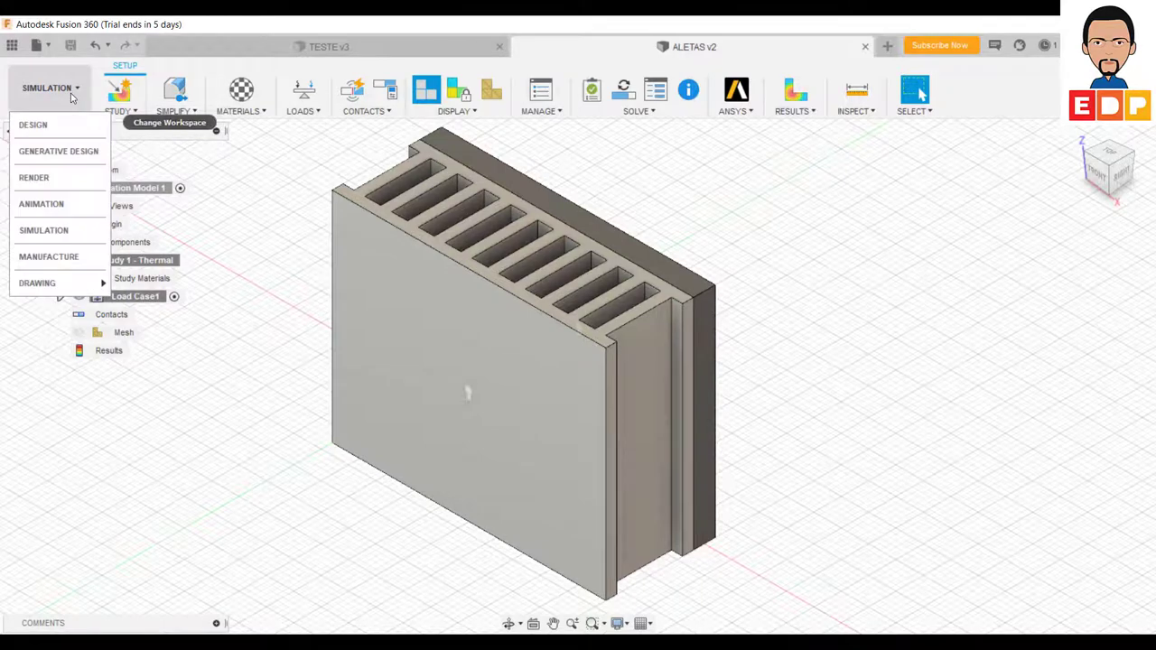
pyautogui.click(32, 124)
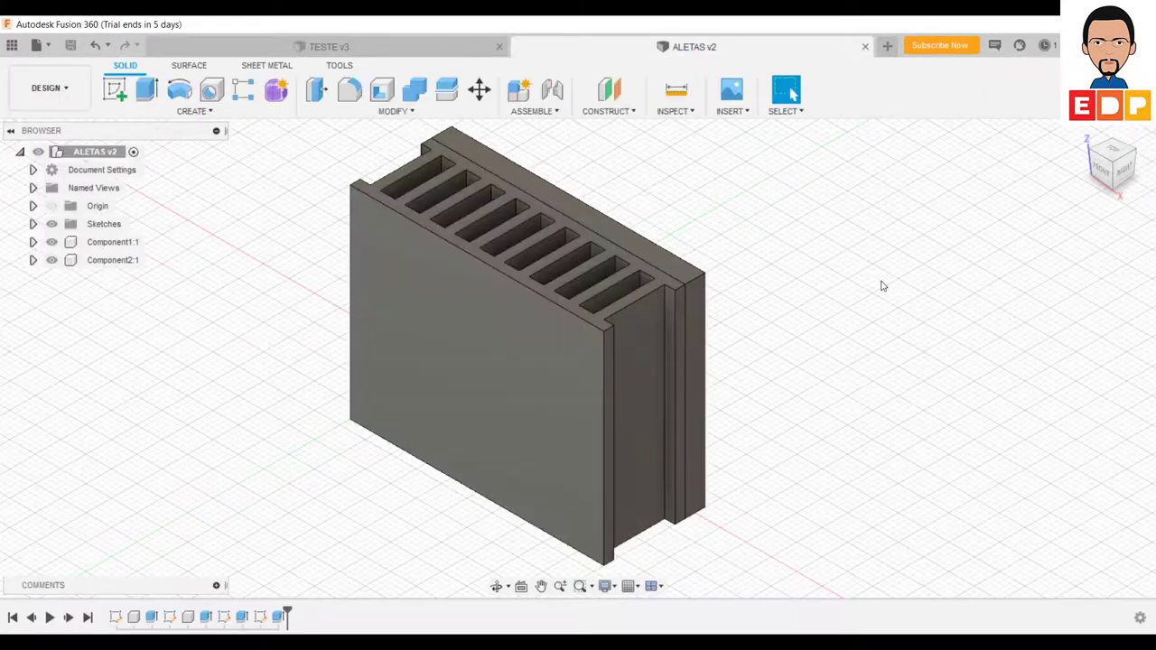
pyautogui.moveTo(843, 322); pyautogui.dragTo(931, 364, button='middle')
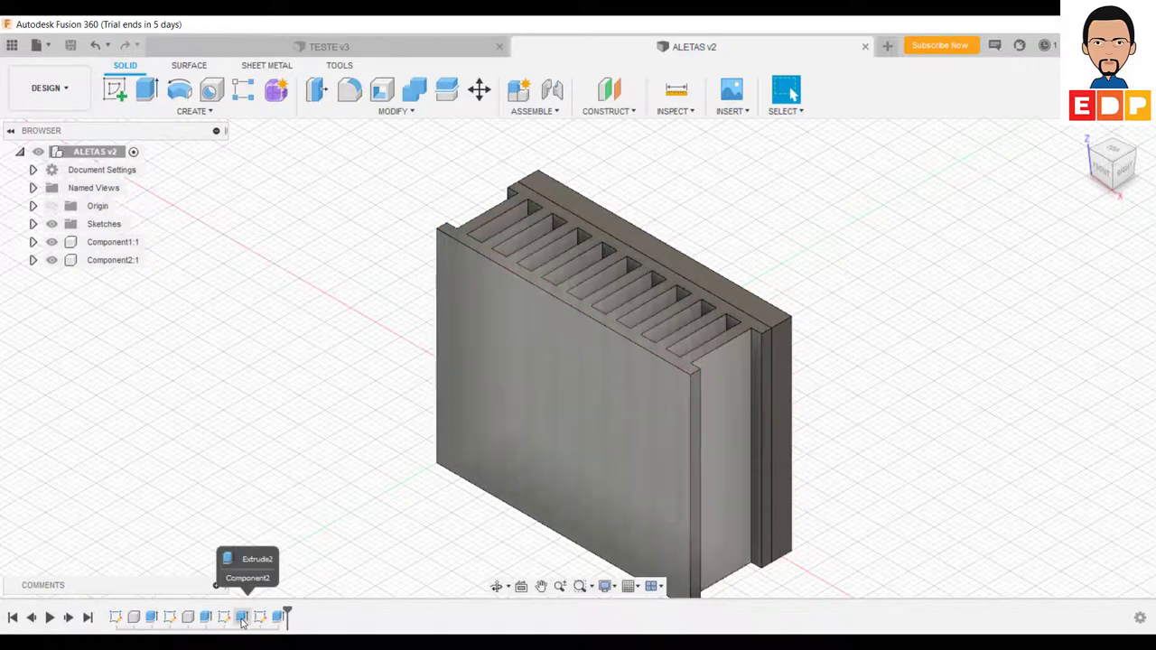
pyautogui.doubleClick(242, 619)
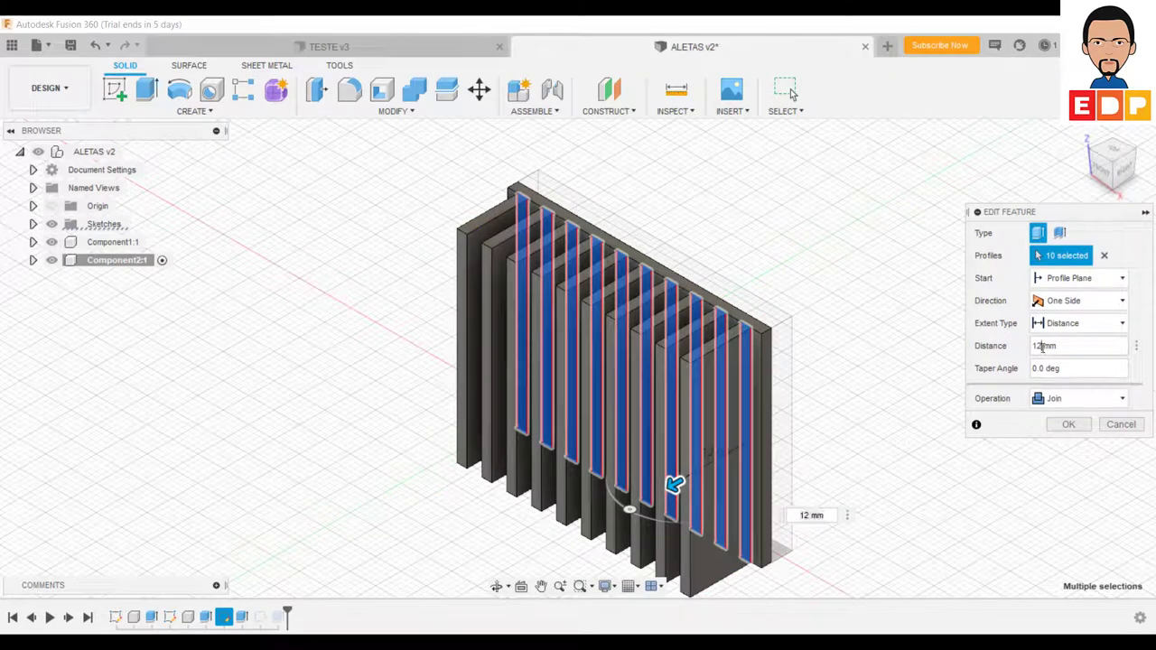
pyautogui.doubleClick(1041, 346)
pyautogui.write('15')
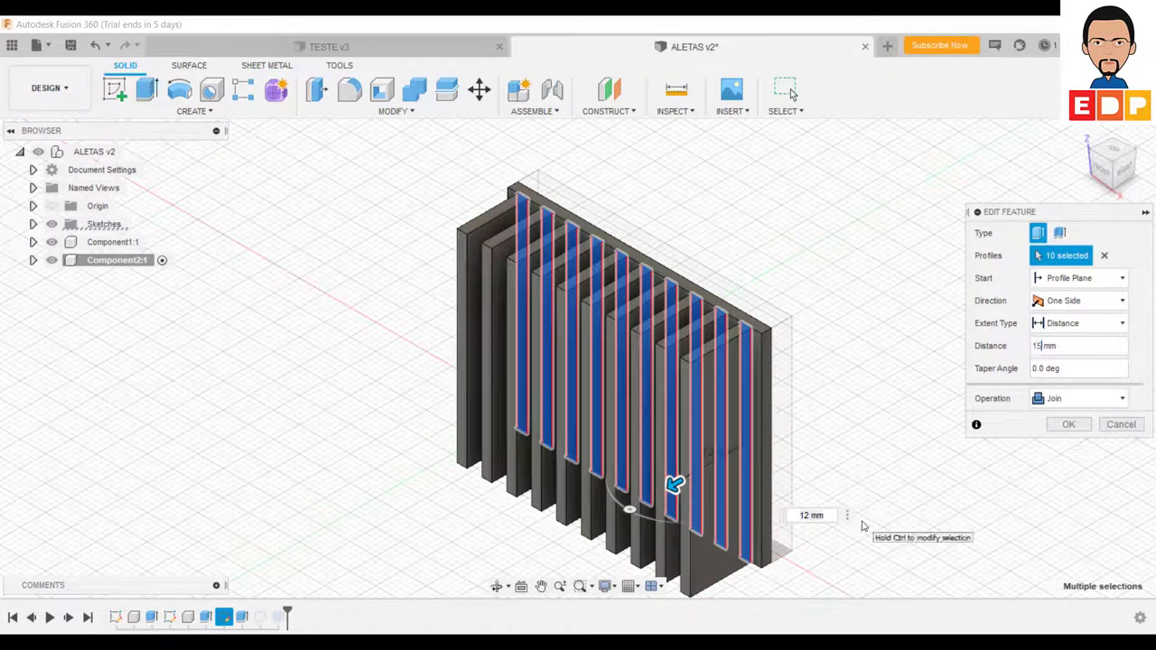
pyautogui.click(1068, 424)
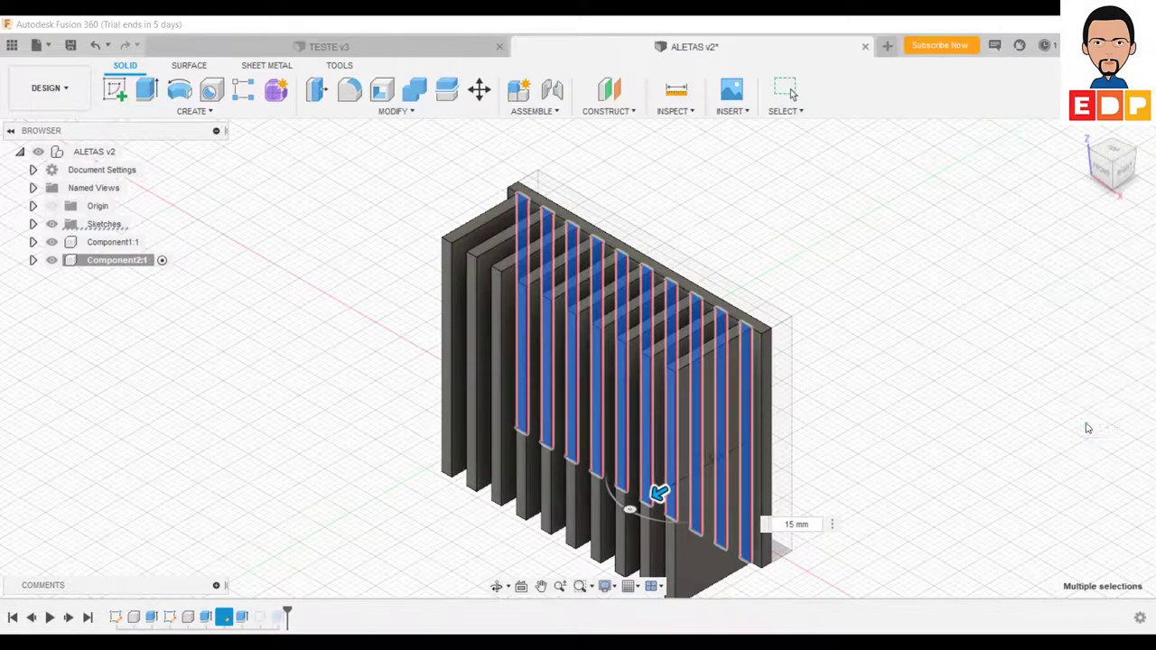
# Step: Return to the Simulation workspace and re-solve the thermal study locally with the 15 mm fins
pyautogui.click(46, 87)
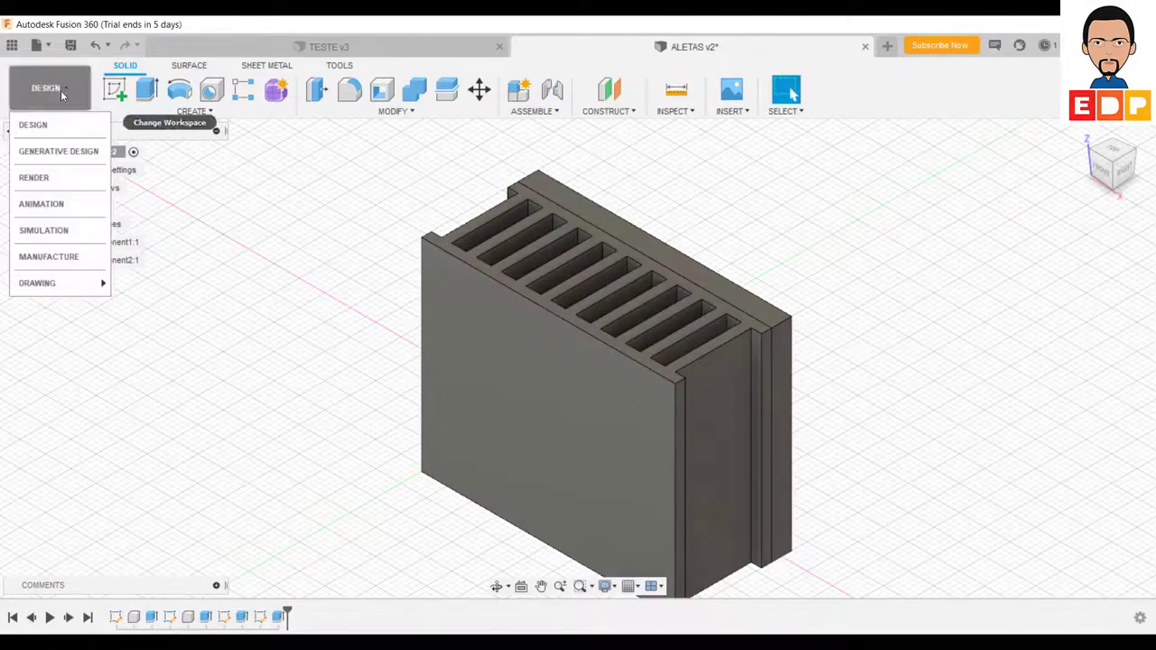
pyautogui.click(60, 230)
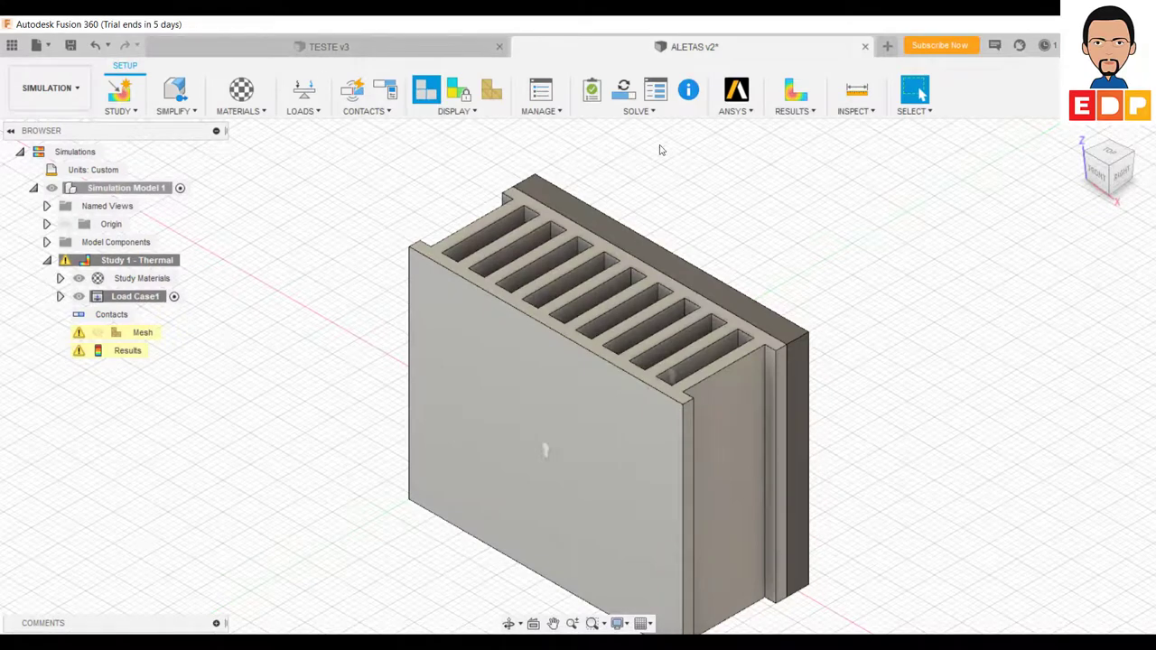
pyautogui.click(623, 88)
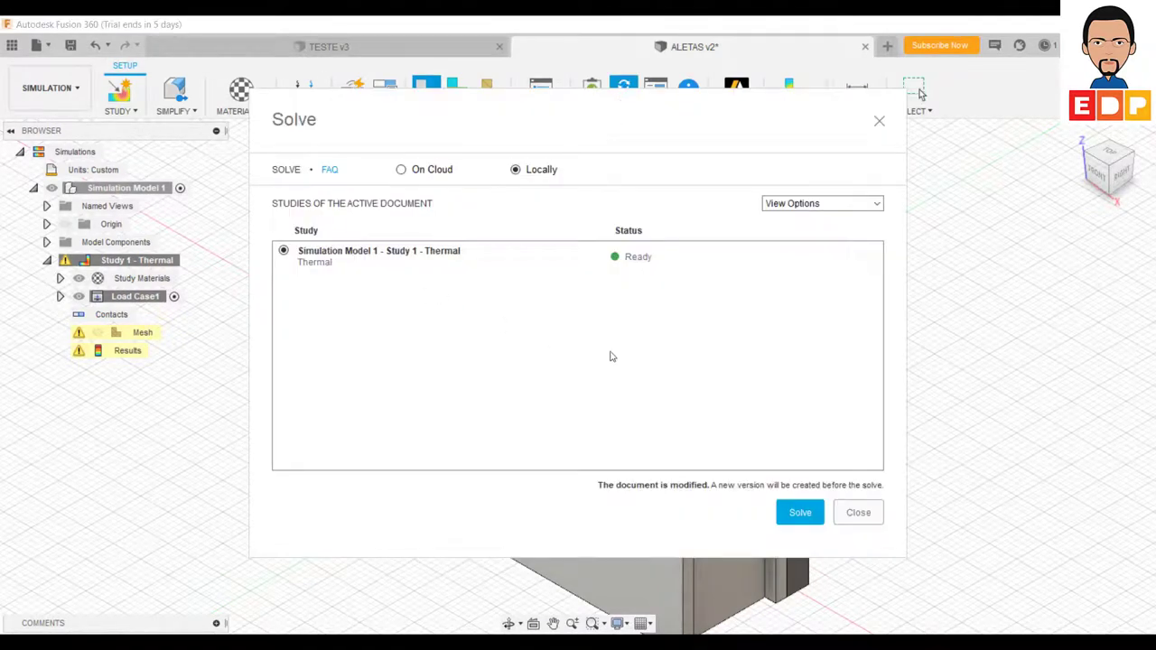
pyautogui.click(797, 513)
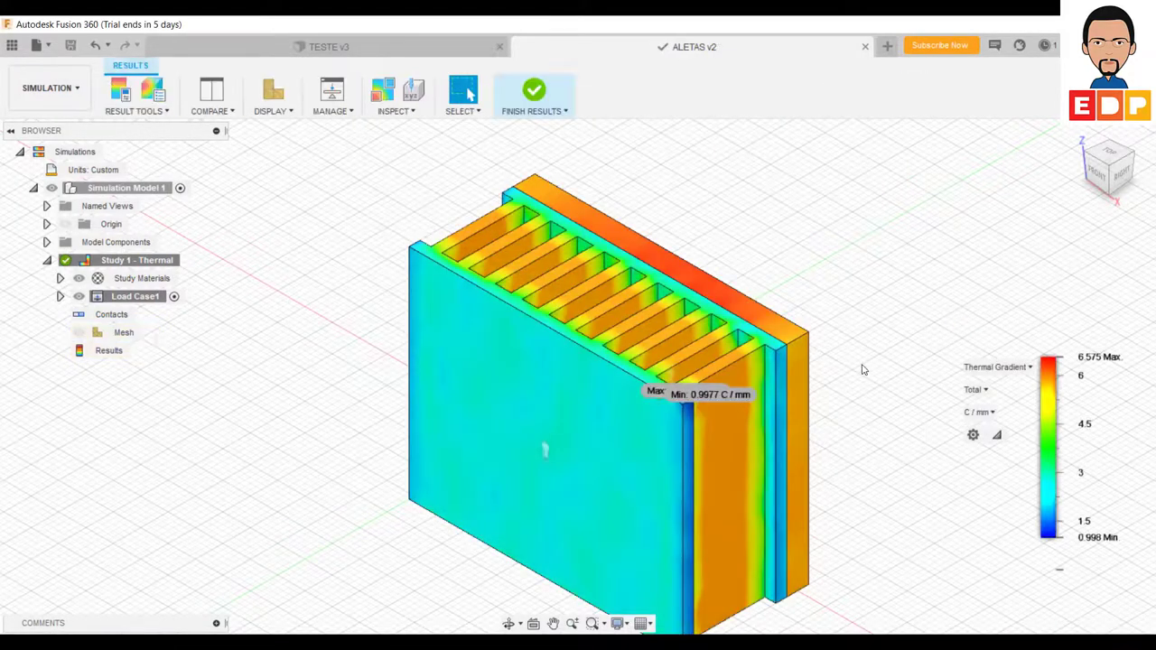
# Step: Display the Heat Flux plot, check Temperature, then return to Heat Flux (0.1337–0.8221 W/mm^2)
pyautogui.click(993, 368)
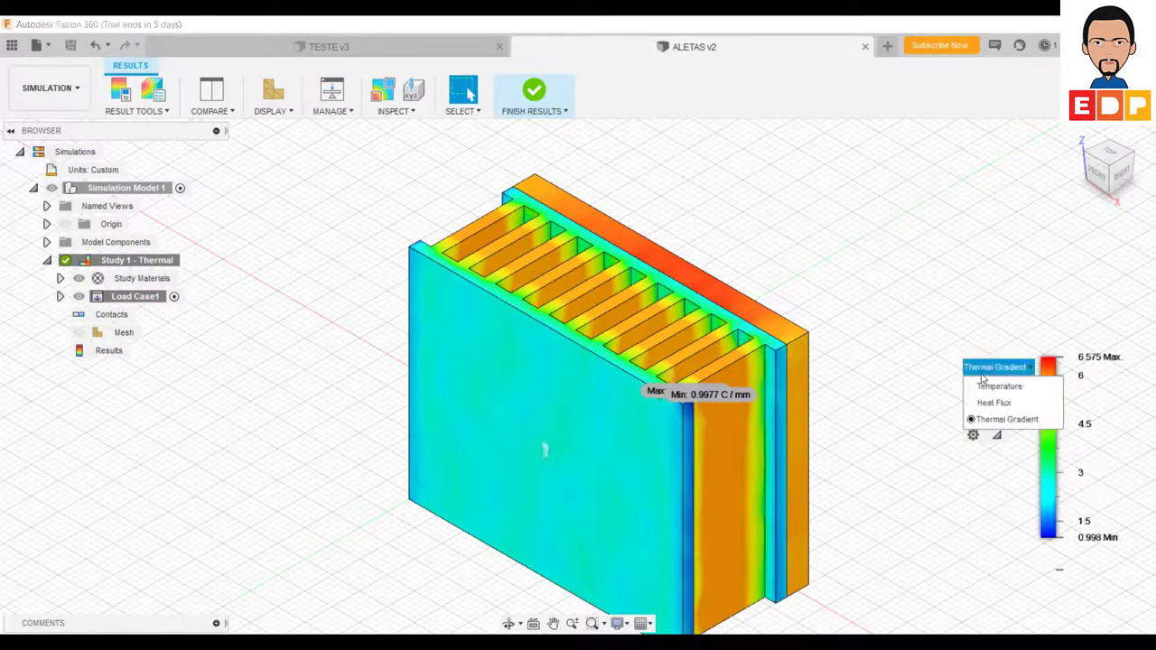
pyautogui.click(992, 403)
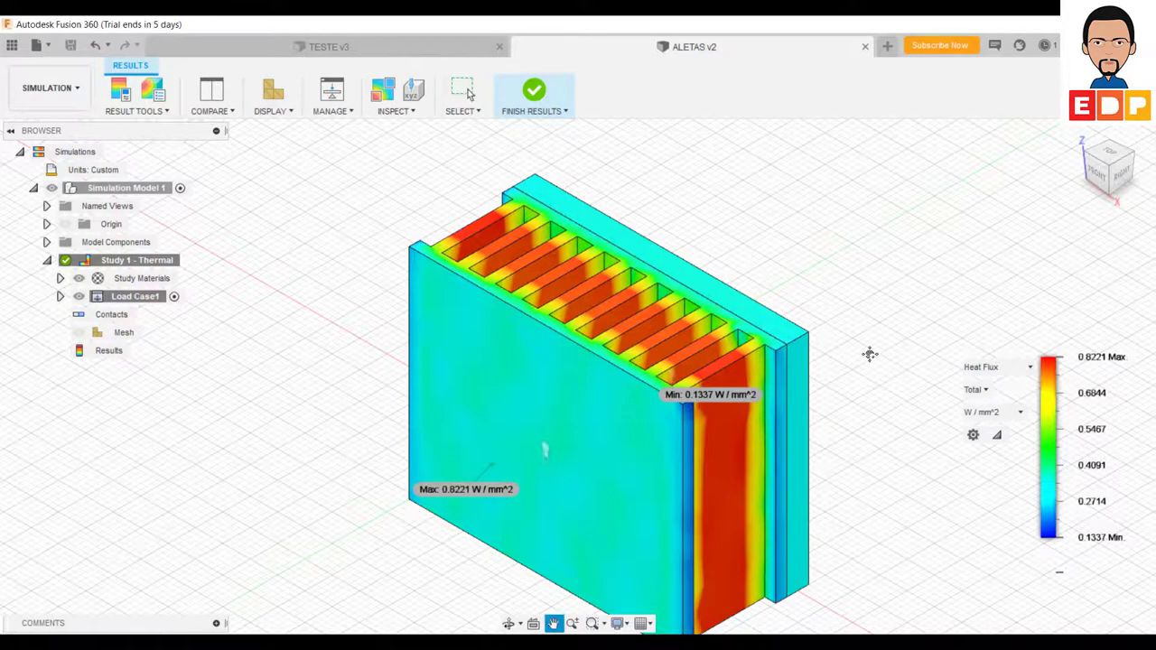
pyautogui.moveTo(870, 353); pyautogui.dragTo(835, 326, button='middle')
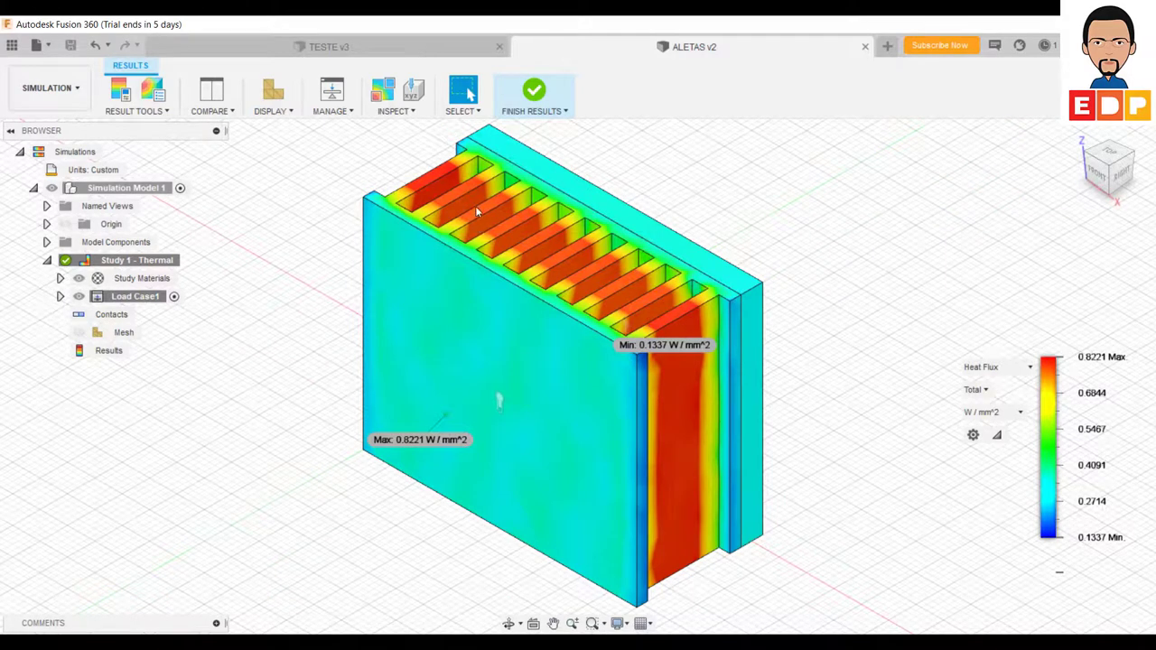
pyautogui.click(993, 368)
pyautogui.click(996, 387)
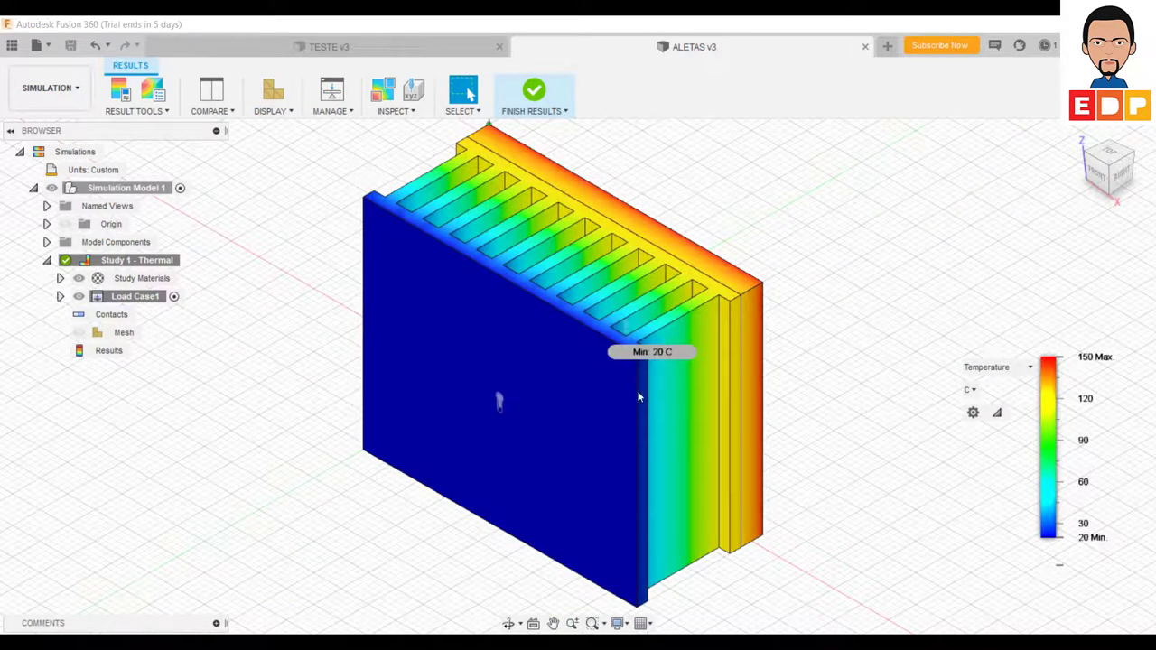
pyautogui.click(993, 368)
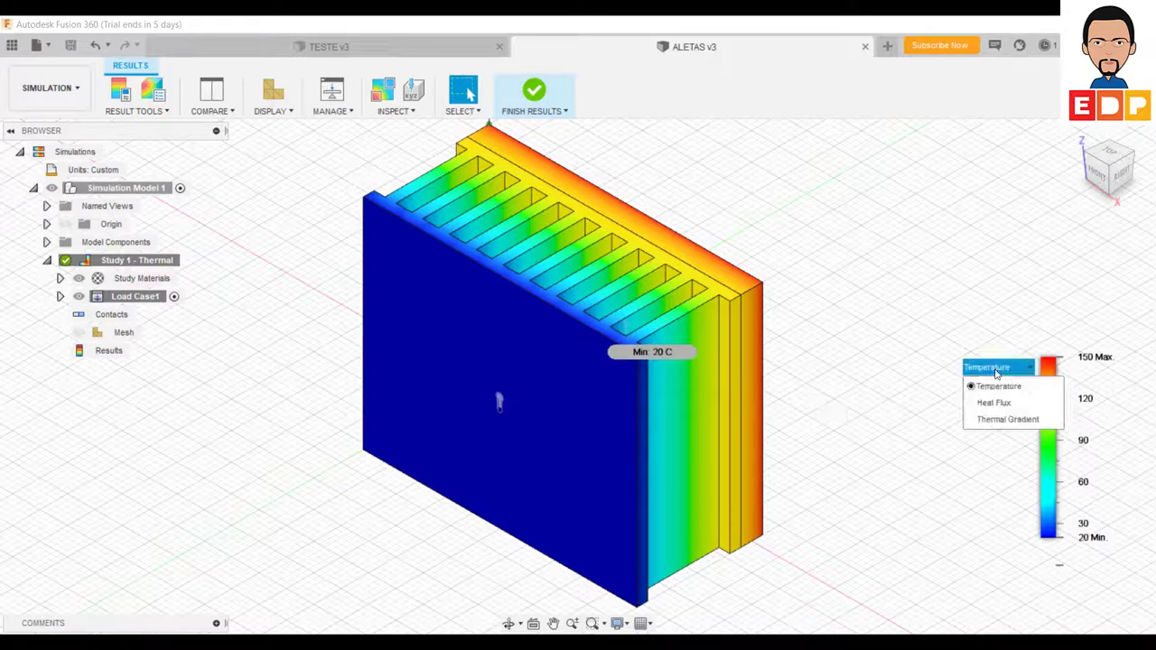
pyautogui.click(996, 403)
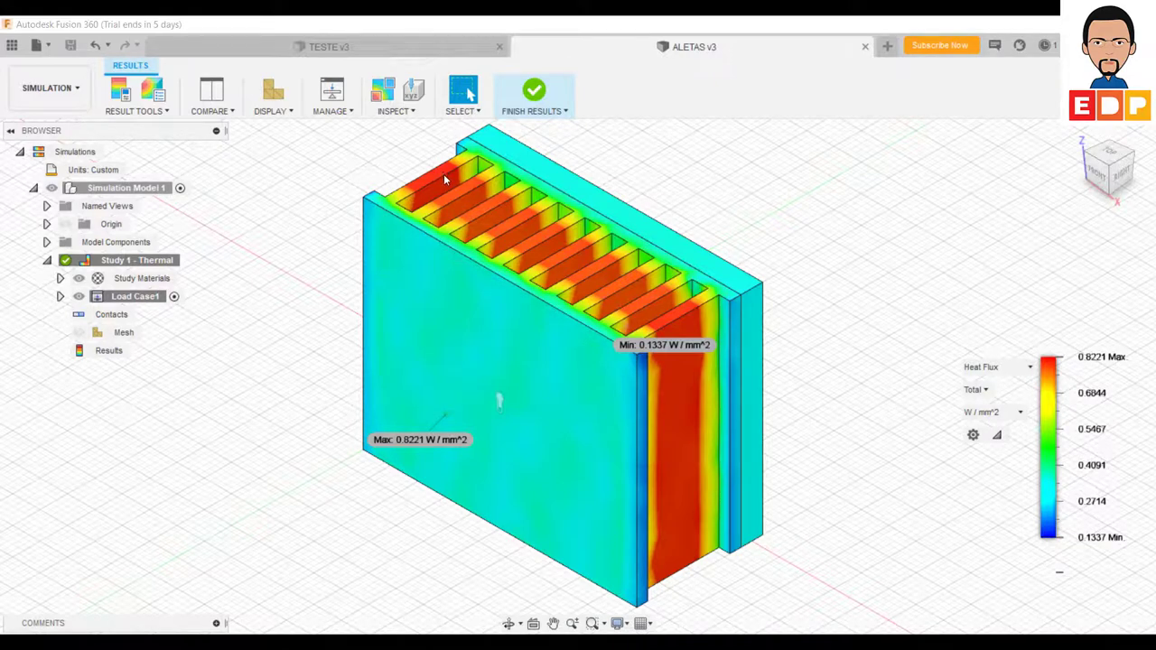
# Step: Leave results, switch to Design, and change Sketch3's 2.00 mm fin dimension to 2.50 mm
pyautogui.click(534, 94)
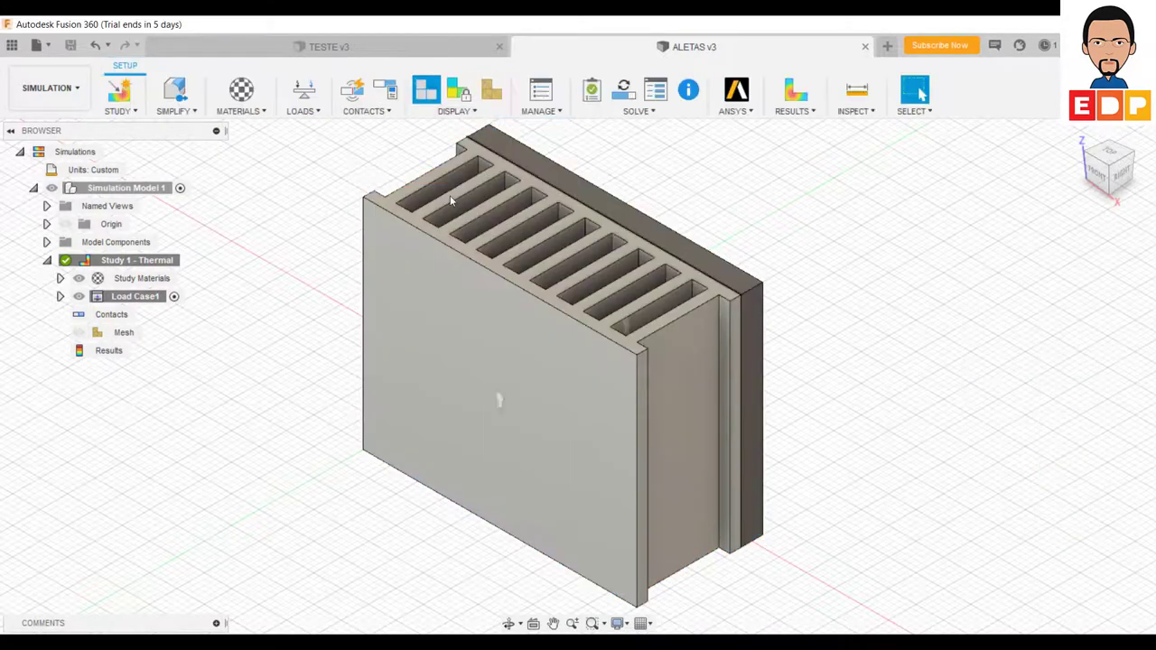
pyautogui.click(49, 87)
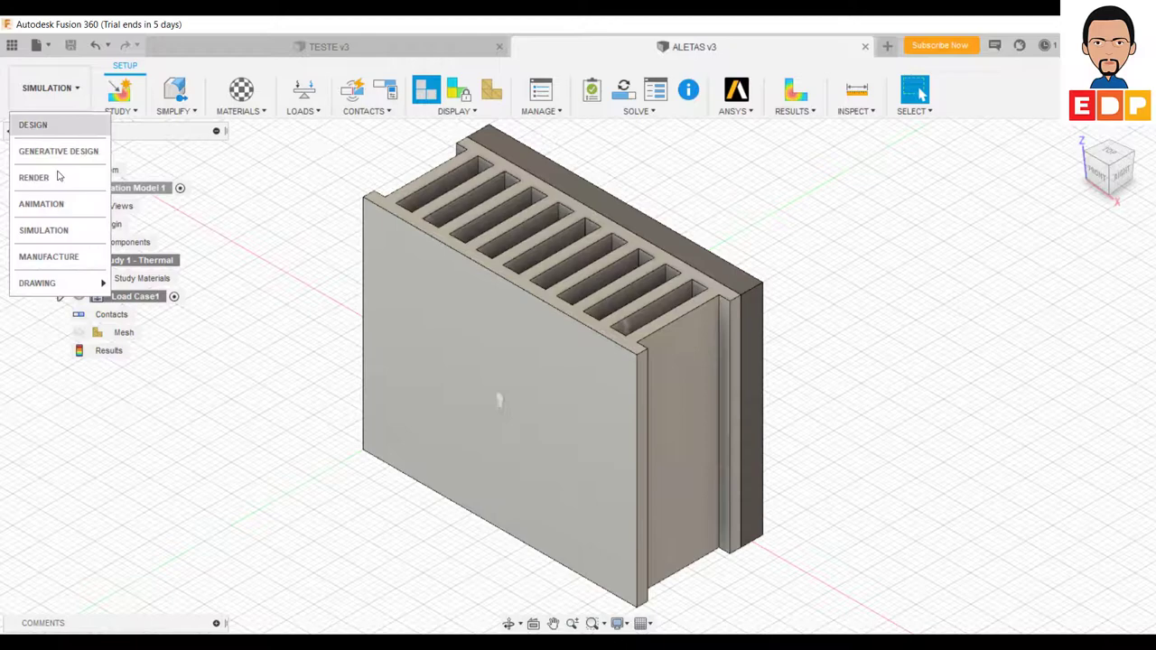
pyautogui.click(36, 125)
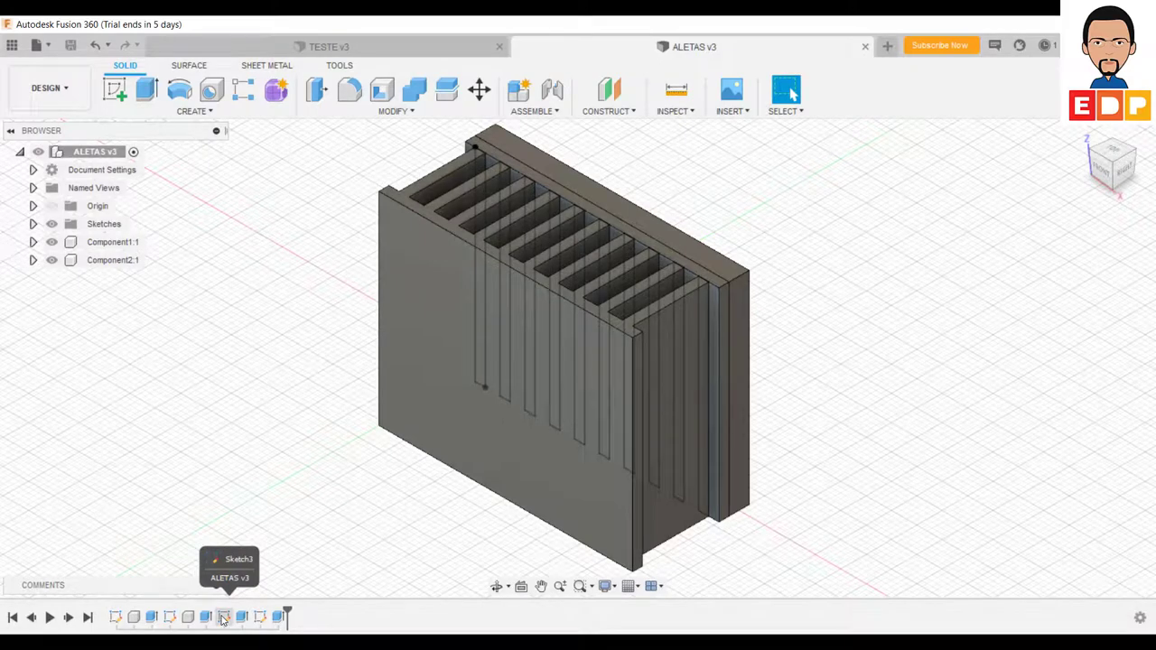
pyautogui.doubleClick(223, 620)
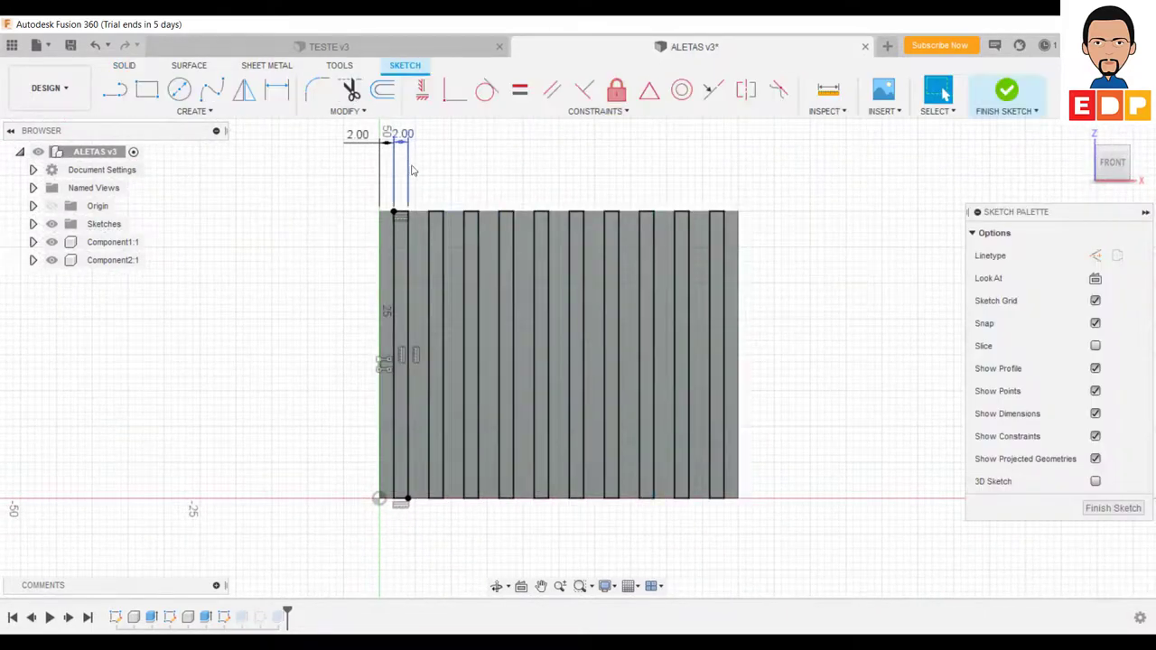
pyautogui.doubleClick(403, 138)
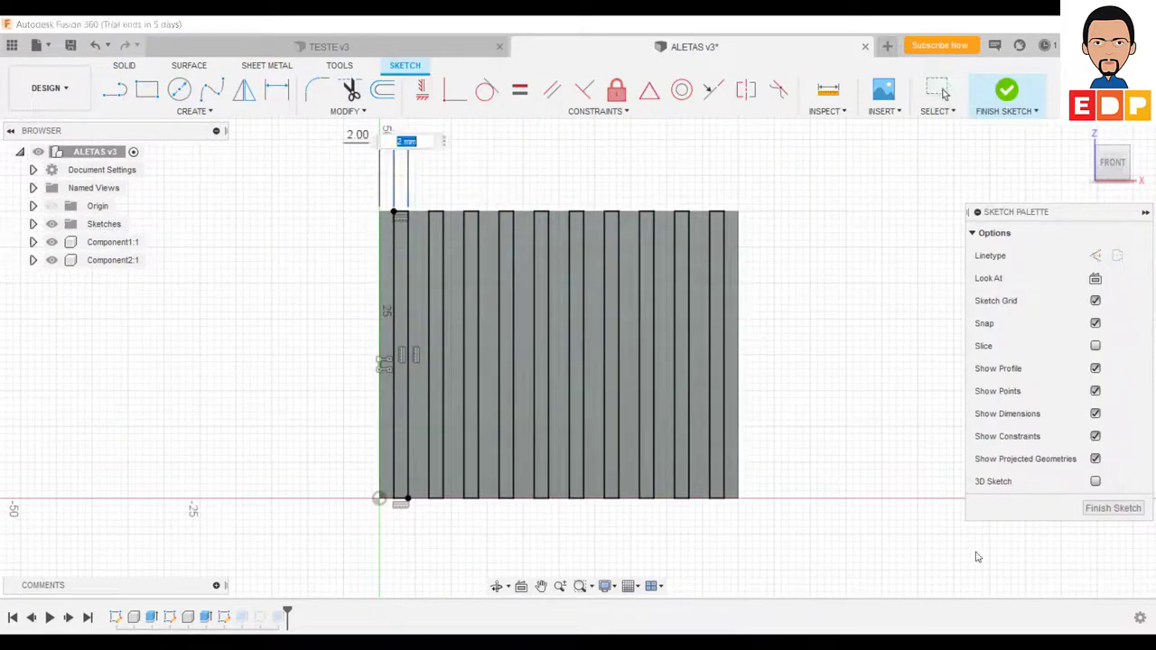
pyautogui.write('1')
pyautogui.press('Return')
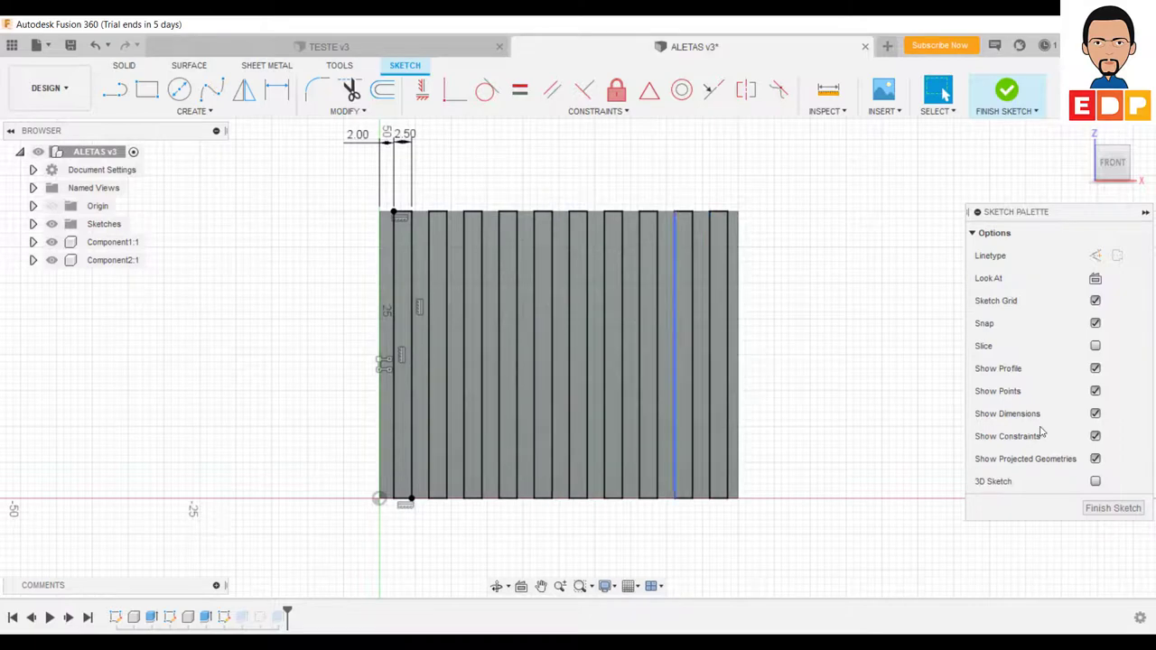
pyautogui.click(1112, 508)
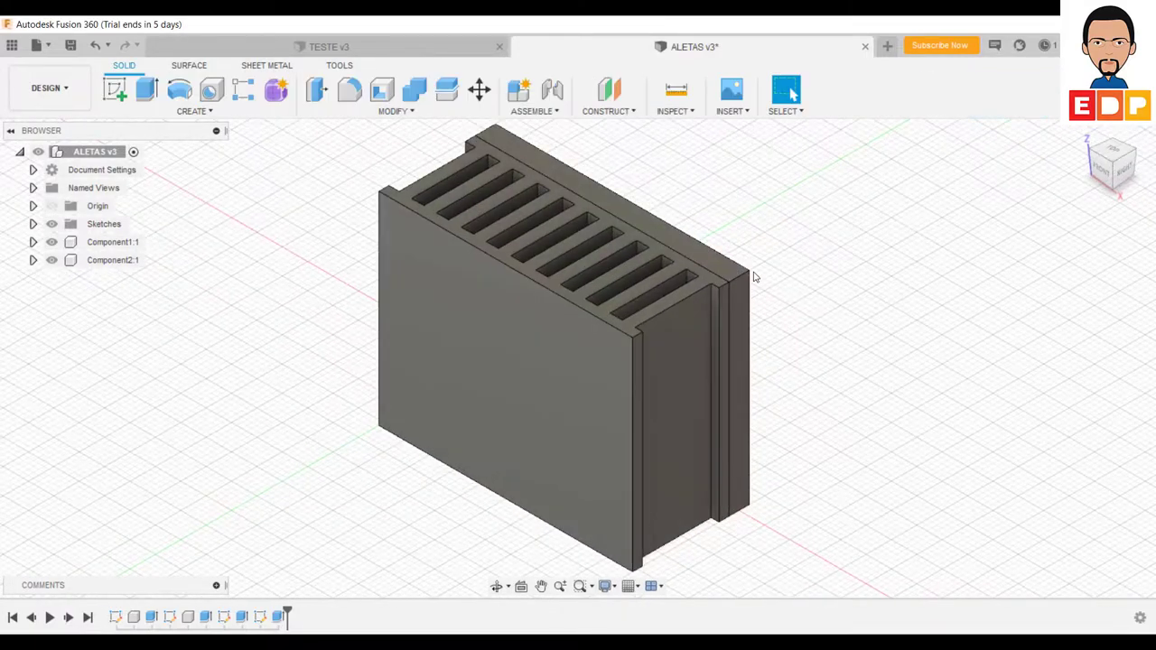
# Step: Return to the Simulation workspace and solve the thermal study locally for the 2.5 mm fins
pyautogui.click(47, 87)
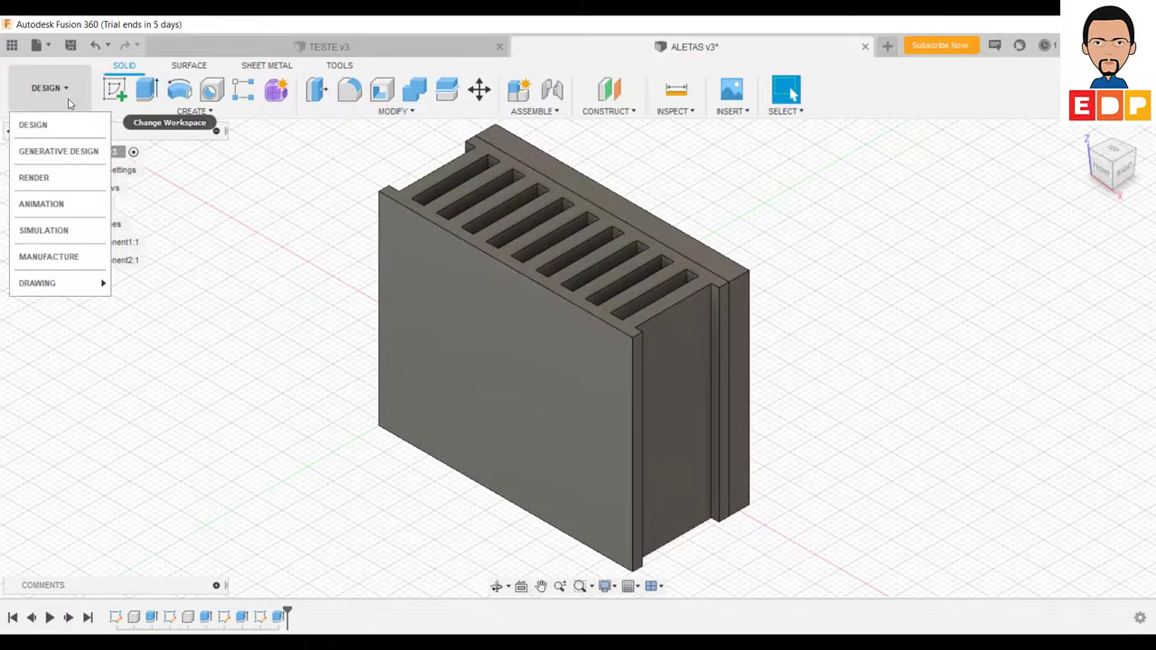
pyautogui.click(54, 232)
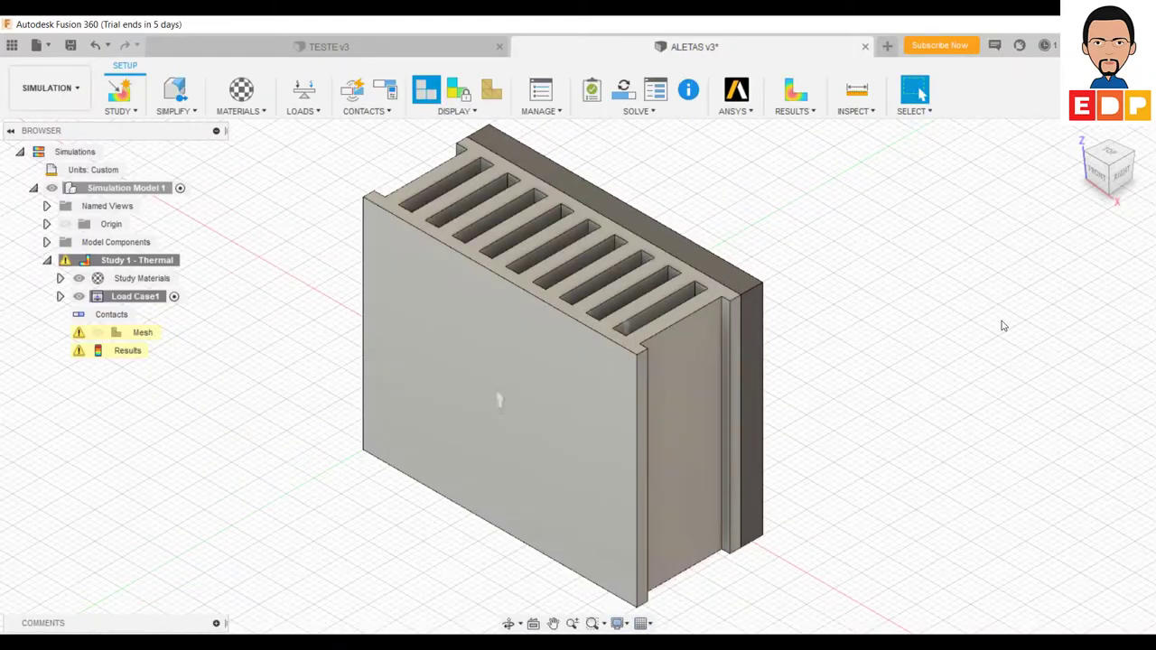
pyautogui.click(623, 88)
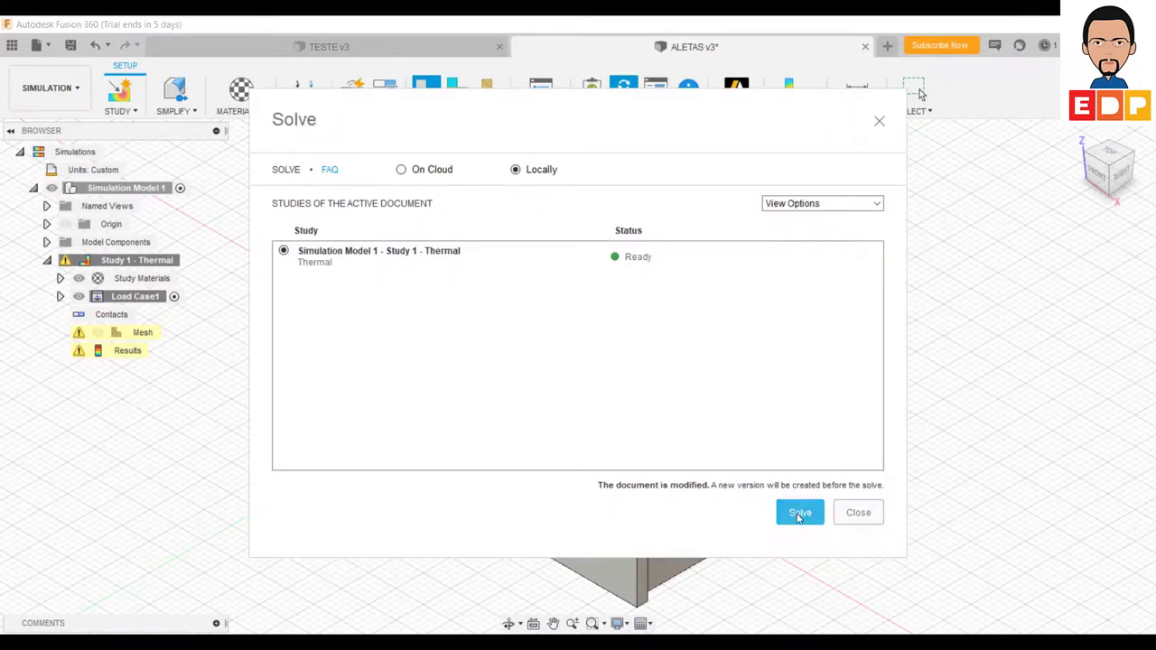
pyautogui.click(798, 515)
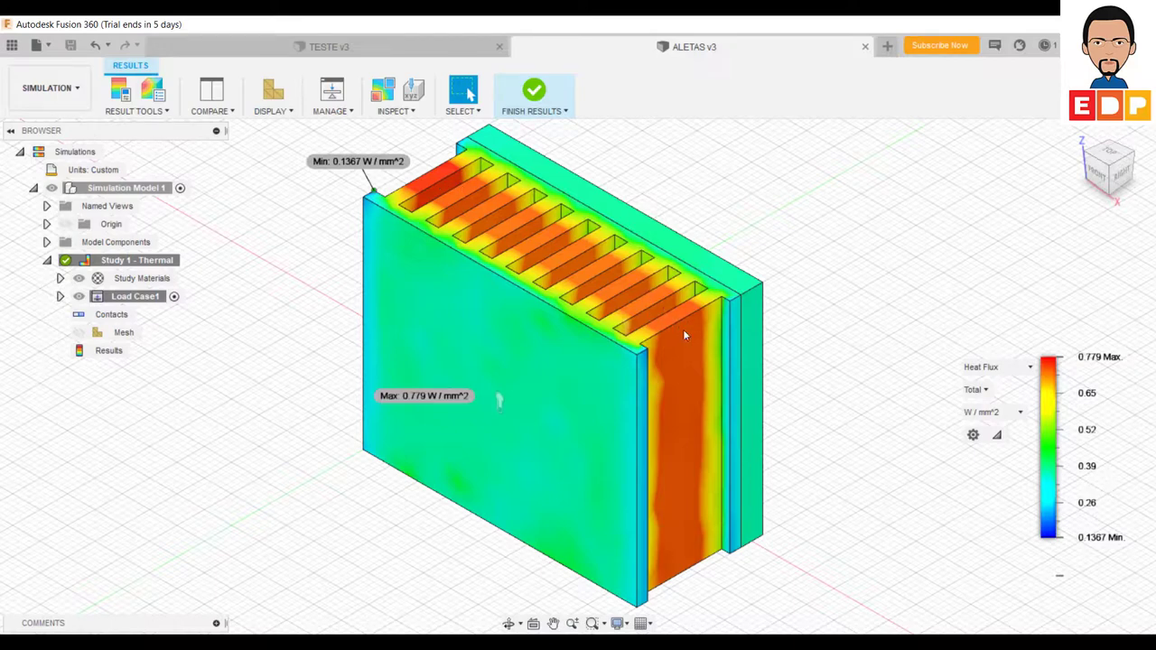
pyautogui.click(1009, 368)
pyautogui.click(1010, 386)
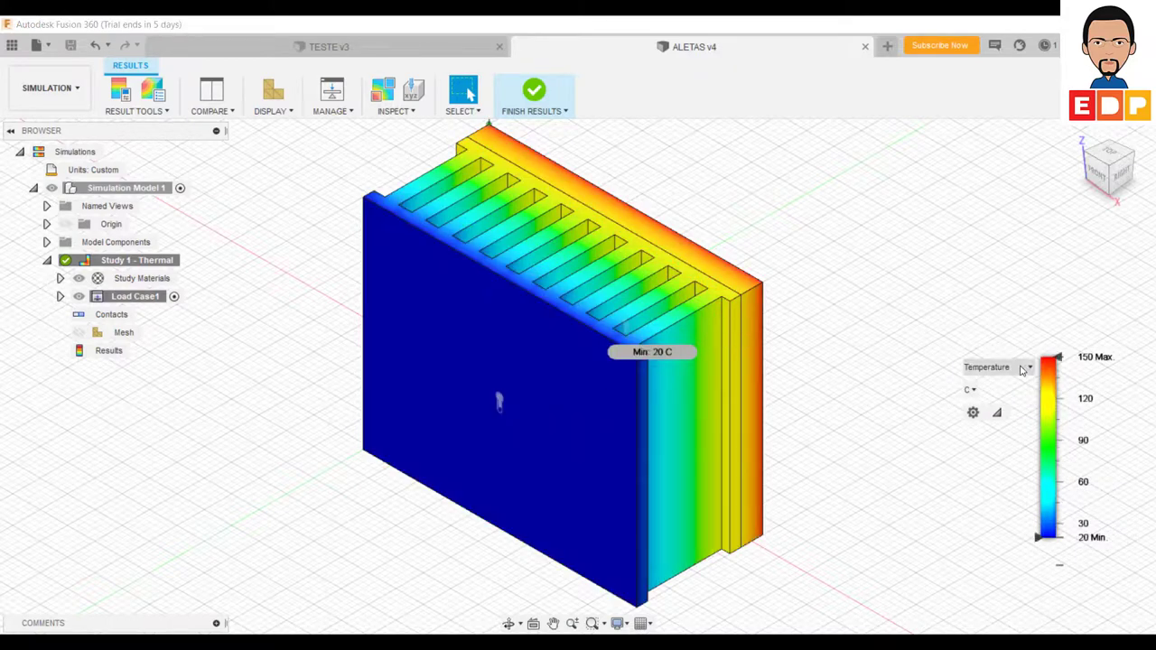
pyautogui.click(1004, 368)
pyautogui.click(1006, 416)
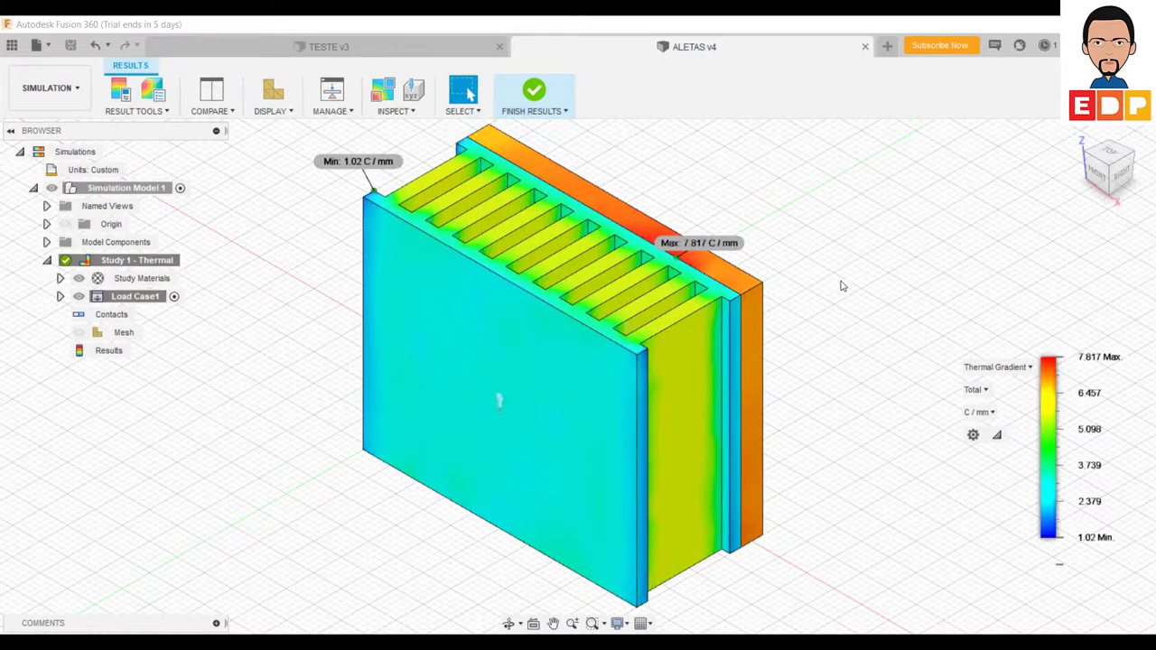
pyautogui.click(1002, 367)
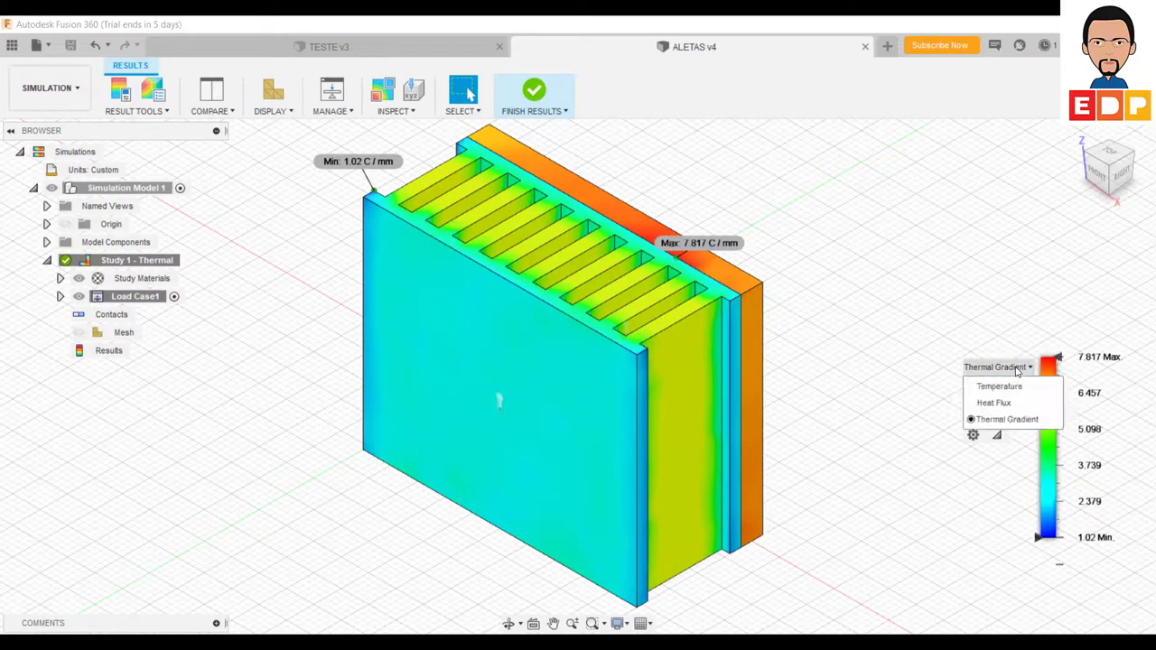
pyautogui.click(1000, 386)
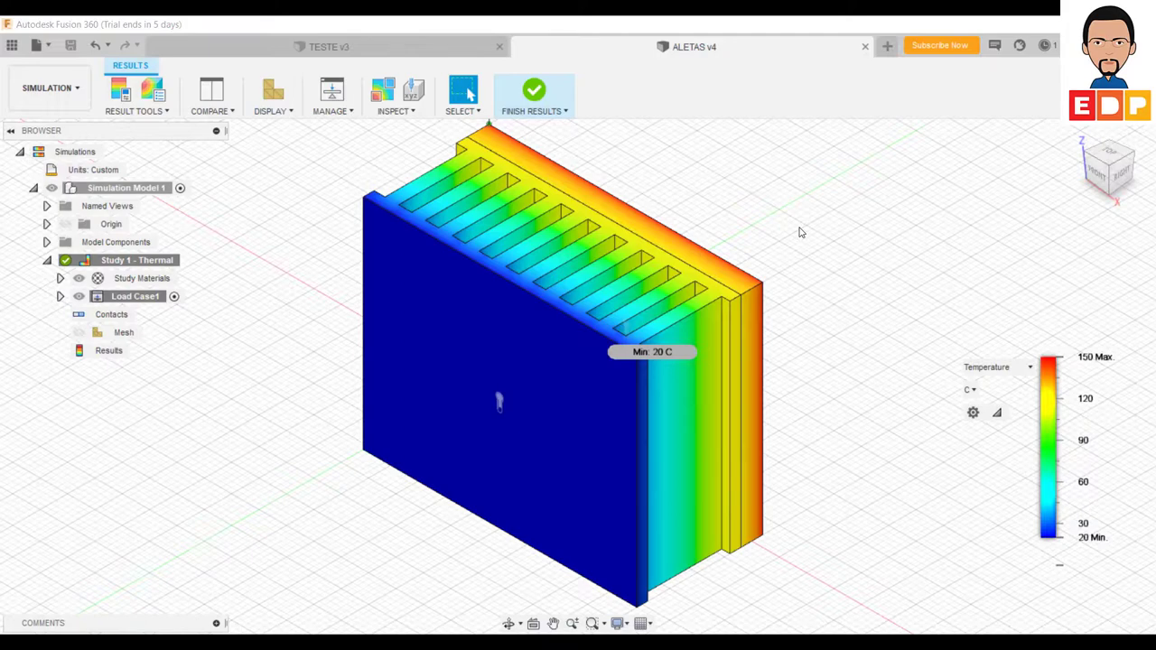
pyautogui.click(1001, 367)
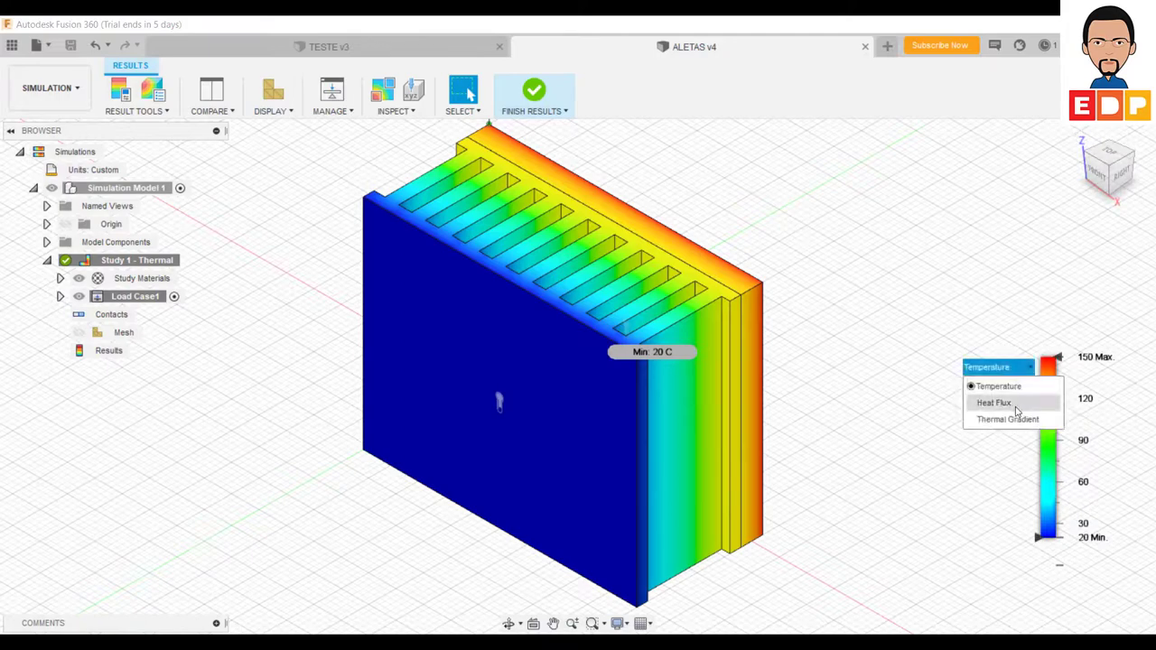
pyautogui.click(1015, 408)
pyautogui.moveTo(738, 297); pyautogui.dragTo(968, 330, button='middle')
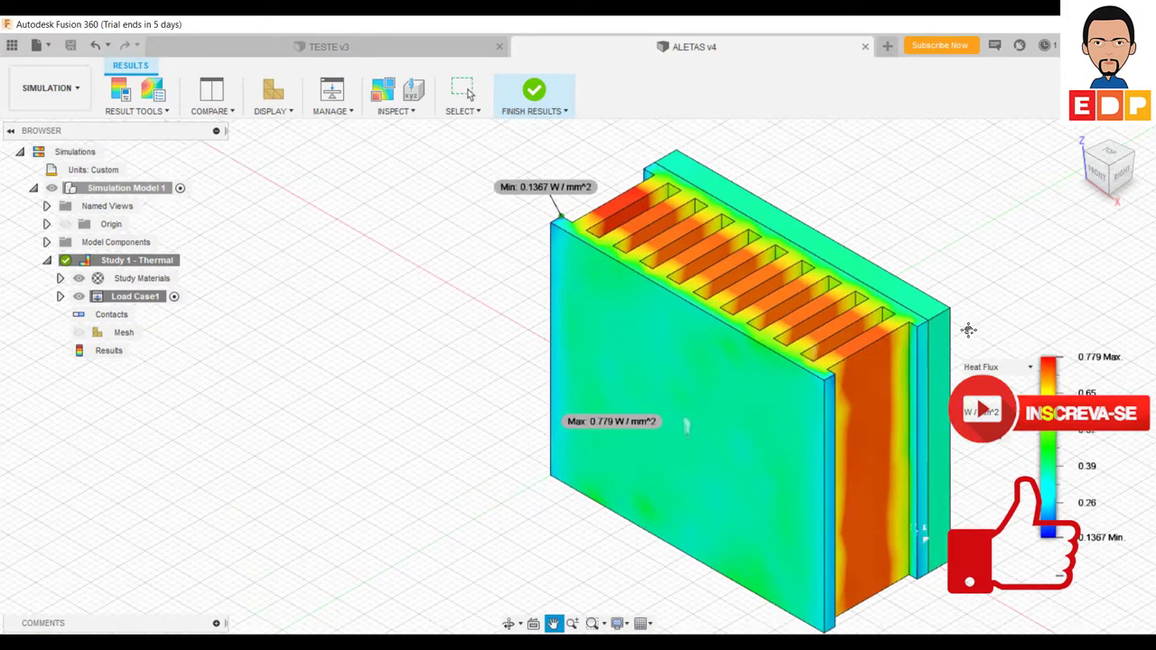
pyautogui.press('Escape')
pyautogui.scroll(2, 941, 331)
pyautogui.scroll(-3, 939, 332)
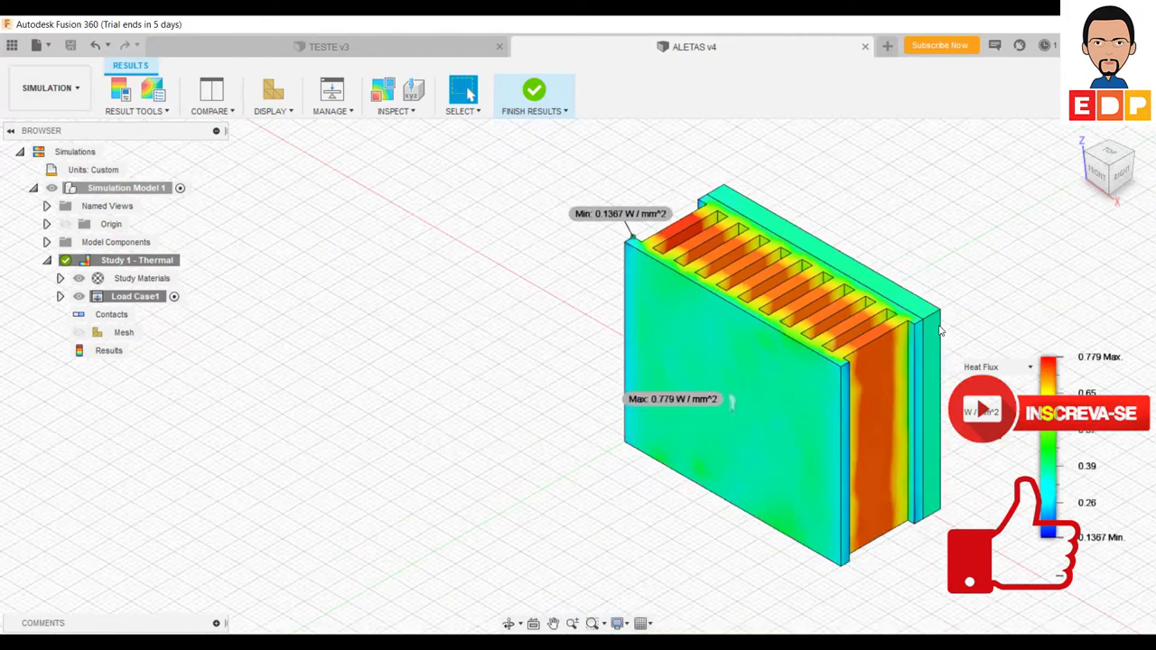
pyautogui.moveTo(442, 465)
pyautogui.mouseDown(button='middle')
pyautogui.moveTo(447, 501)
pyautogui.moveTo(428, 508)
pyautogui.mouseUp(button='middle')
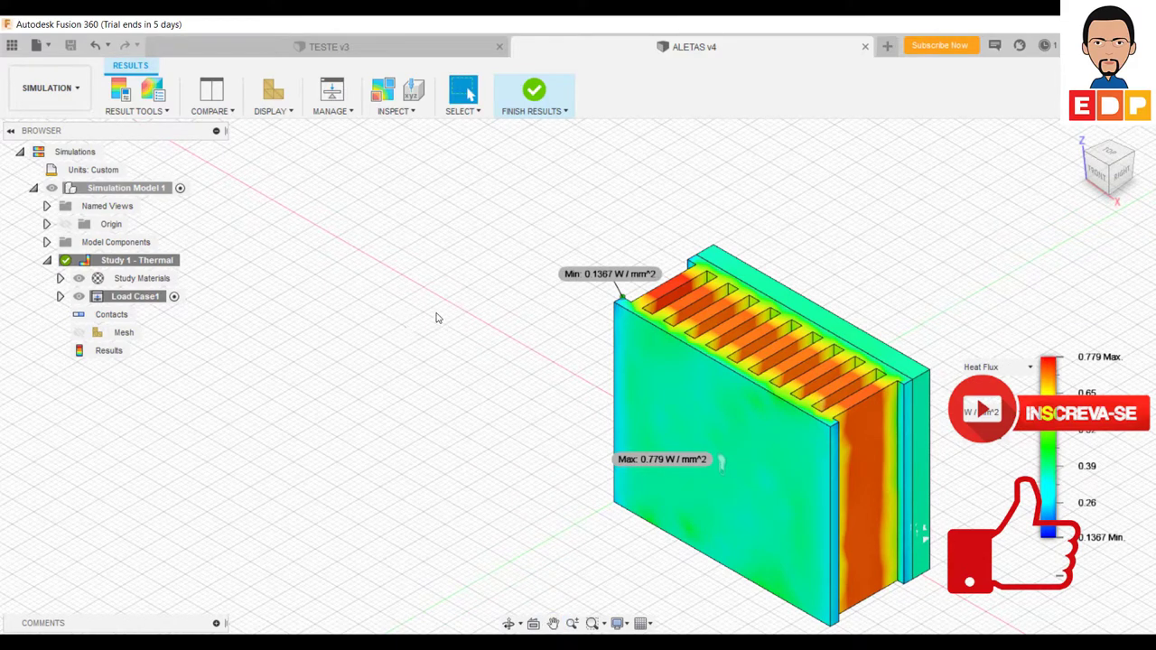
pyautogui.moveTo(493, 418); pyautogui.dragTo(493, 395, button='middle')
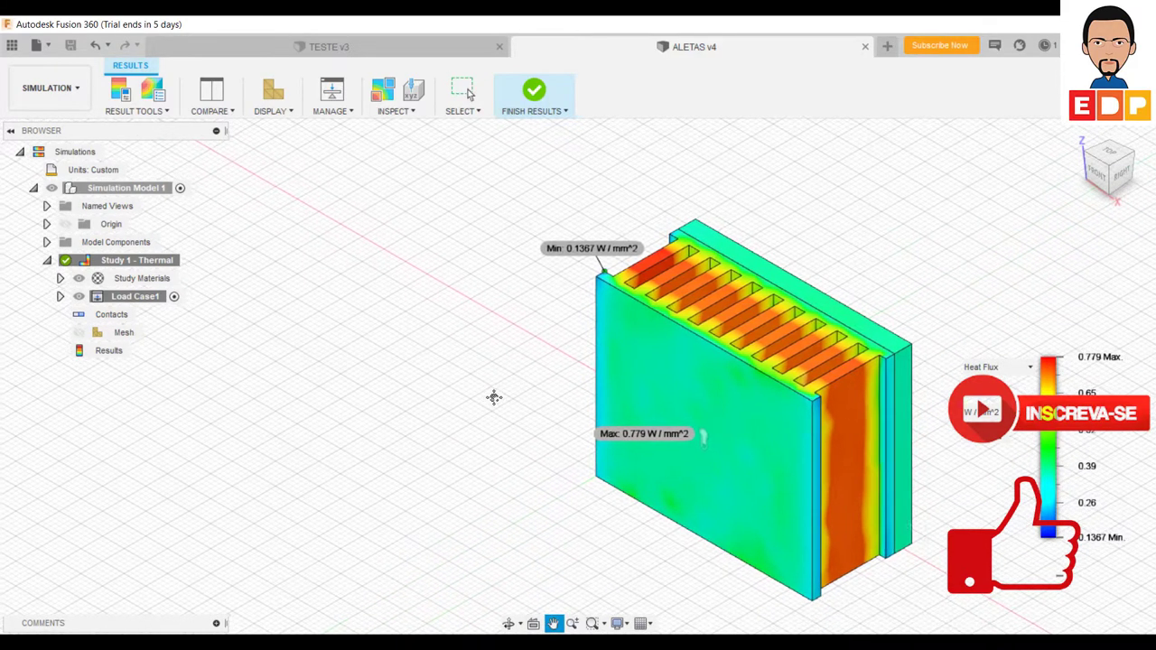